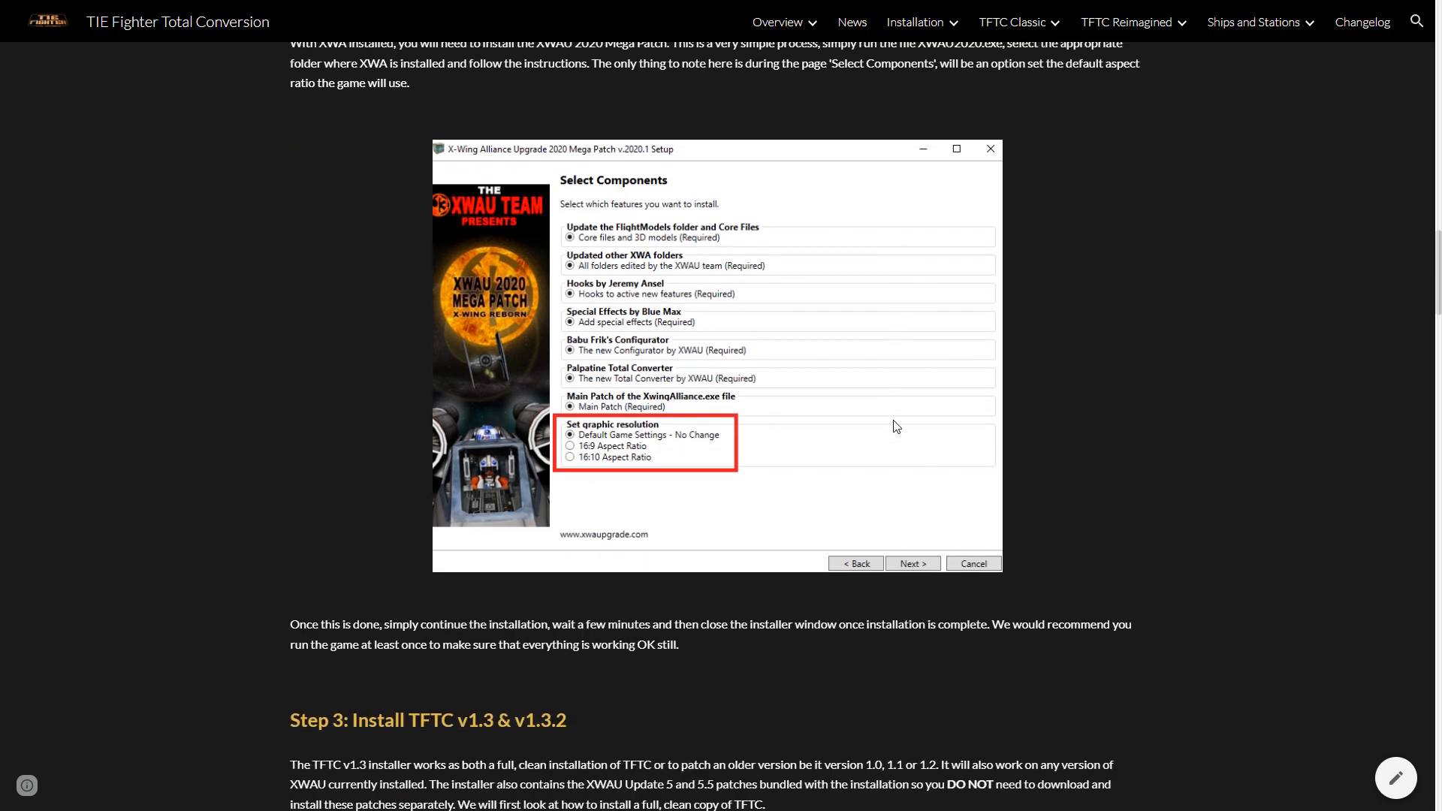
Step: Browse the TIE Fighter Total Conversion site's installation guide, keyboard layout, Imperial starships and Battle 7 - Treachery at Ottega campaign pages
{"action": "scroll", "coordinate": [892, 425], "scroll_direction": "down", "scroll_amount": 15}
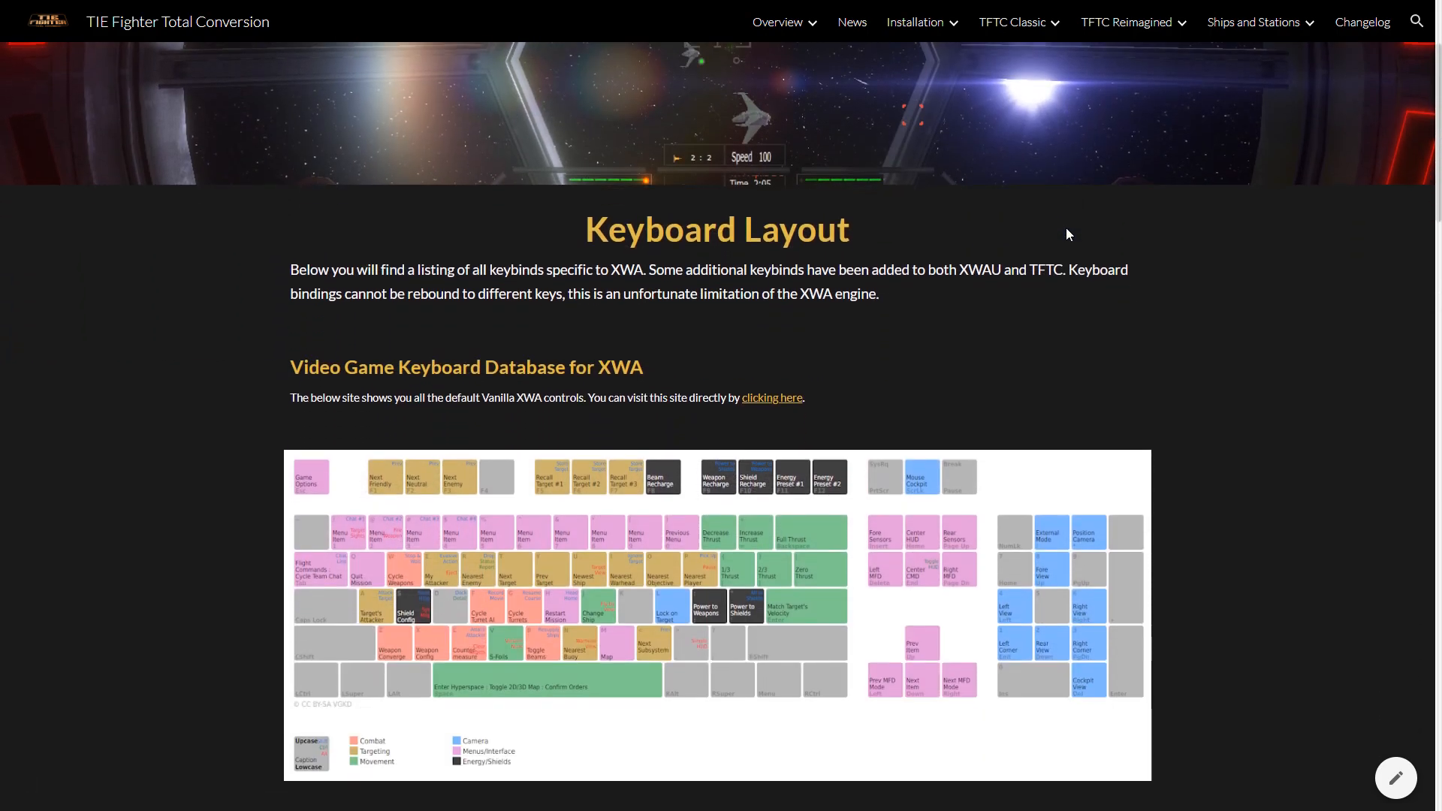
{"action": "scroll", "coordinate": [1066, 228], "scroll_direction": "down", "scroll_amount": 9}
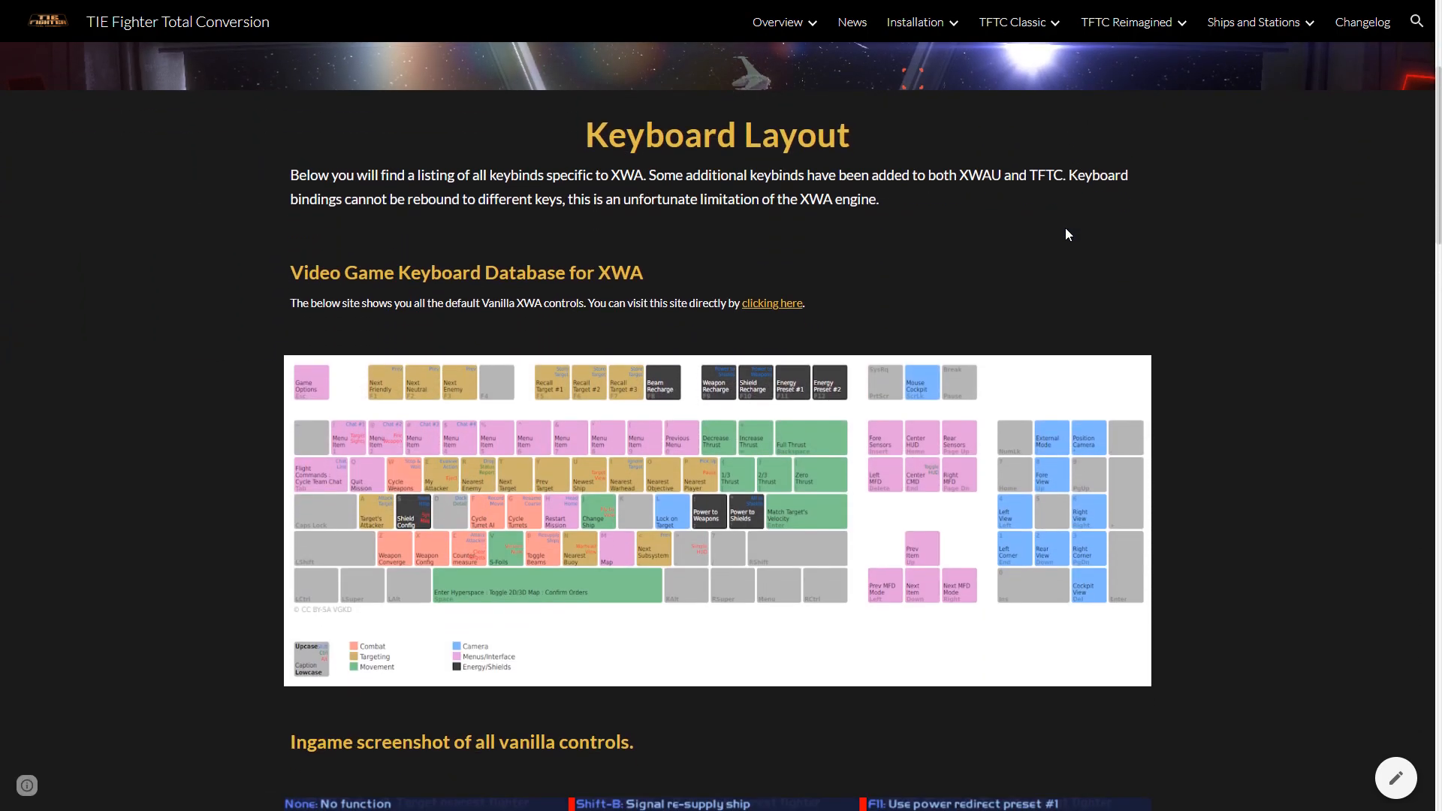
{"action": "scroll", "coordinate": [1065, 240], "scroll_direction": "down", "scroll_amount": 7}
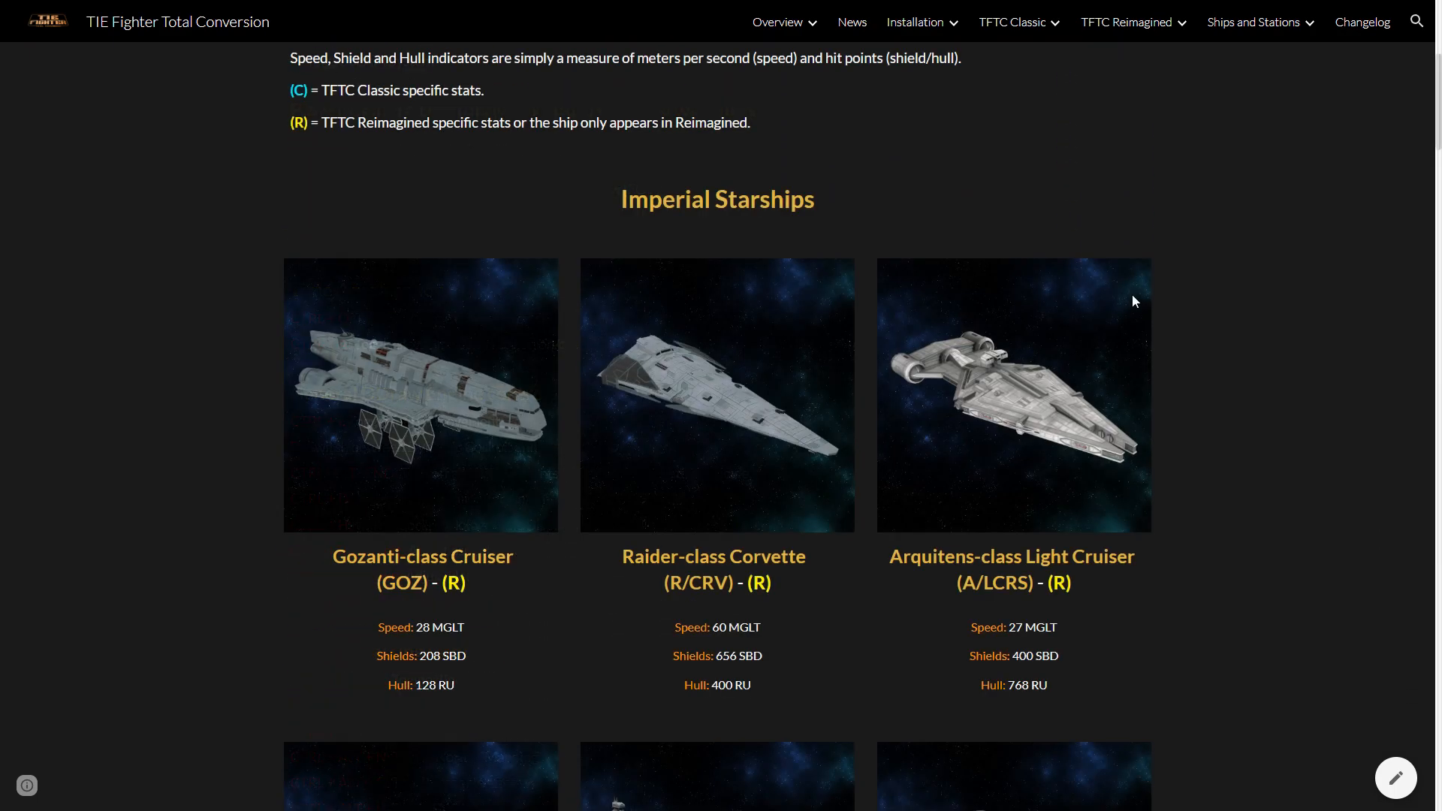
{"action": "scroll", "coordinate": [1133, 299], "scroll_direction": "down", "scroll_amount": 2}
{"action": "scroll", "coordinate": [1134, 294], "scroll_direction": "down", "scroll_amount": 8}
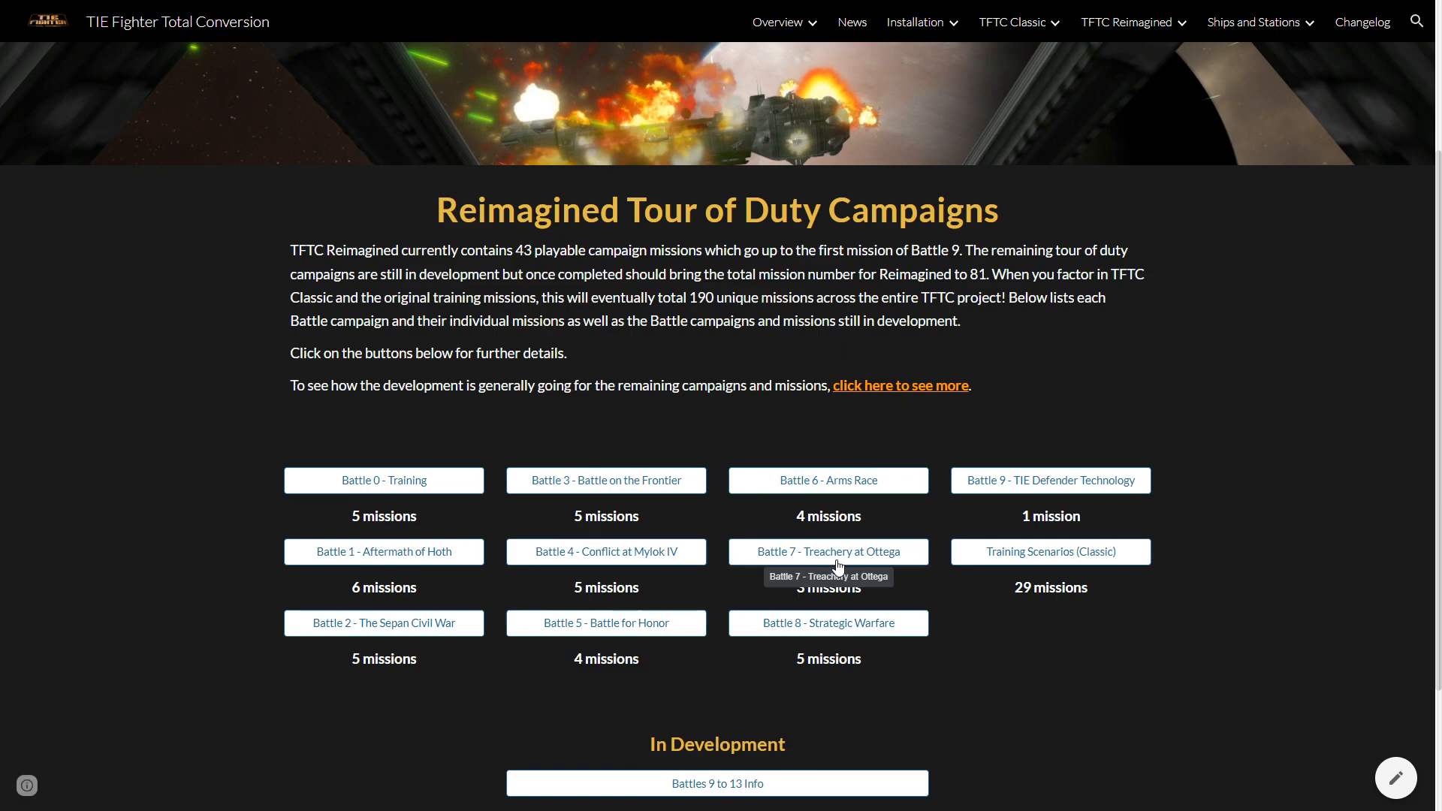
{"action": "left_click", "coordinate": [785, 551]}
{"action": "scroll", "coordinate": [1030, 389], "scroll_direction": "down", "scroll_amount": 3}
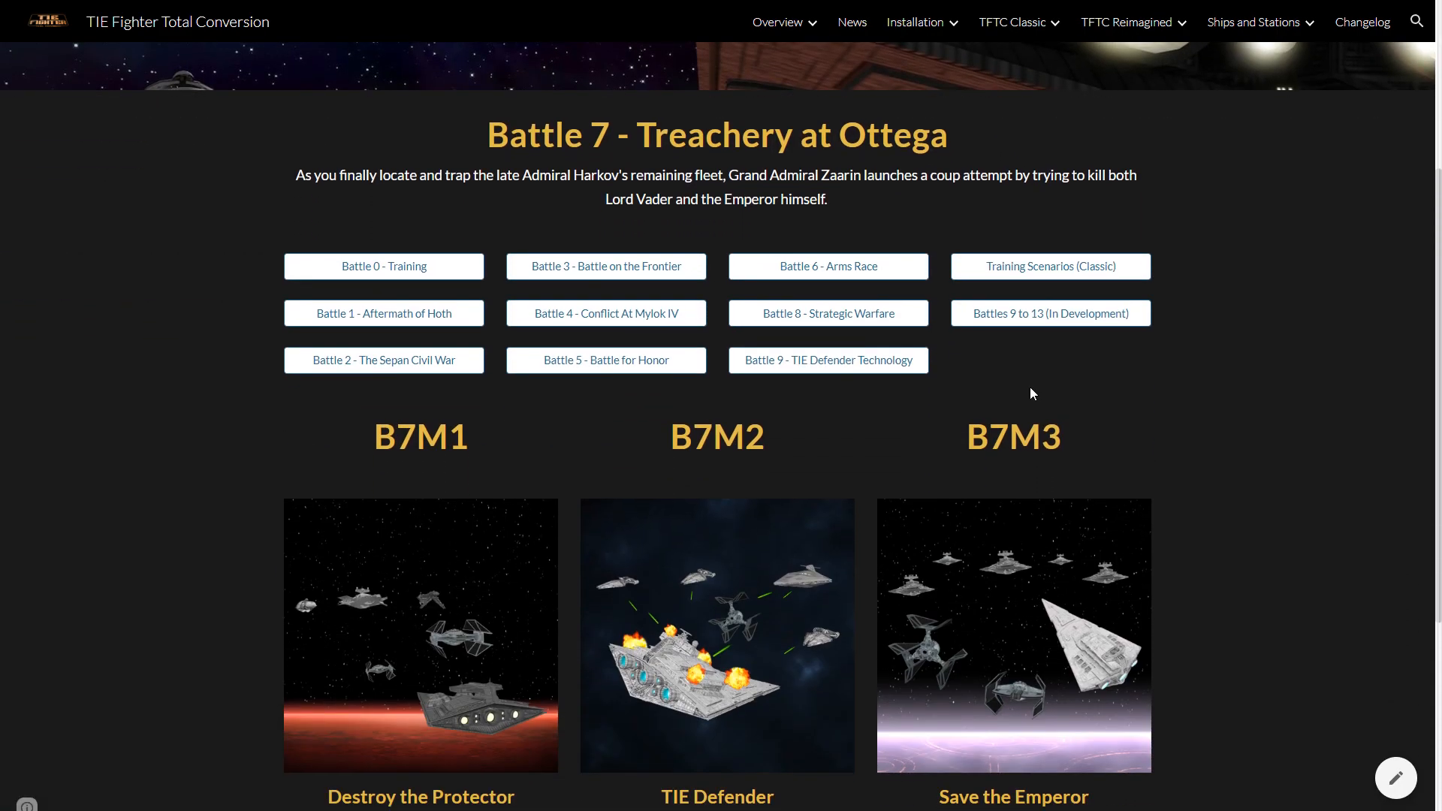
{"action": "scroll", "coordinate": [1030, 386], "scroll_direction": "down", "scroll_amount": 3}
{"action": "scroll", "coordinate": [1203, 390], "scroll_direction": "down", "scroll_amount": 1}
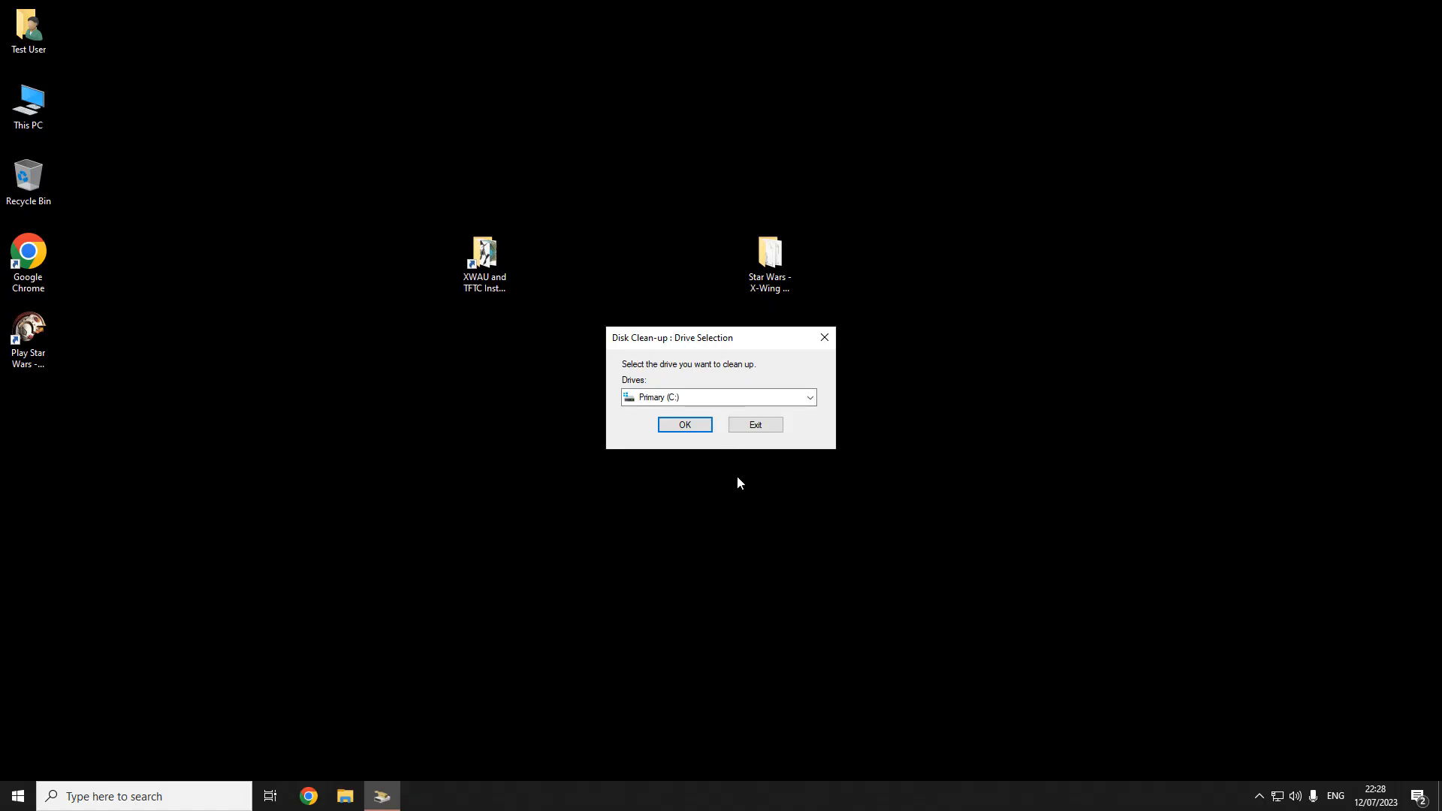
Step: Scan the Primary (C:) drive with Disk Clean-up and review the files offered for deletion, including Delivery Optimisation Files
{"action": "left_click", "coordinate": [697, 422]}
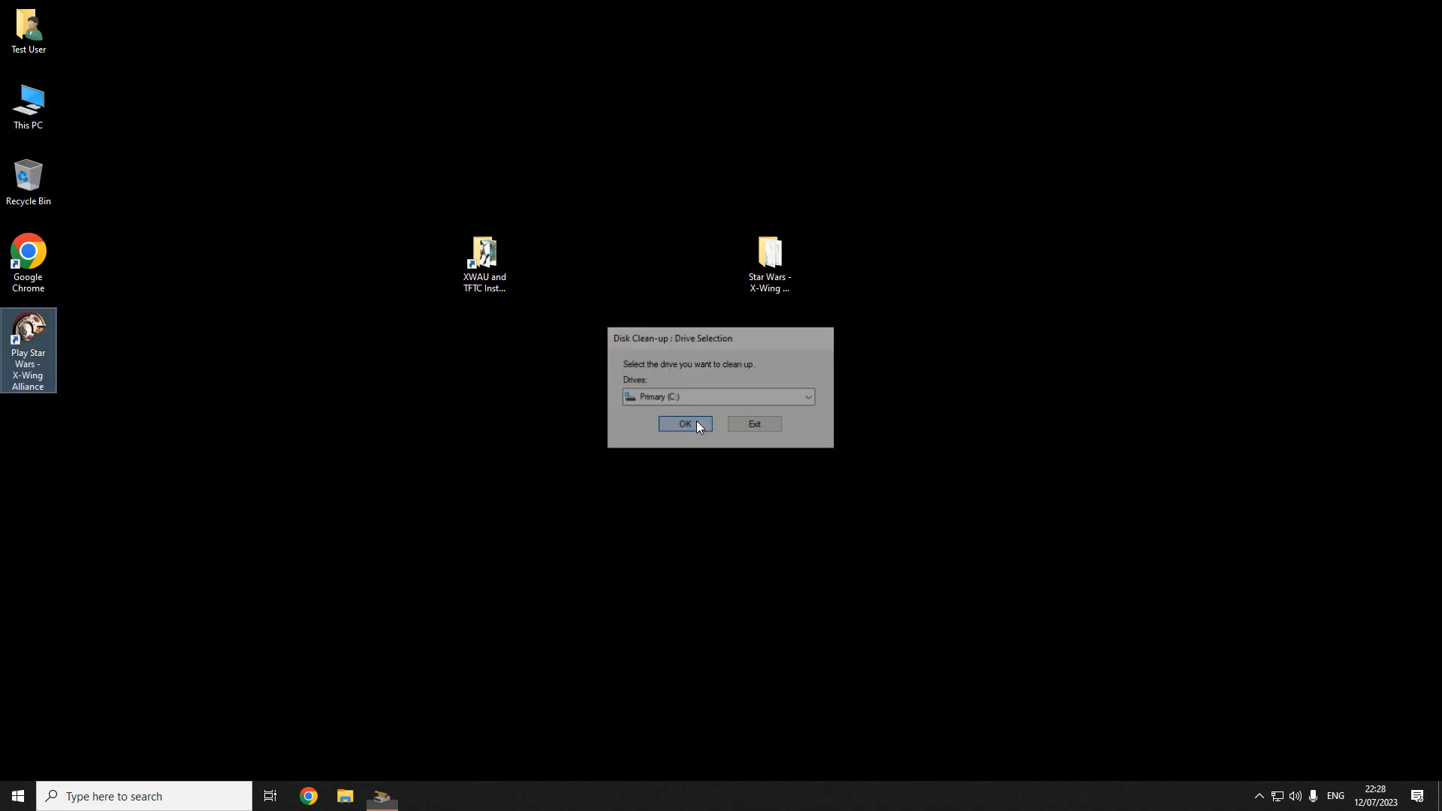
{"action": "left_click_drag", "start_coordinate": [175, 53], "coordinate": [659, 193]}
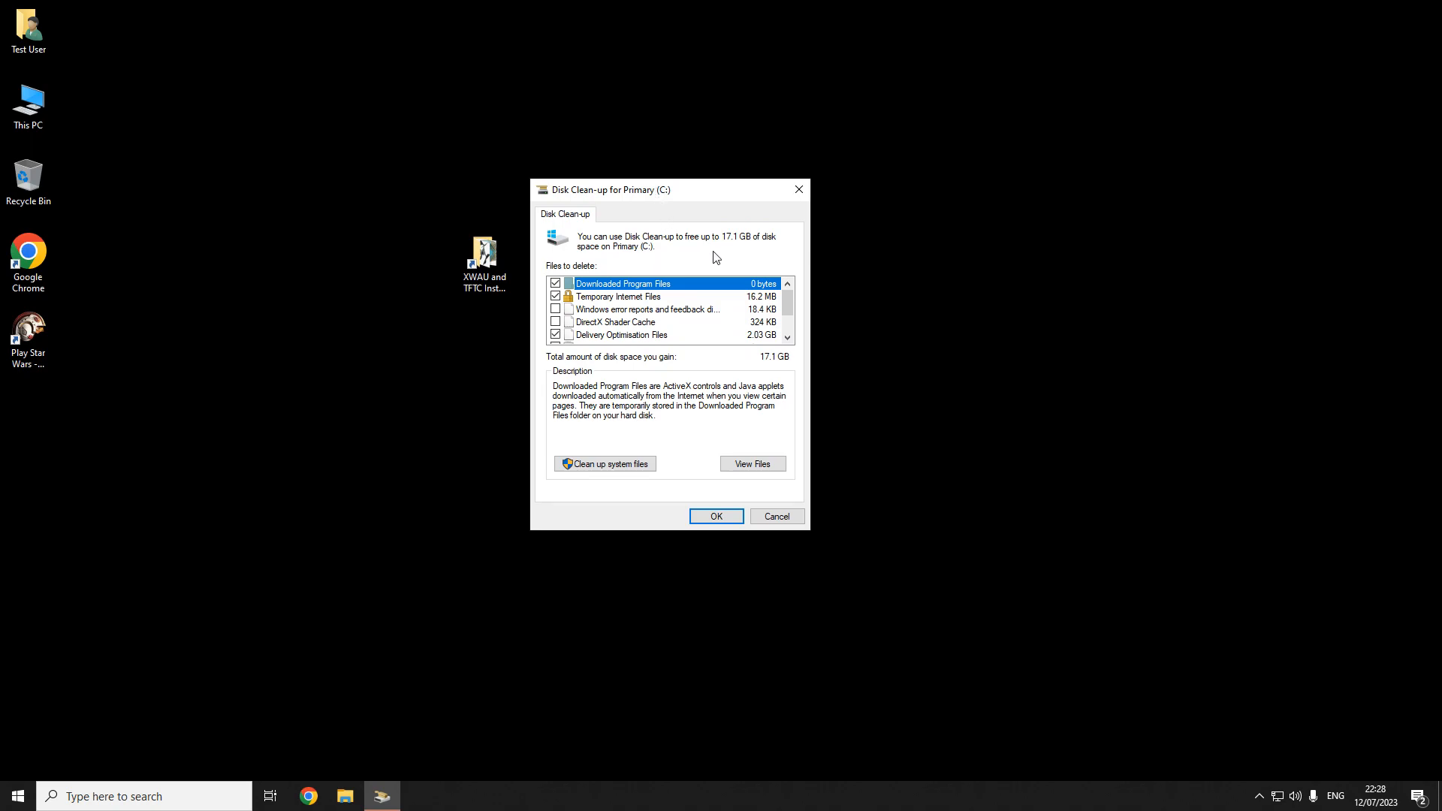
{"action": "left_click", "coordinate": [687, 335]}
{"action": "scroll", "coordinate": [786, 308], "scroll_direction": "down", "scroll_amount": 1}
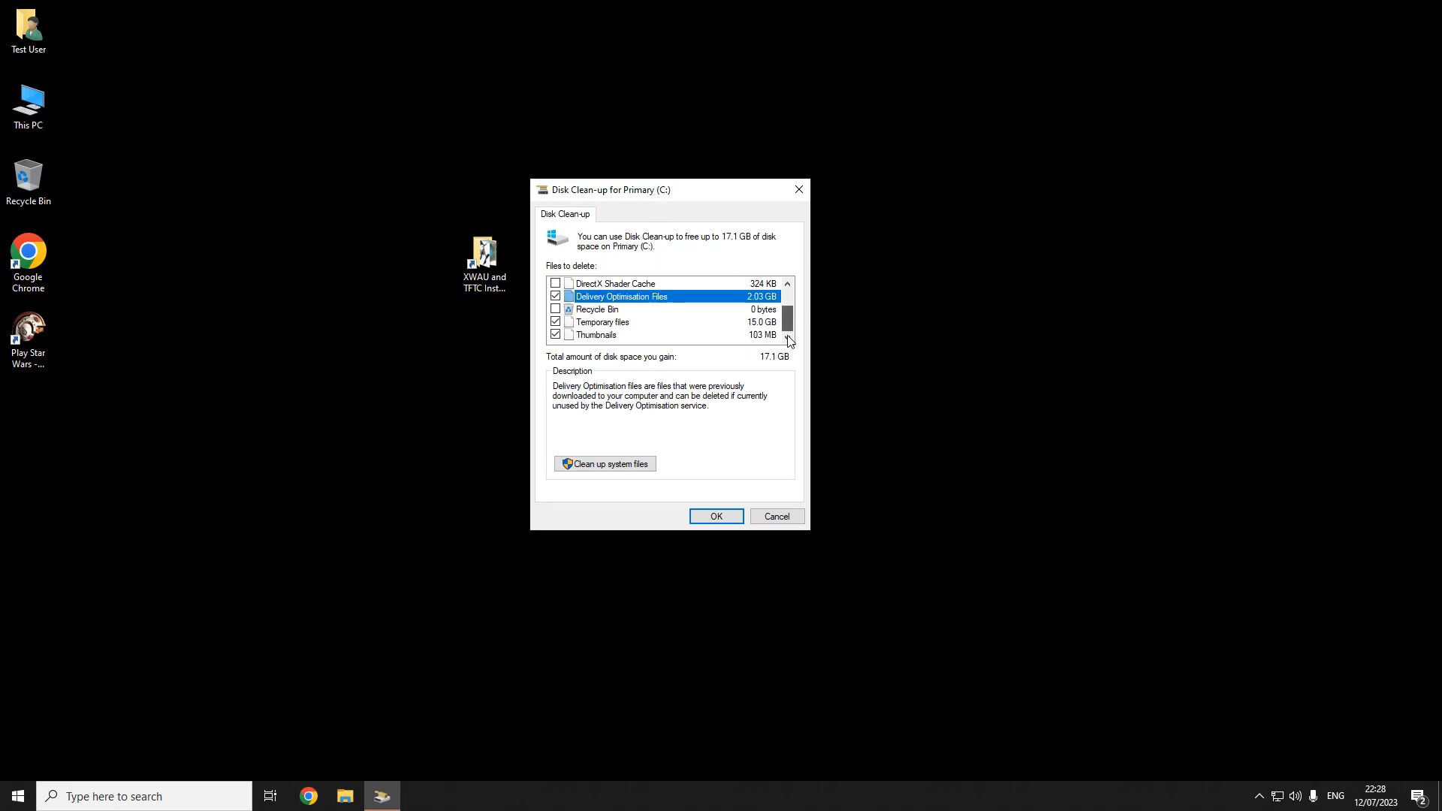
Step: Rescan Primary (C:) with system files included and review the extended list of files to delete
{"action": "left_click", "coordinate": [634, 465]}
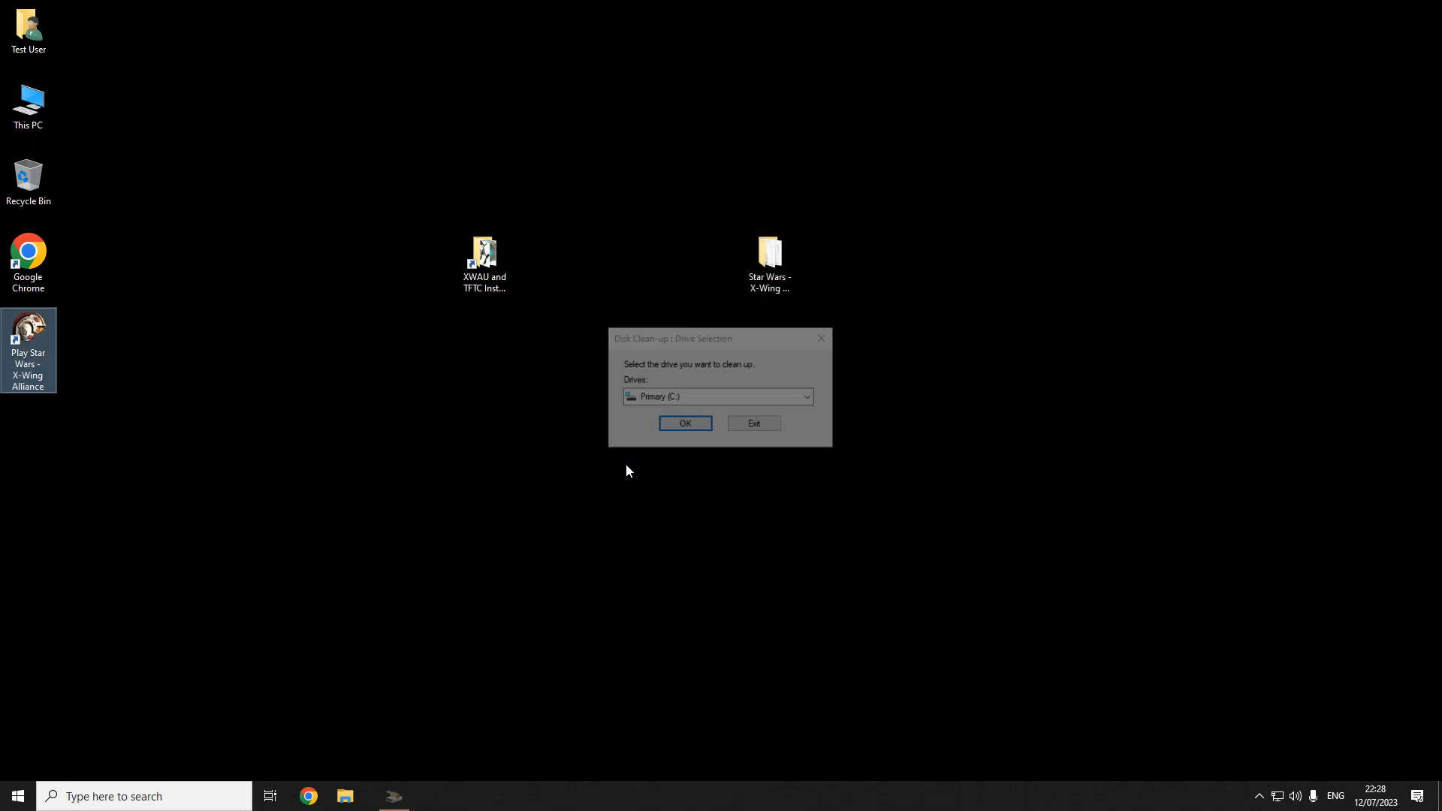
{"action": "left_click", "coordinate": [685, 424]}
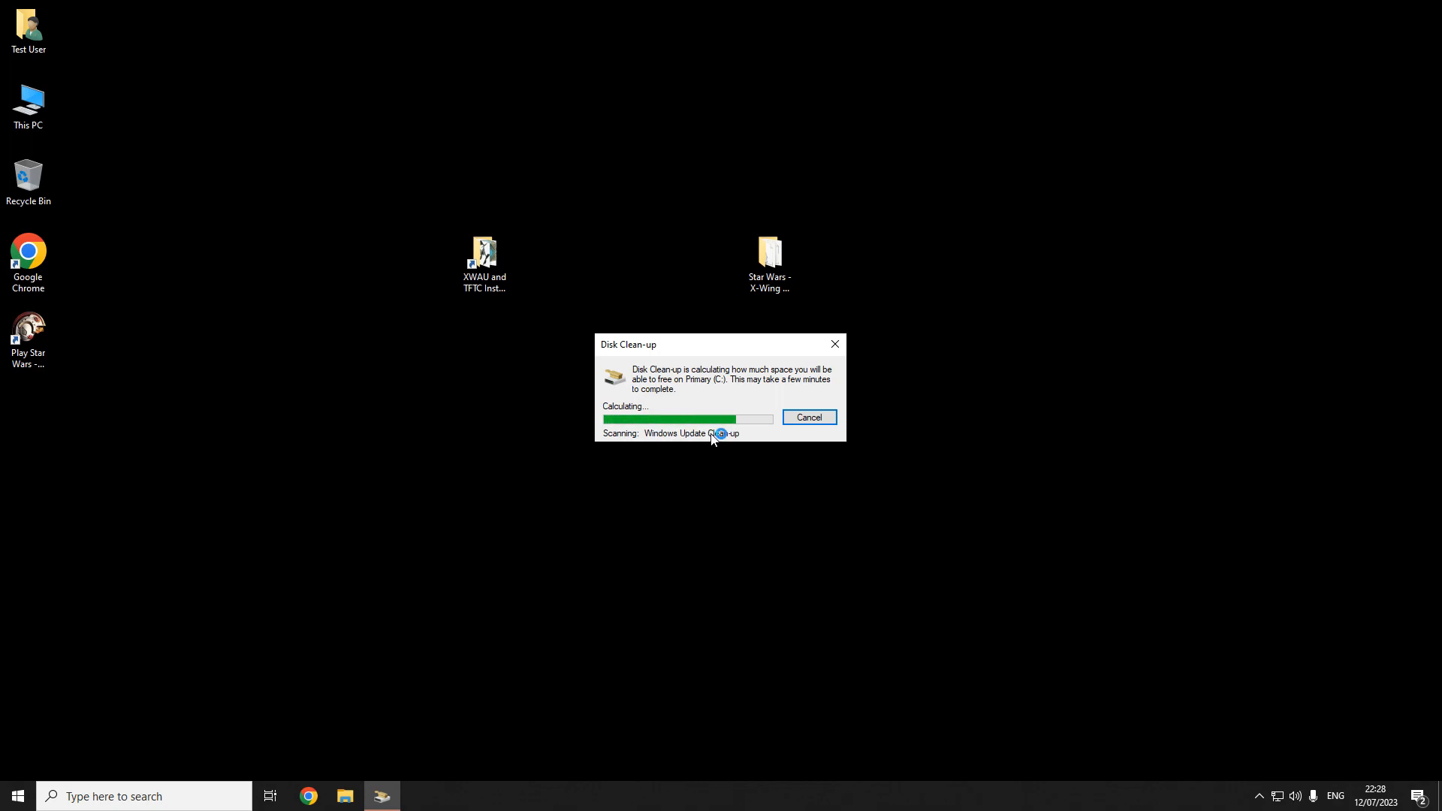
{"action": "left_click_drag", "start_coordinate": [247, 67], "coordinate": [640, 212]}
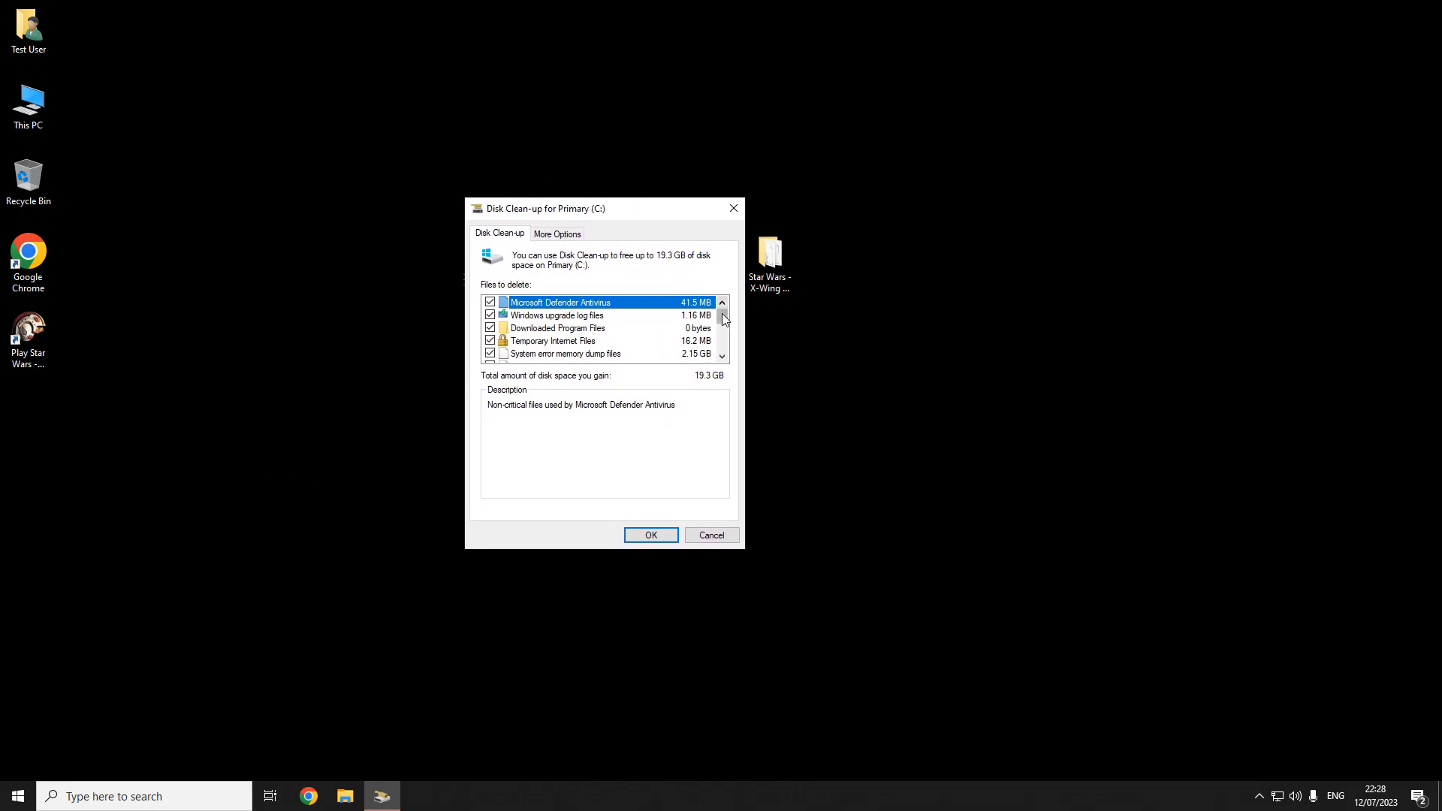
{"action": "left_click_drag", "start_coordinate": [721, 319], "coordinate": [721, 331]}
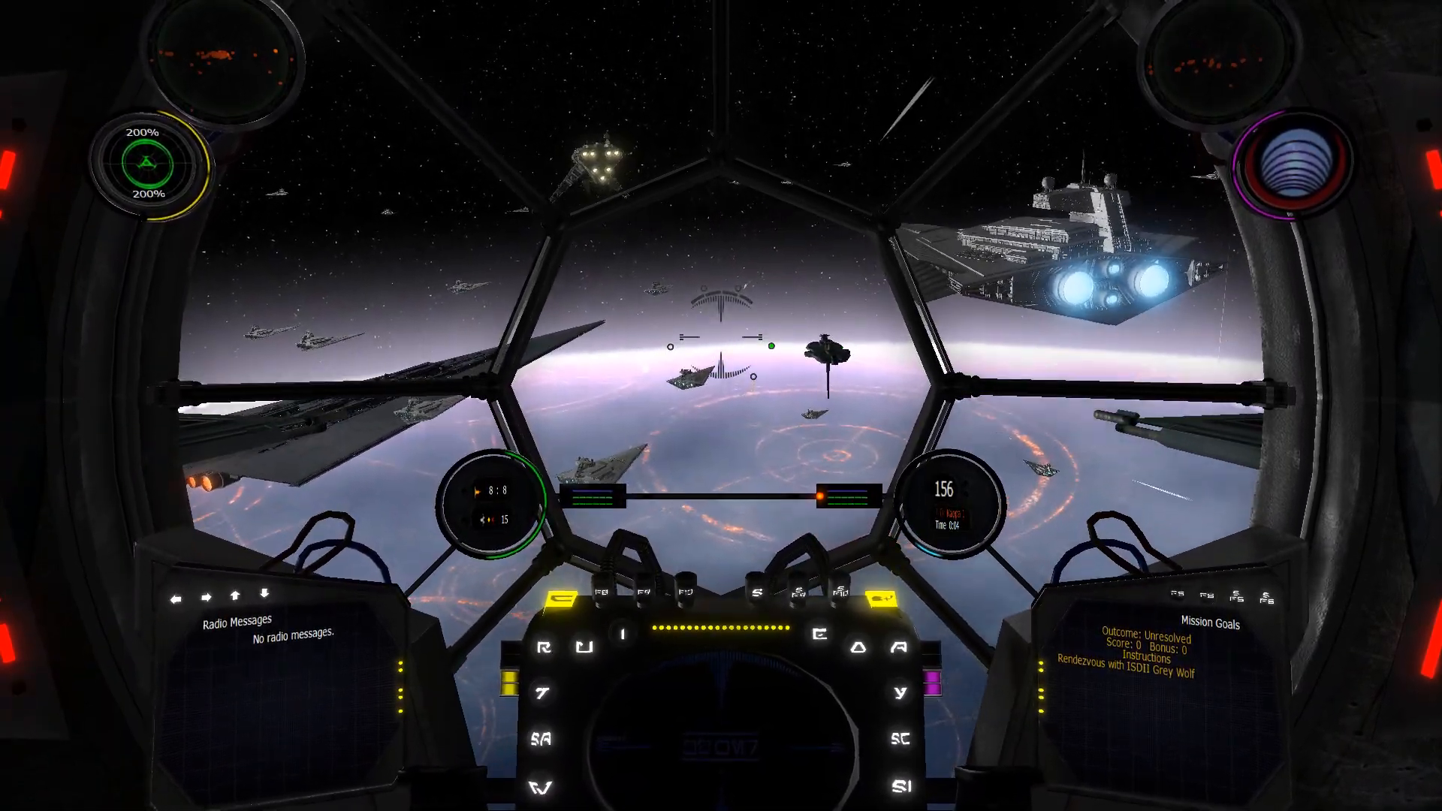
{"action": "key", "text": "KP_Divide"}
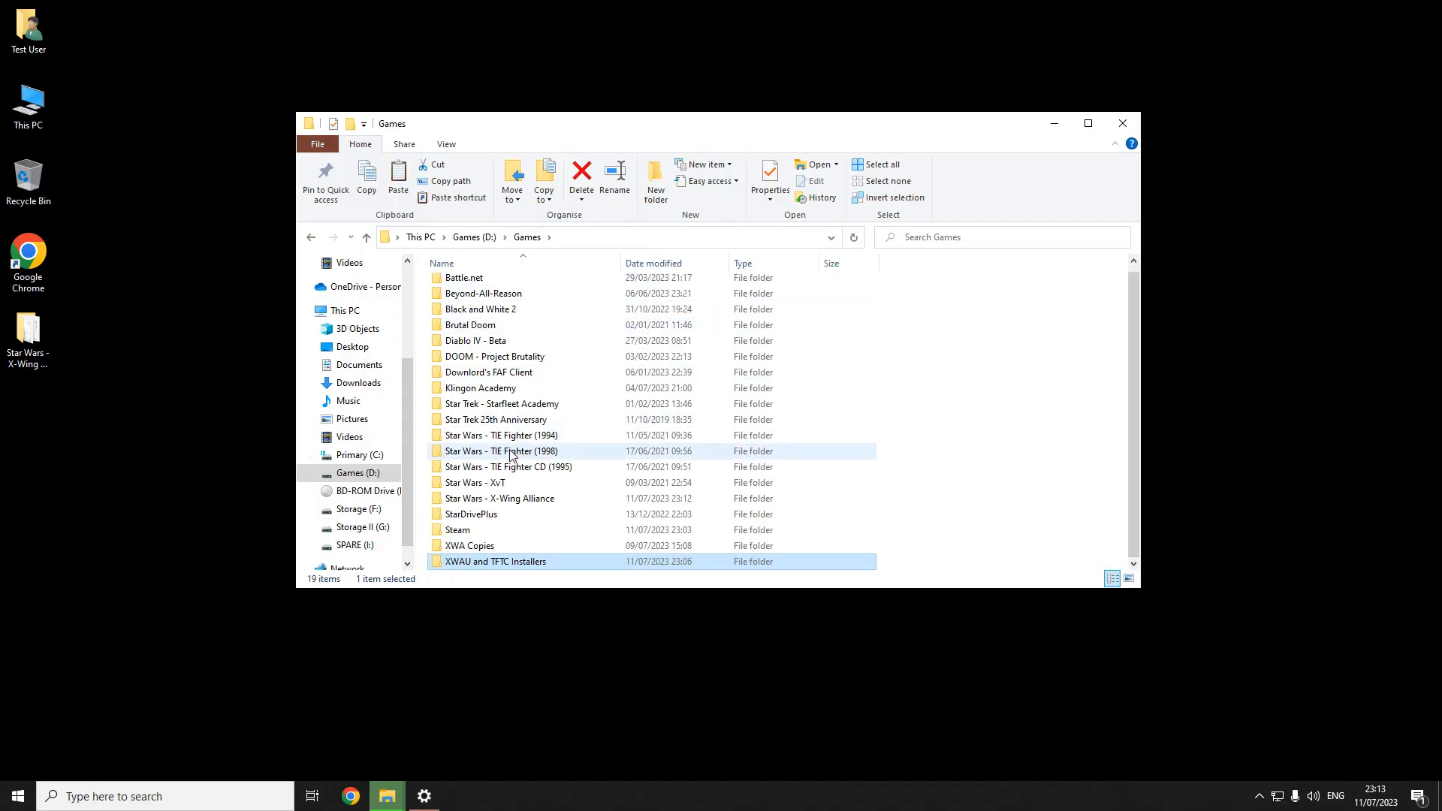
Step: Create a desktop shortcut to Alliance.EXE from the Star Wars - X-Wing Alliance folder, close the folder window and select the shortcut
{"action": "double_click", "coordinate": [503, 495]}
{"action": "scroll", "coordinate": [538, 461], "scroll_direction": "down", "scroll_amount": 3}
{"action": "left_click", "coordinate": [485, 420]}
{"action": "right_click", "coordinate": [486, 420]}
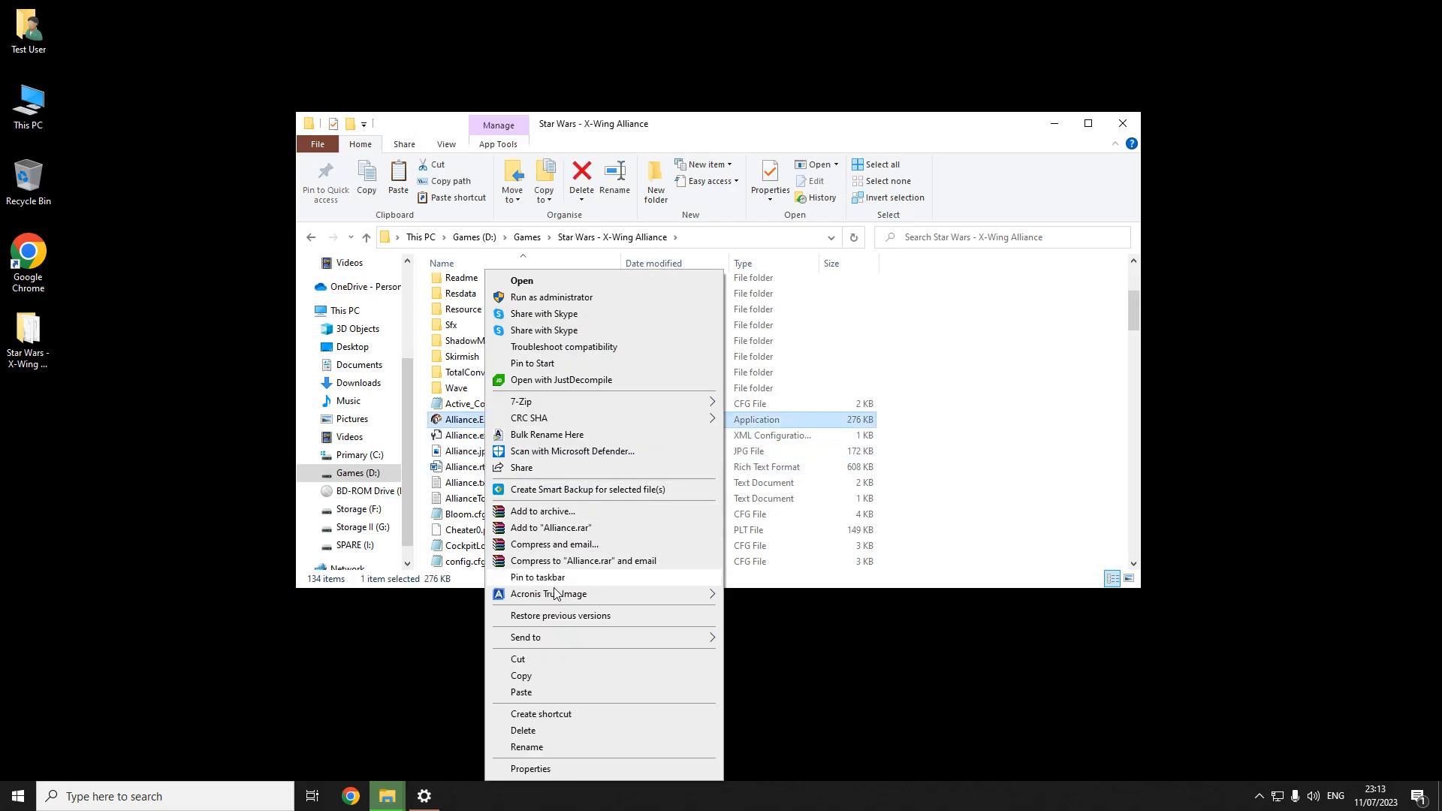
{"action": "mouse_move", "coordinate": [571, 638]}
{"action": "left_click", "coordinate": [827, 673]}
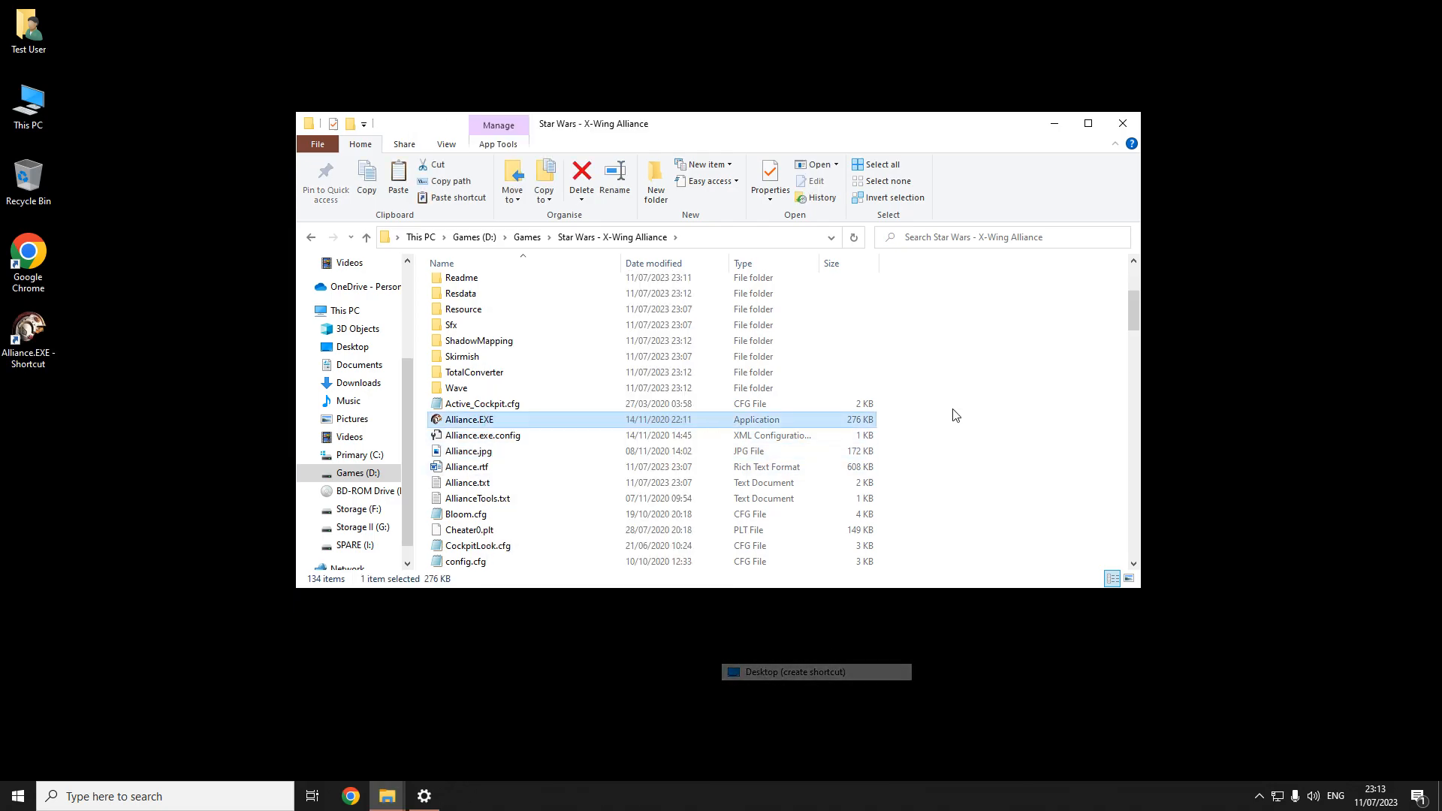
{"action": "left_click", "coordinate": [1124, 123]}
{"action": "left_click", "coordinate": [28, 334]}
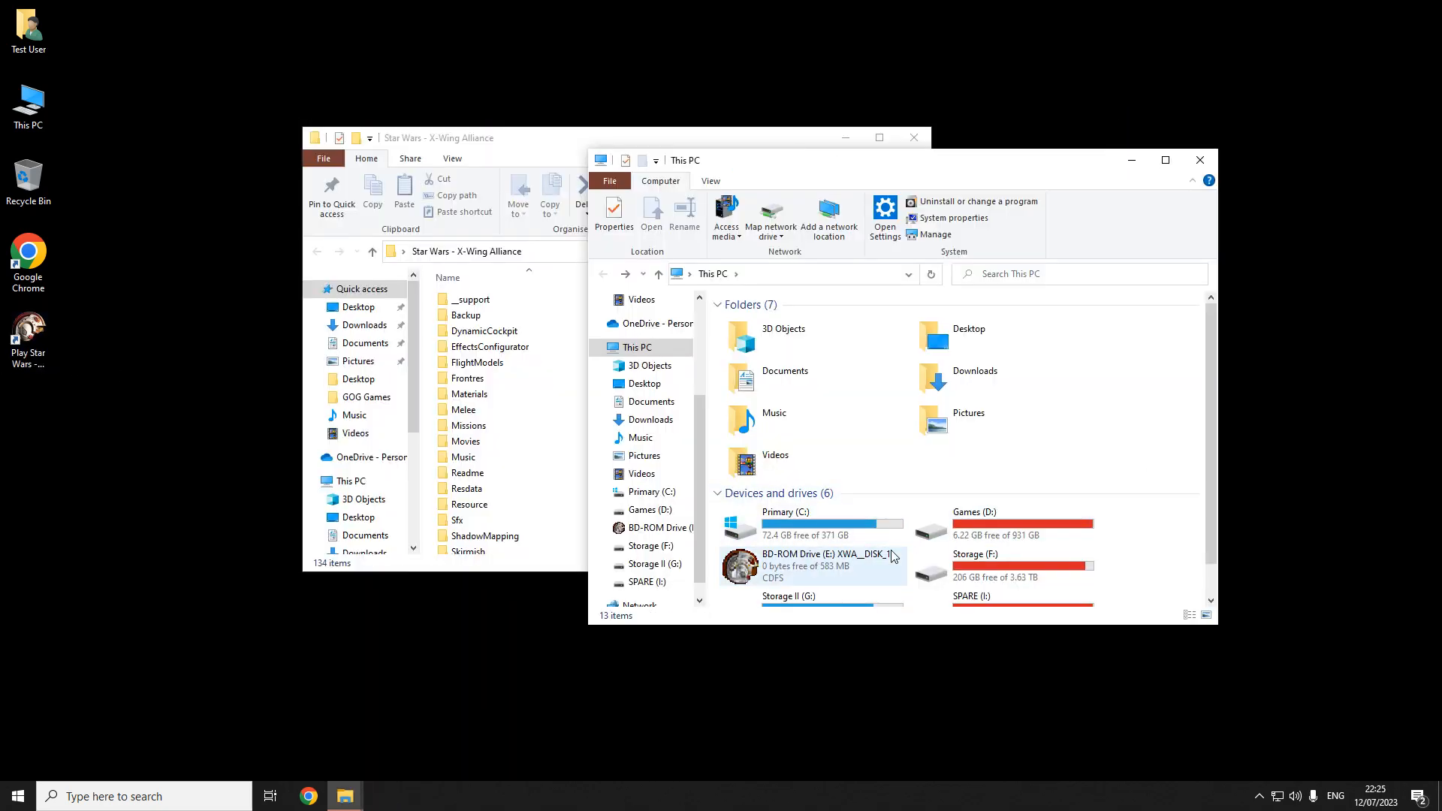
Step: Copy the WAVE folder from the XWA__DISK_1 disc into the Star Wars - X-Wing Alliance folder
{"action": "double_click", "coordinate": [854, 561]}
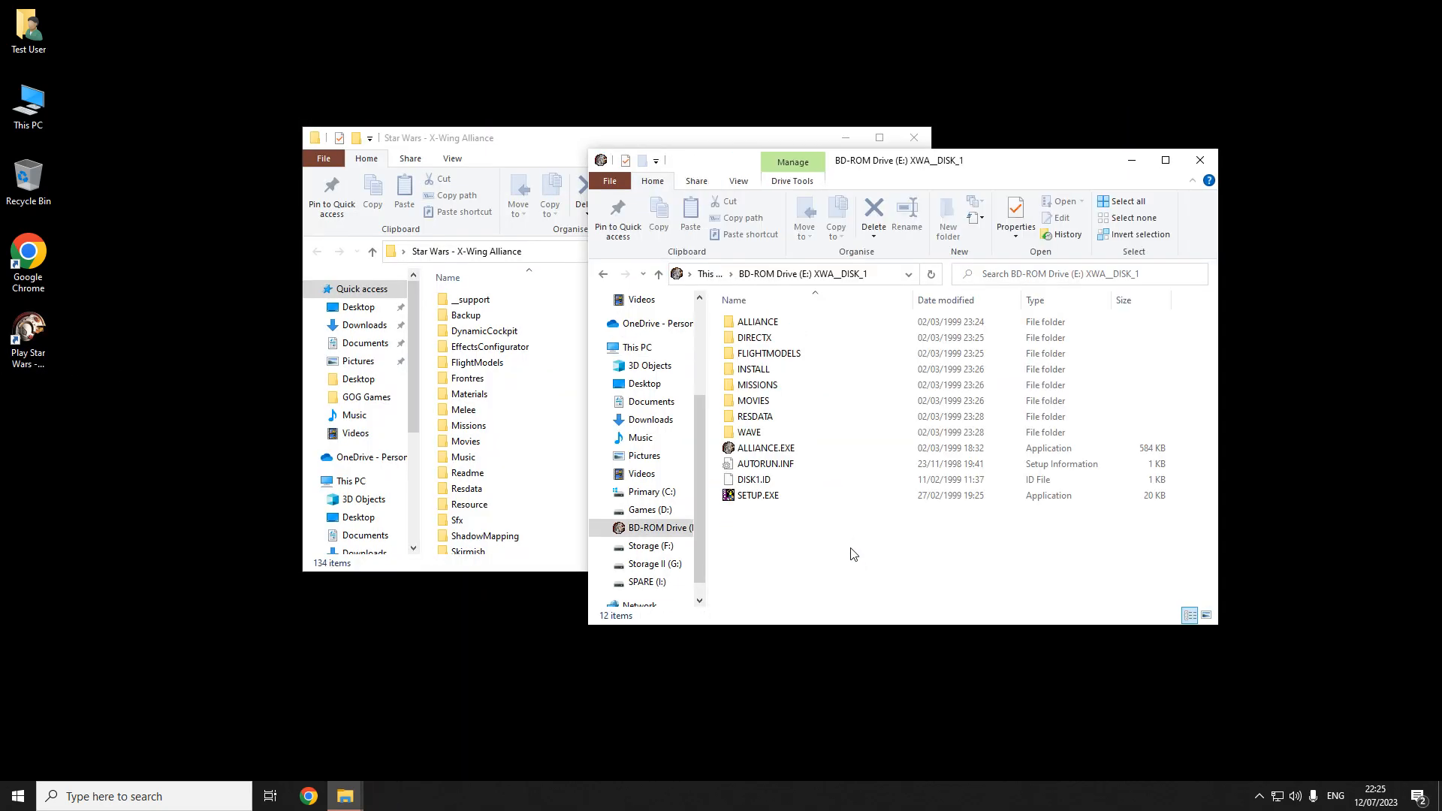
{"action": "left_click", "coordinate": [811, 438]}
{"action": "right_click", "coordinate": [811, 438]}
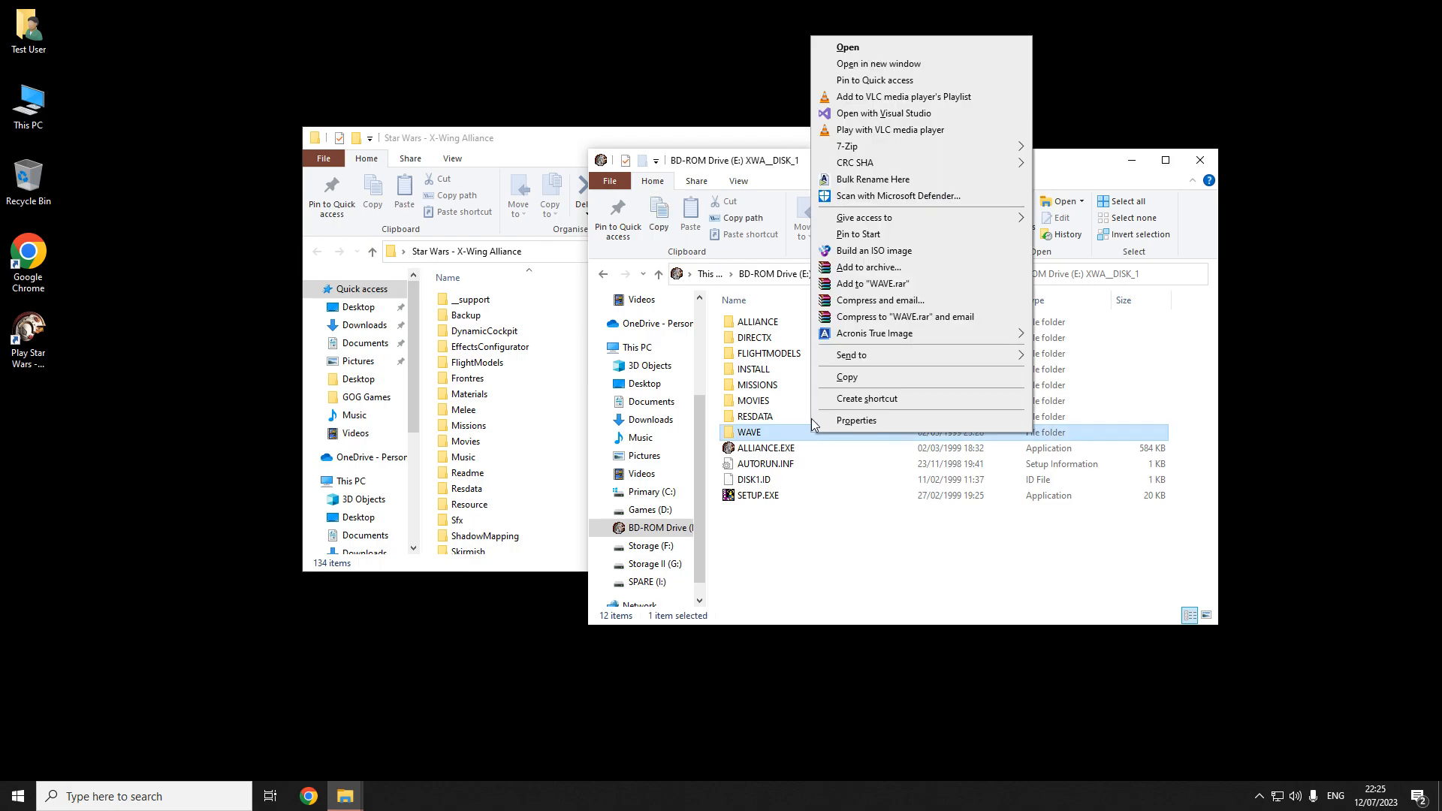
{"action": "left_click", "coordinate": [890, 377]}
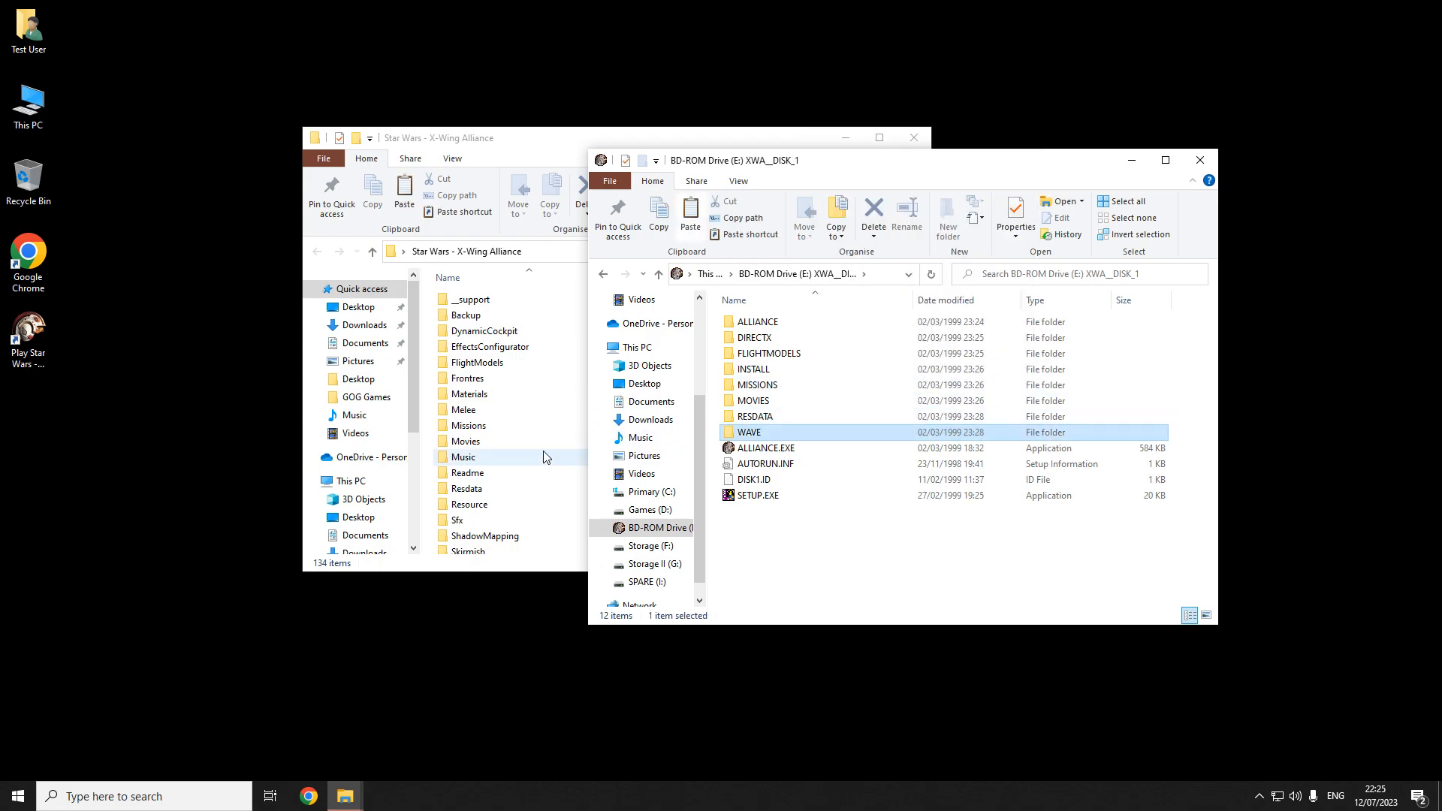
{"action": "left_click", "coordinate": [541, 456]}
{"action": "scroll", "coordinate": [558, 436], "scroll_direction": "down", "scroll_amount": 3}
{"action": "left_click", "coordinate": [462, 450]}
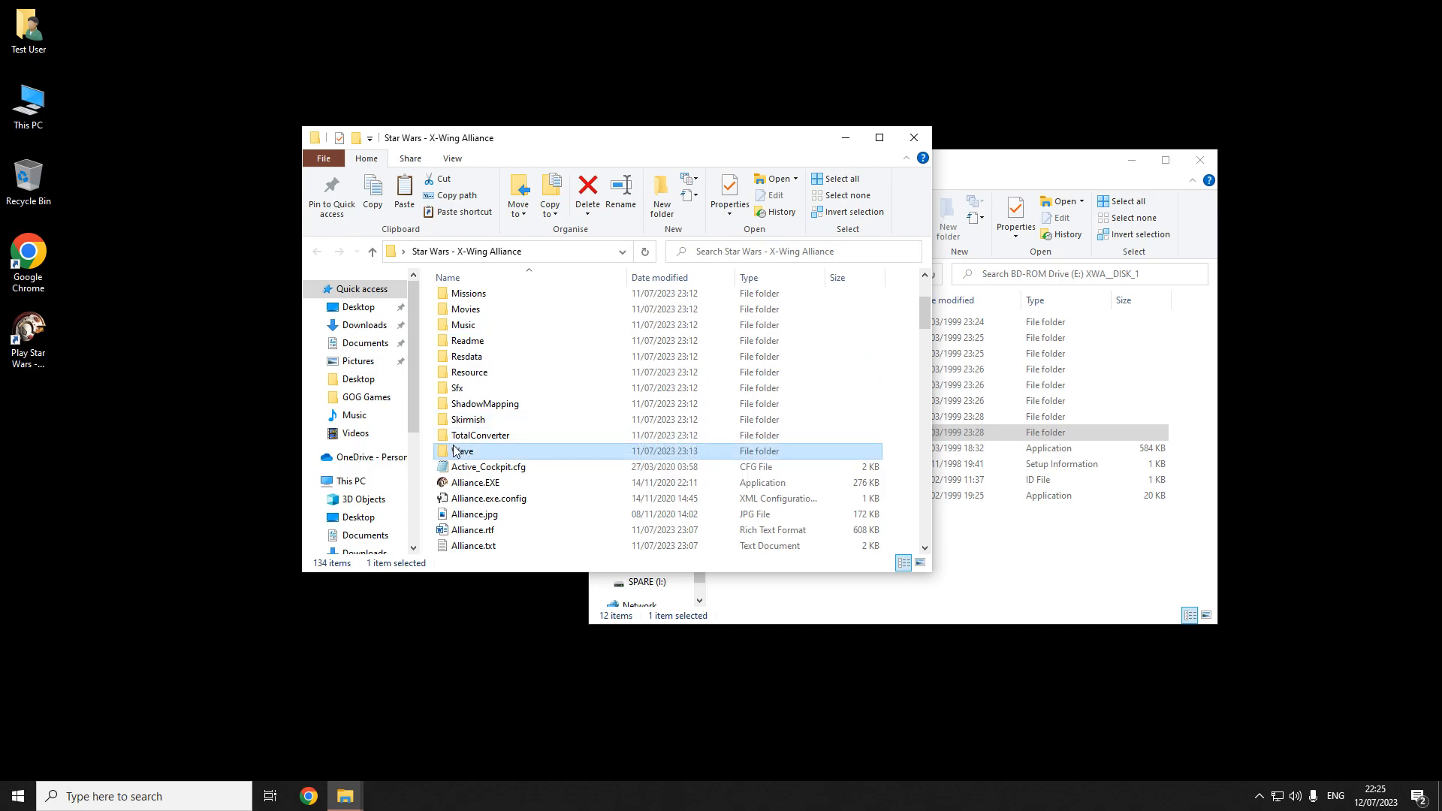
{"action": "right_click", "coordinate": [430, 426]}
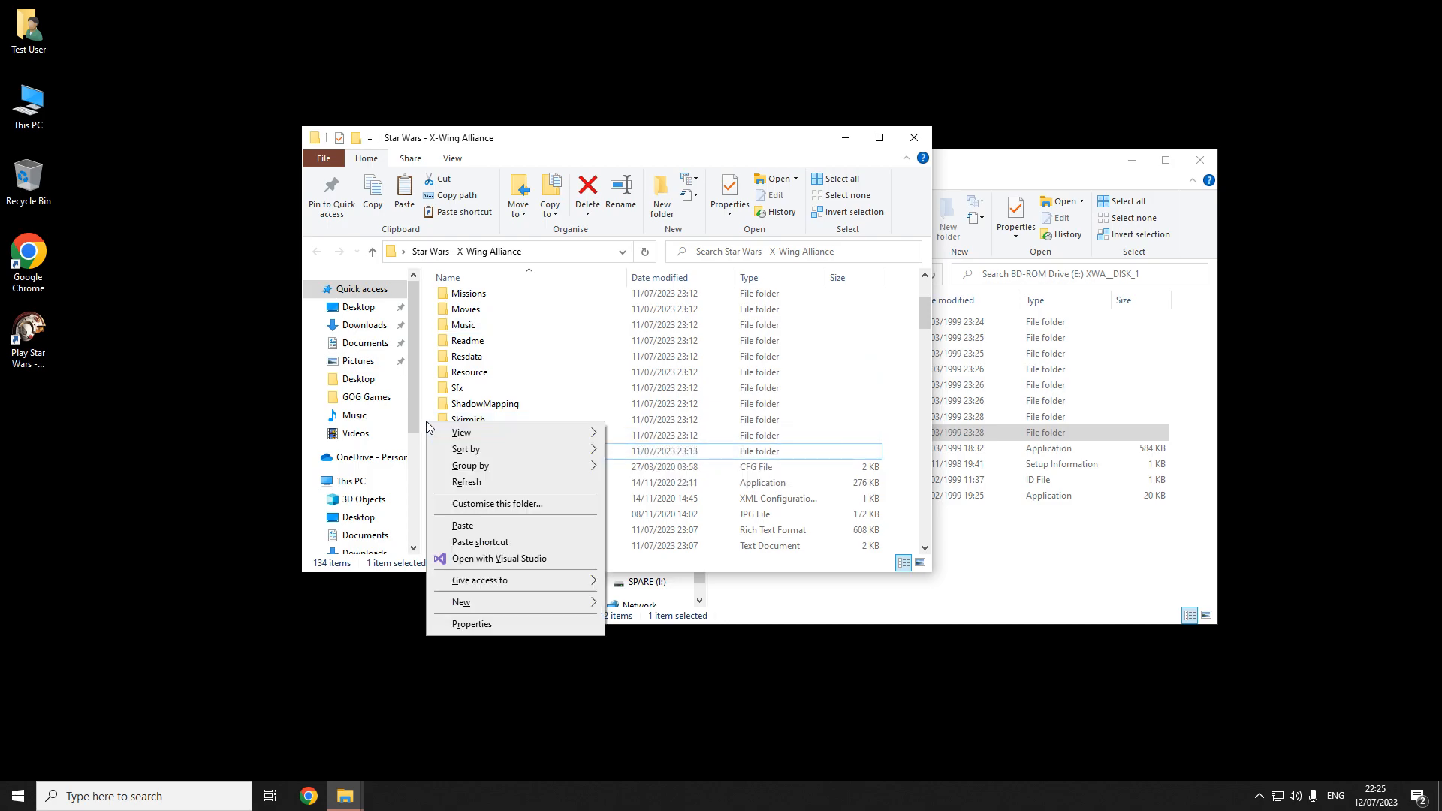
{"action": "left_click", "coordinate": [463, 526]}
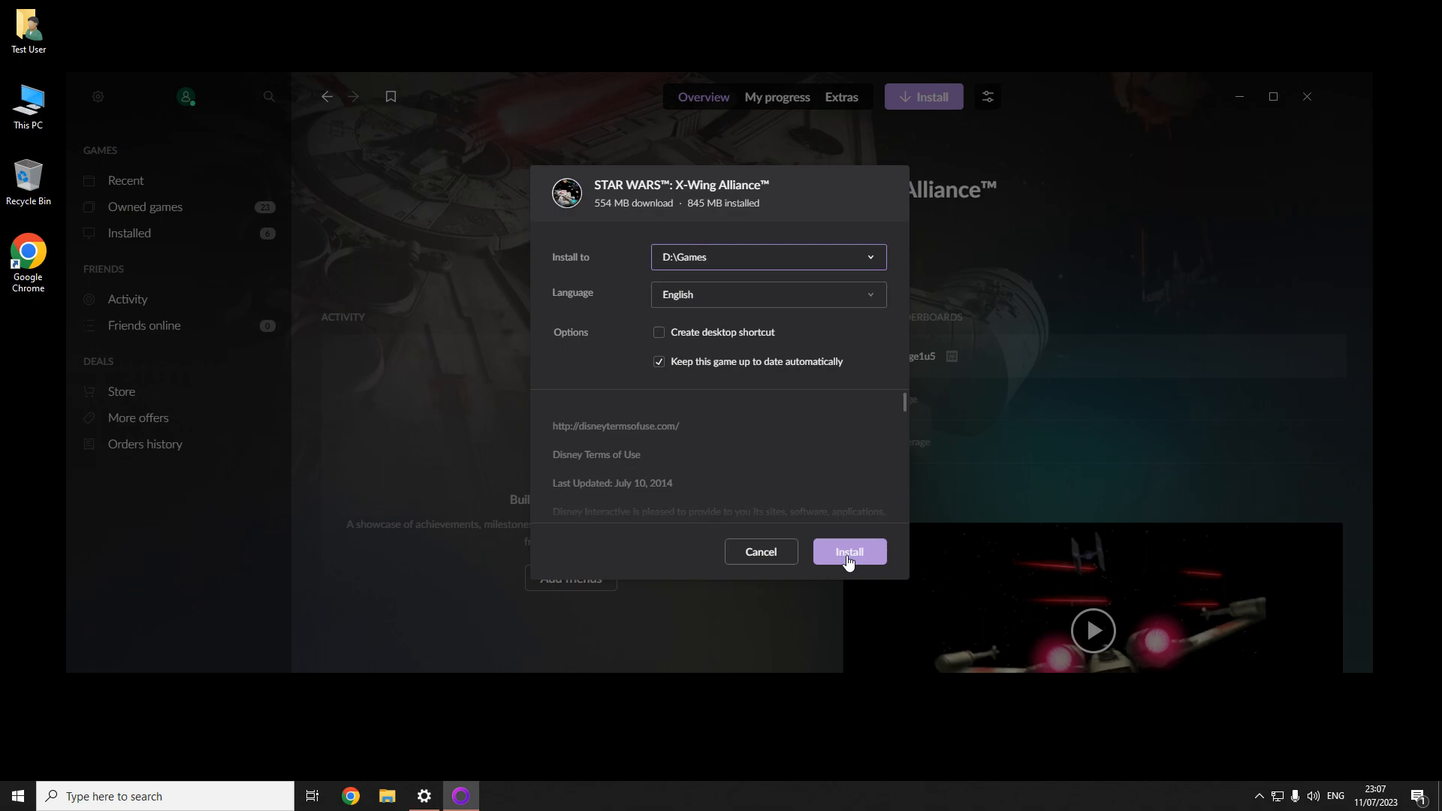
Step: Install STAR WARS: X-Wing Alliance to D:\Games in English, without a desktop shortcut and with automatic updates enabled
{"action": "left_click", "coordinate": [848, 558]}
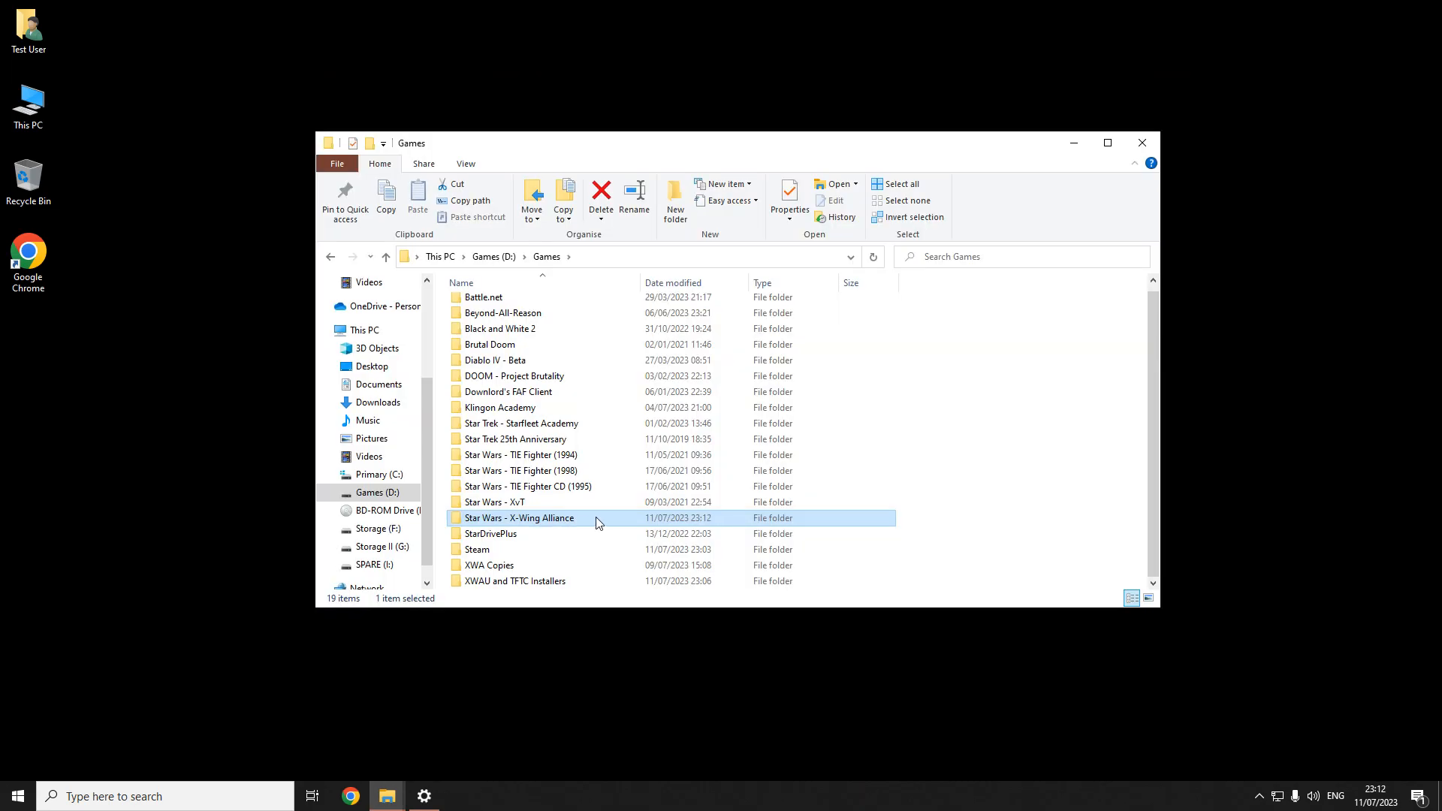
Step: Copy the Star Wars - X-Wing Alliance folder from D:\Games to the desktop as a backup
{"action": "right_click", "coordinate": [597, 517]}
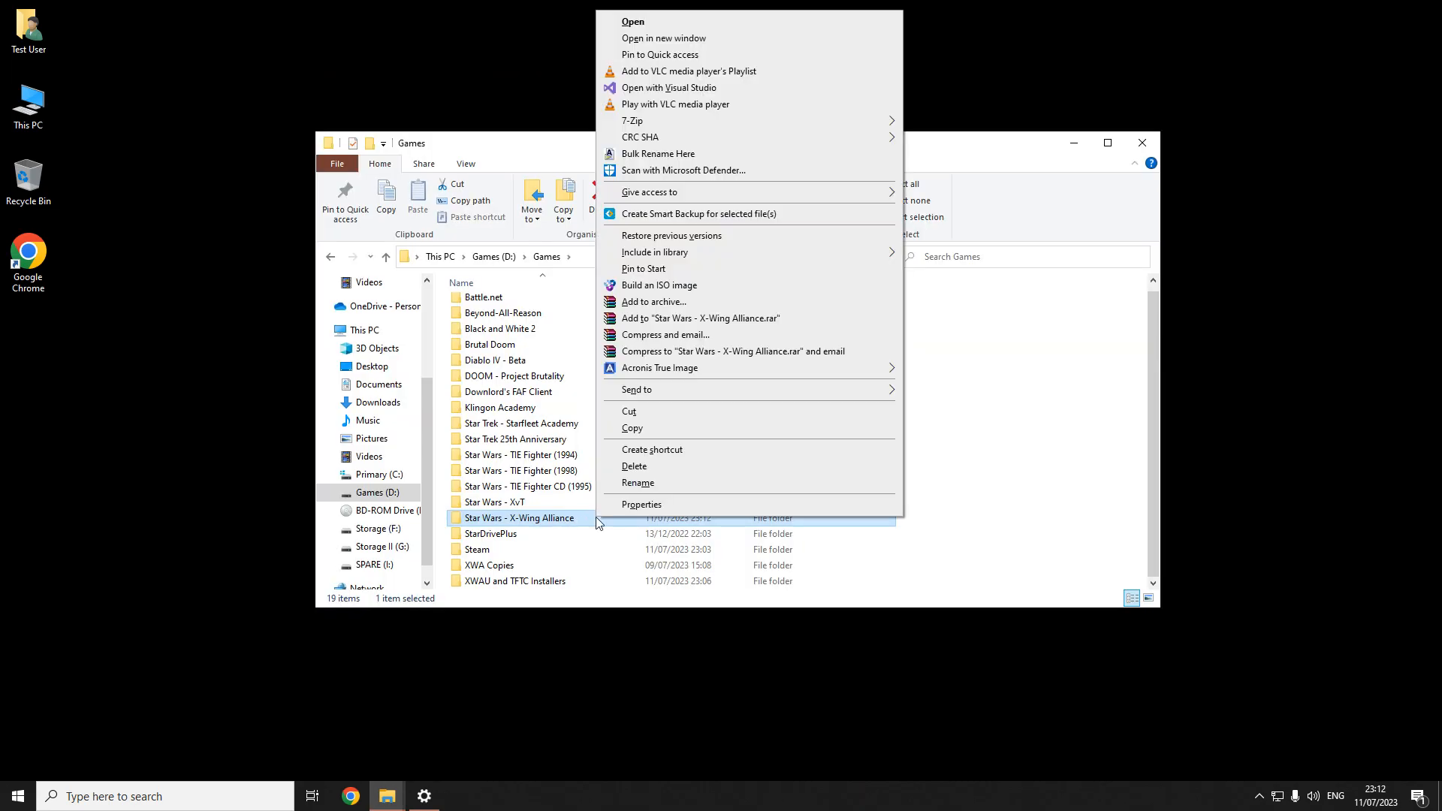
{"action": "left_click", "coordinate": [633, 427]}
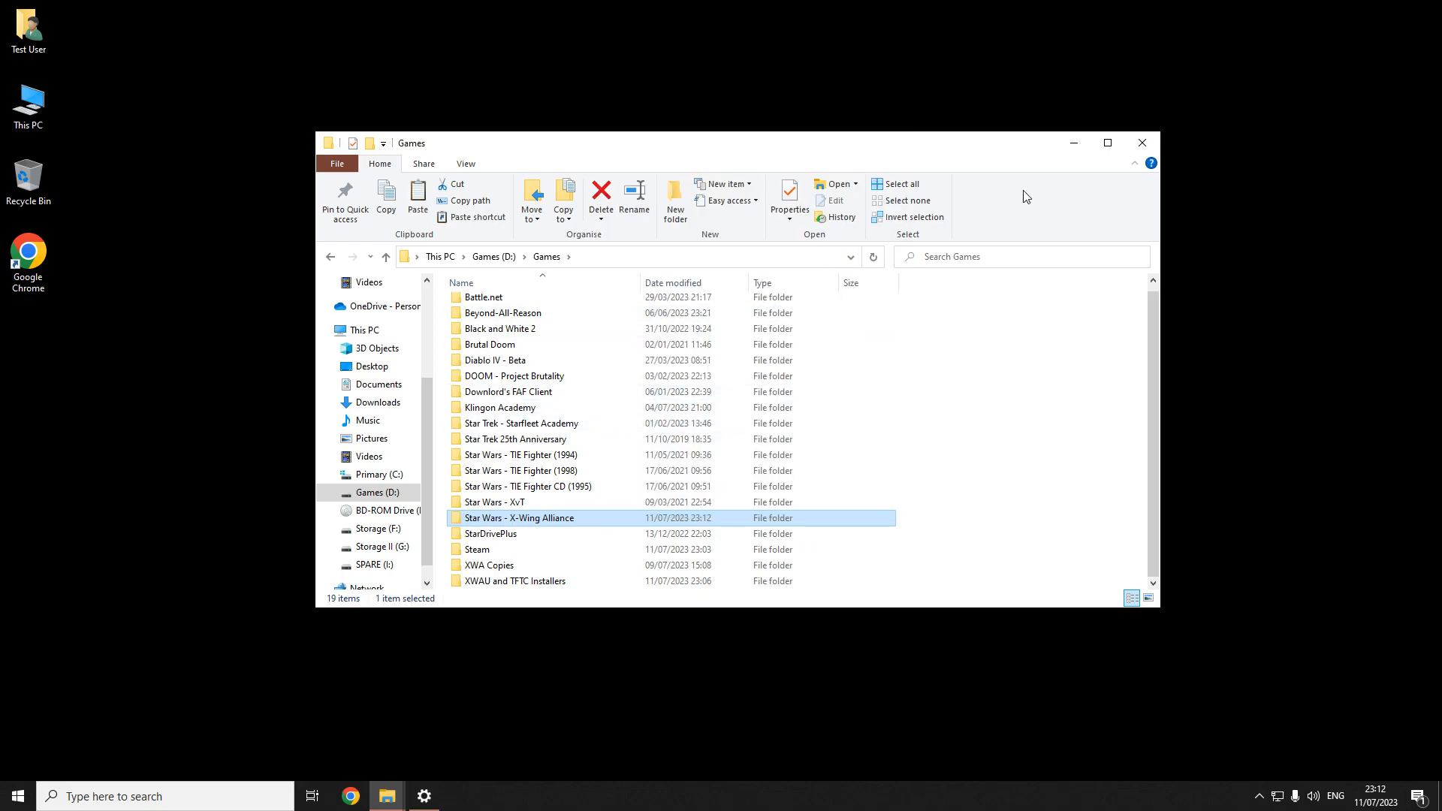
{"action": "left_click", "coordinate": [1074, 143]}
{"action": "right_click", "coordinate": [735, 302]}
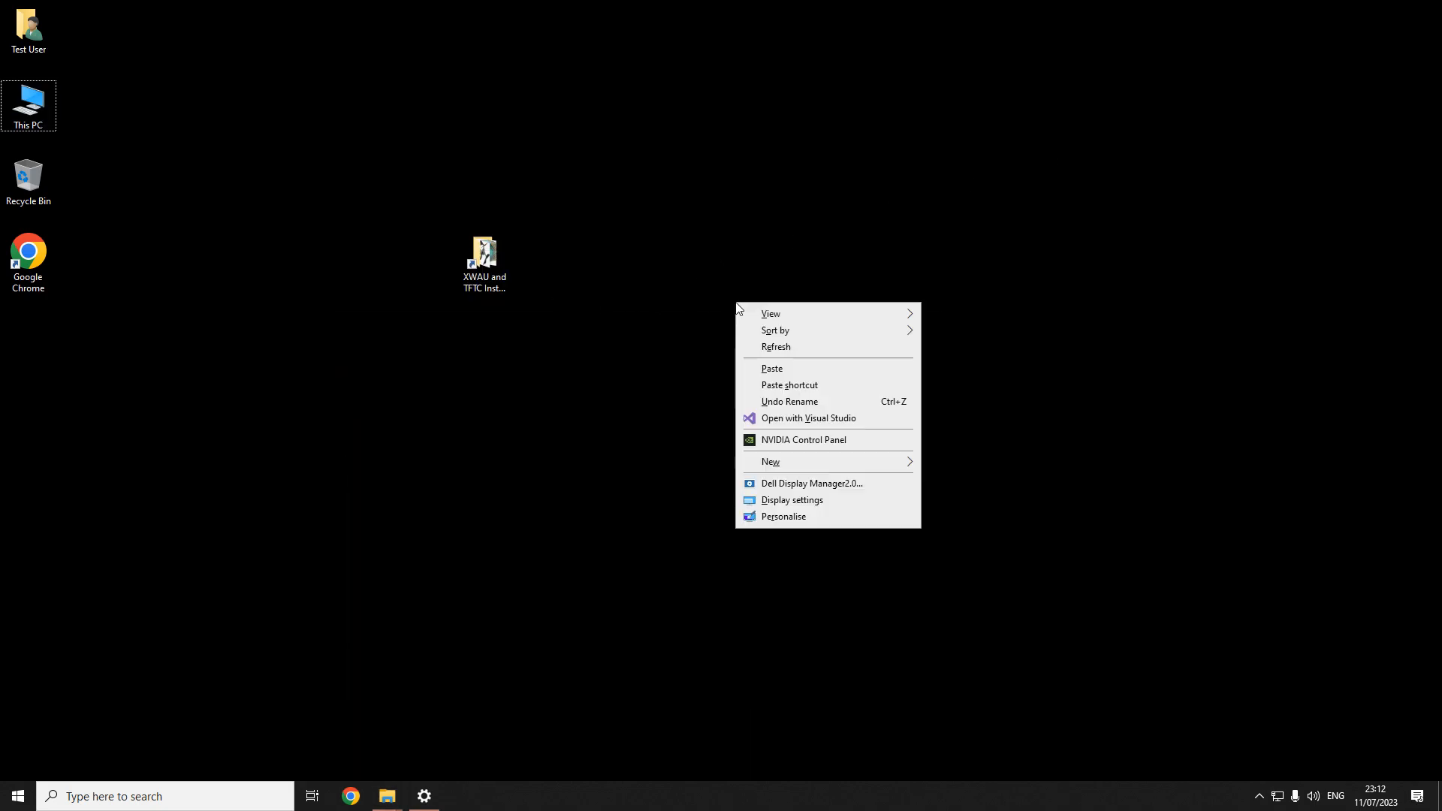
{"action": "left_click", "coordinate": [778, 370]}
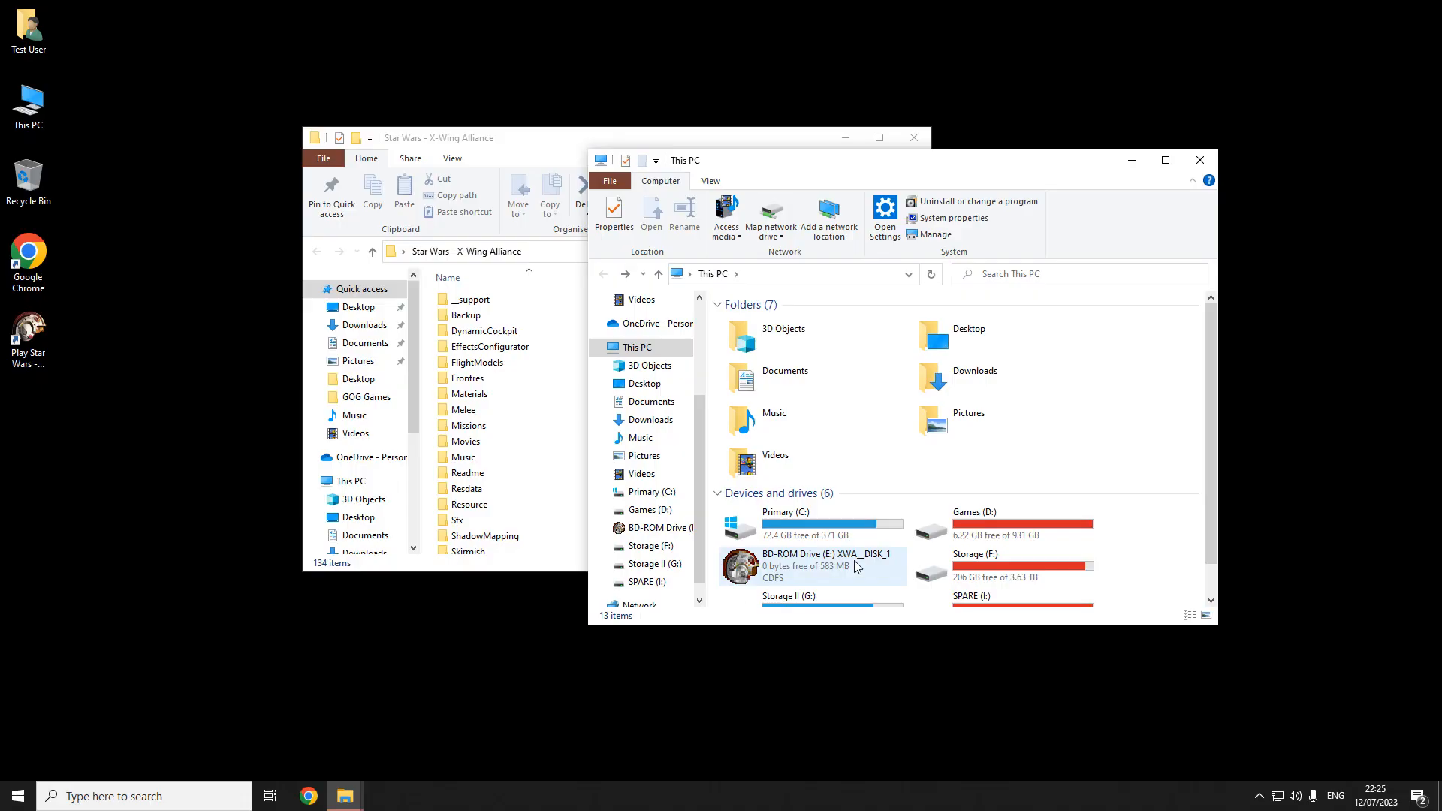
Step: Copy the WAVE folder from the XWA__DISK_1 disc into the Star Wars - X-Wing Alliance folder
{"action": "double_click", "coordinate": [857, 565]}
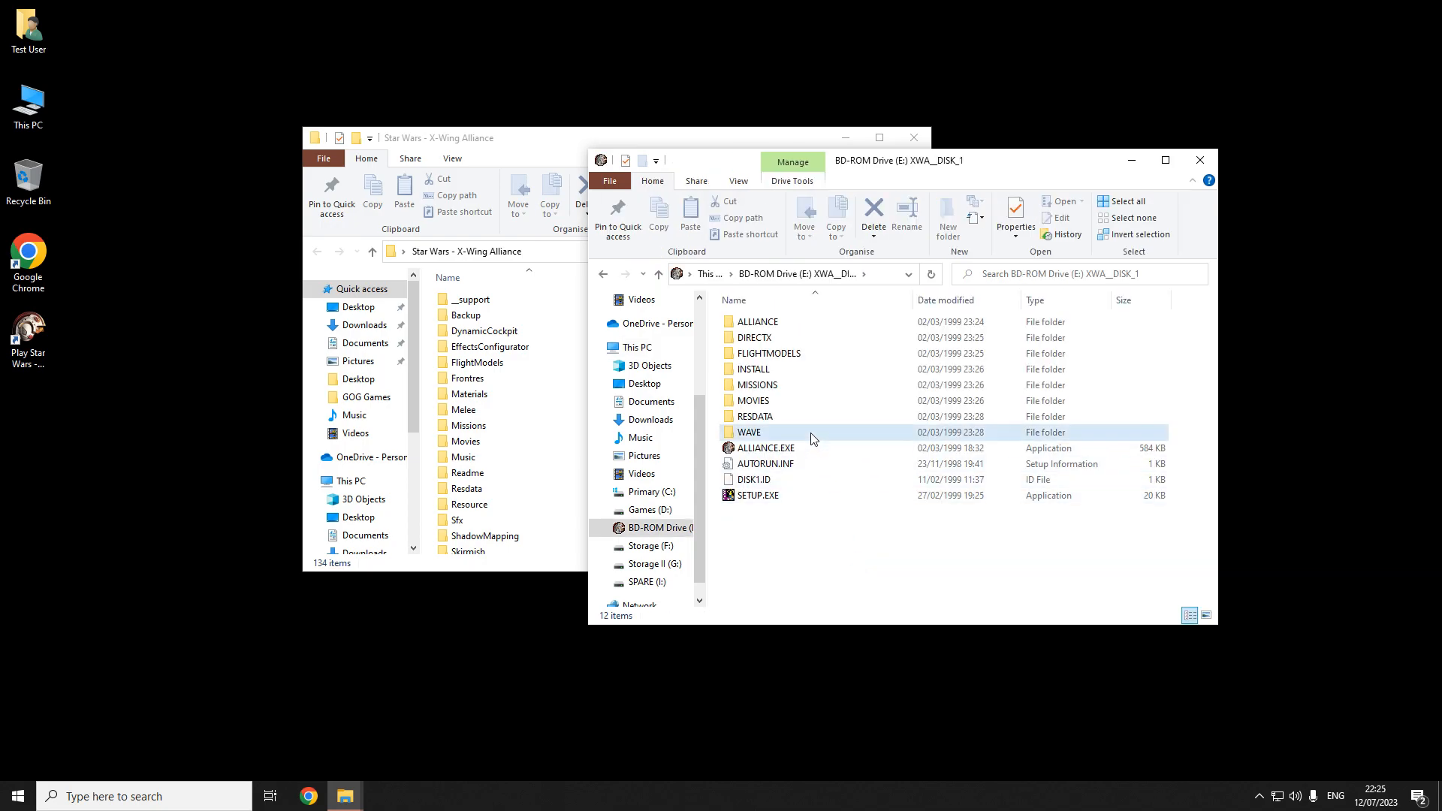
{"action": "left_click", "coordinate": [811, 439]}
{"action": "right_click", "coordinate": [812, 439]}
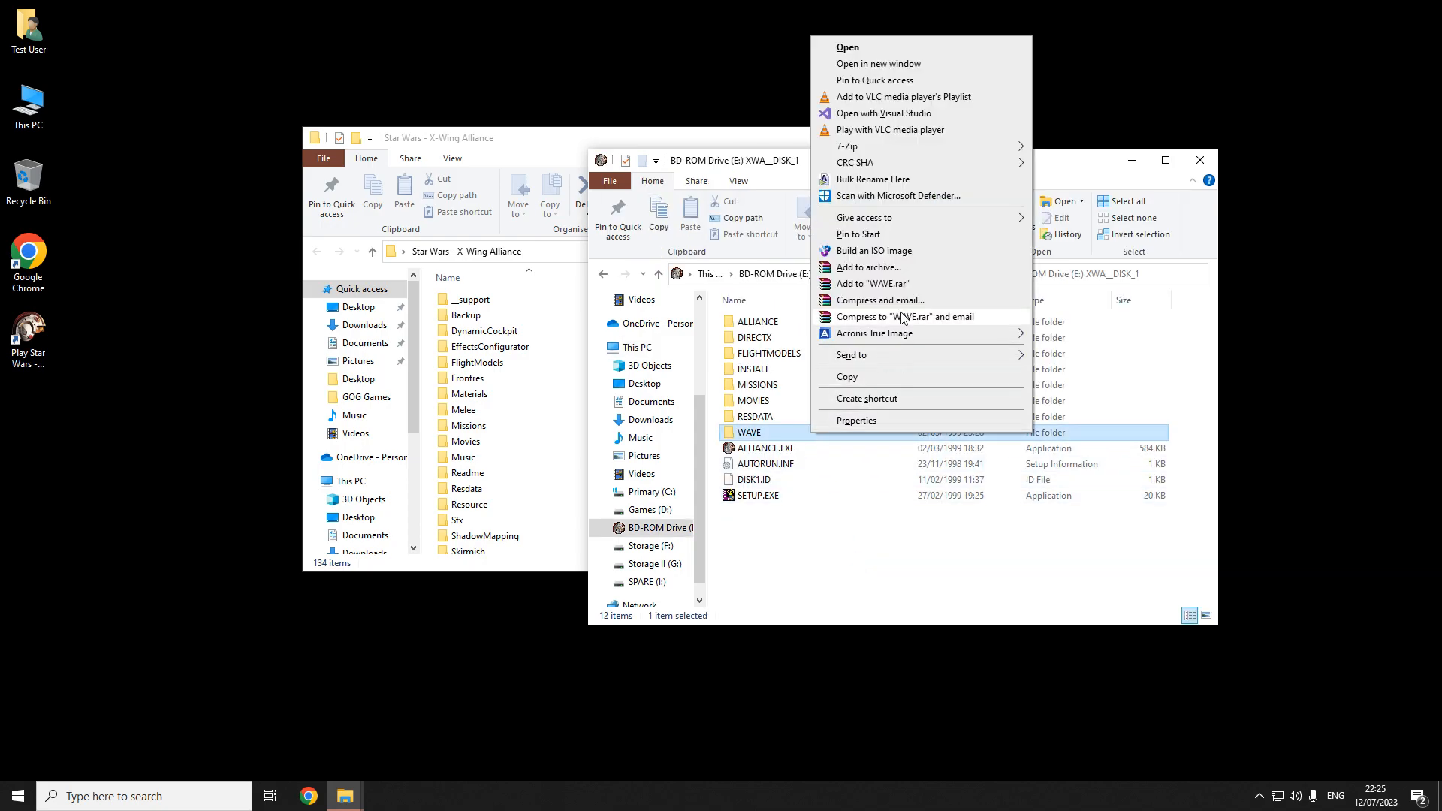
{"action": "left_click", "coordinate": [893, 380]}
{"action": "left_click", "coordinate": [543, 454]}
{"action": "scroll", "coordinate": [589, 428], "scroll_direction": "down", "scroll_amount": 3}
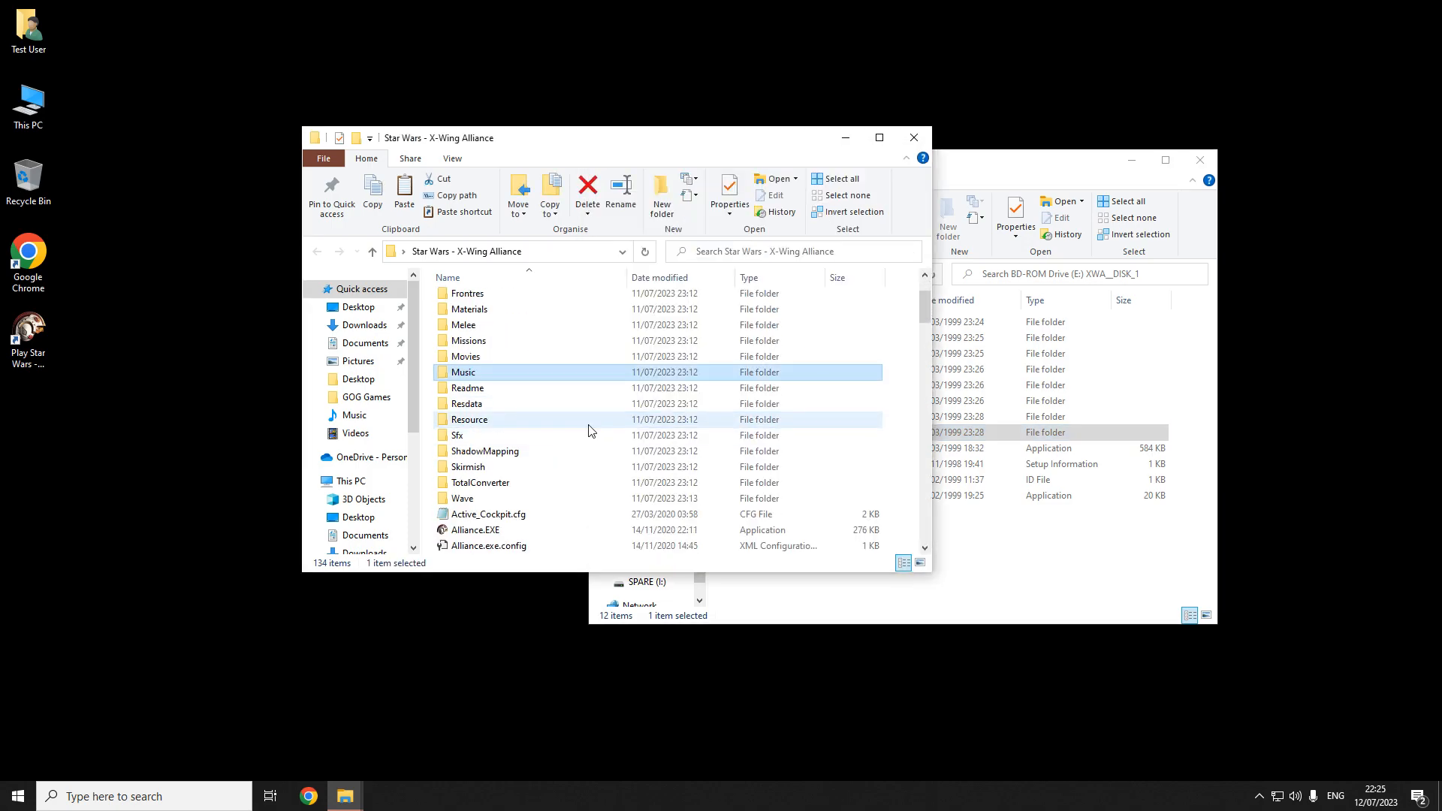
{"action": "right_click", "coordinate": [428, 422]}
{"action": "left_click", "coordinate": [464, 526]}
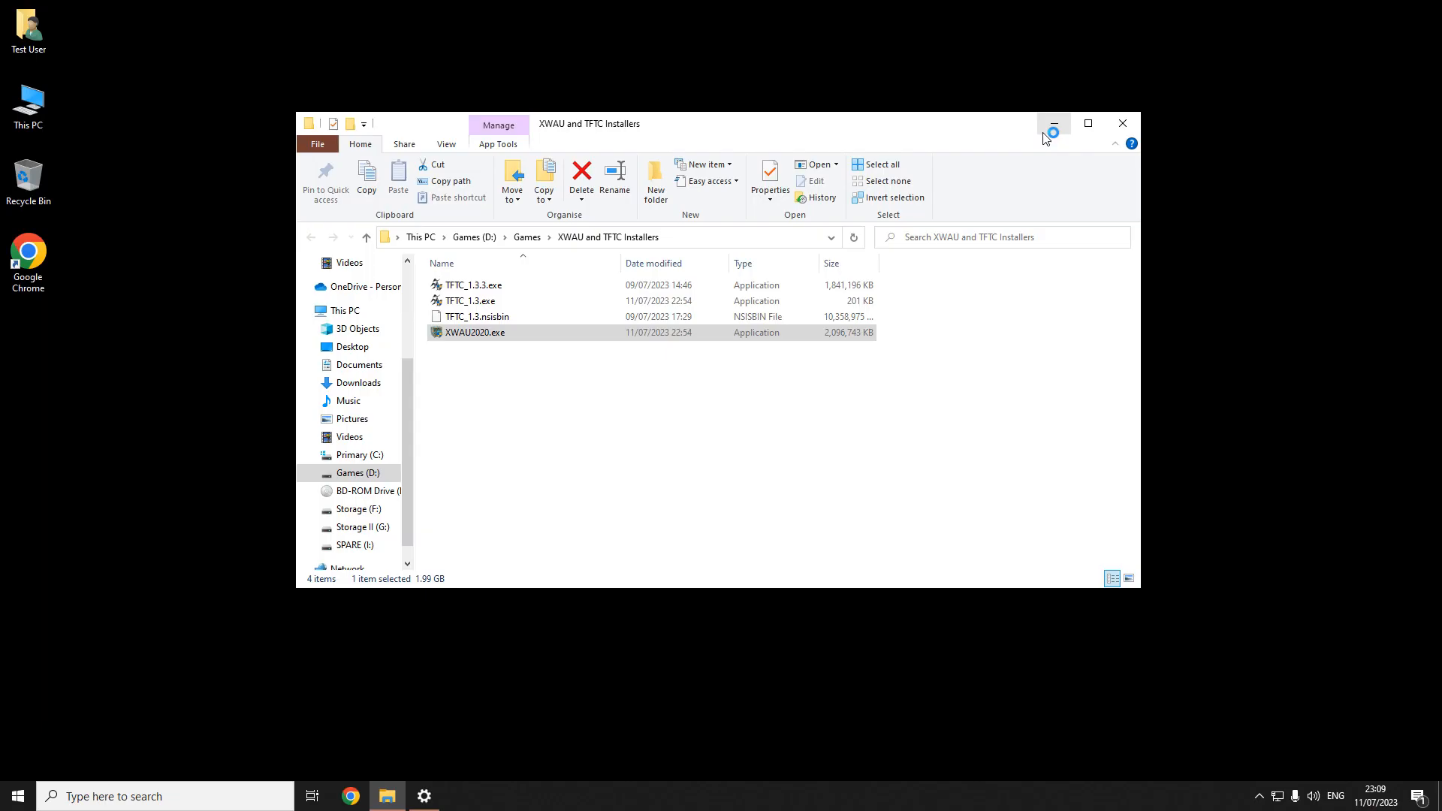
Step: Install the X-Wing Alliance Upgrade 2020 Mega Patch to D:\Games\Star Wars - X-Wing Alliance with the 16:9 aspect ratio
{"action": "left_click", "coordinate": [1049, 126]}
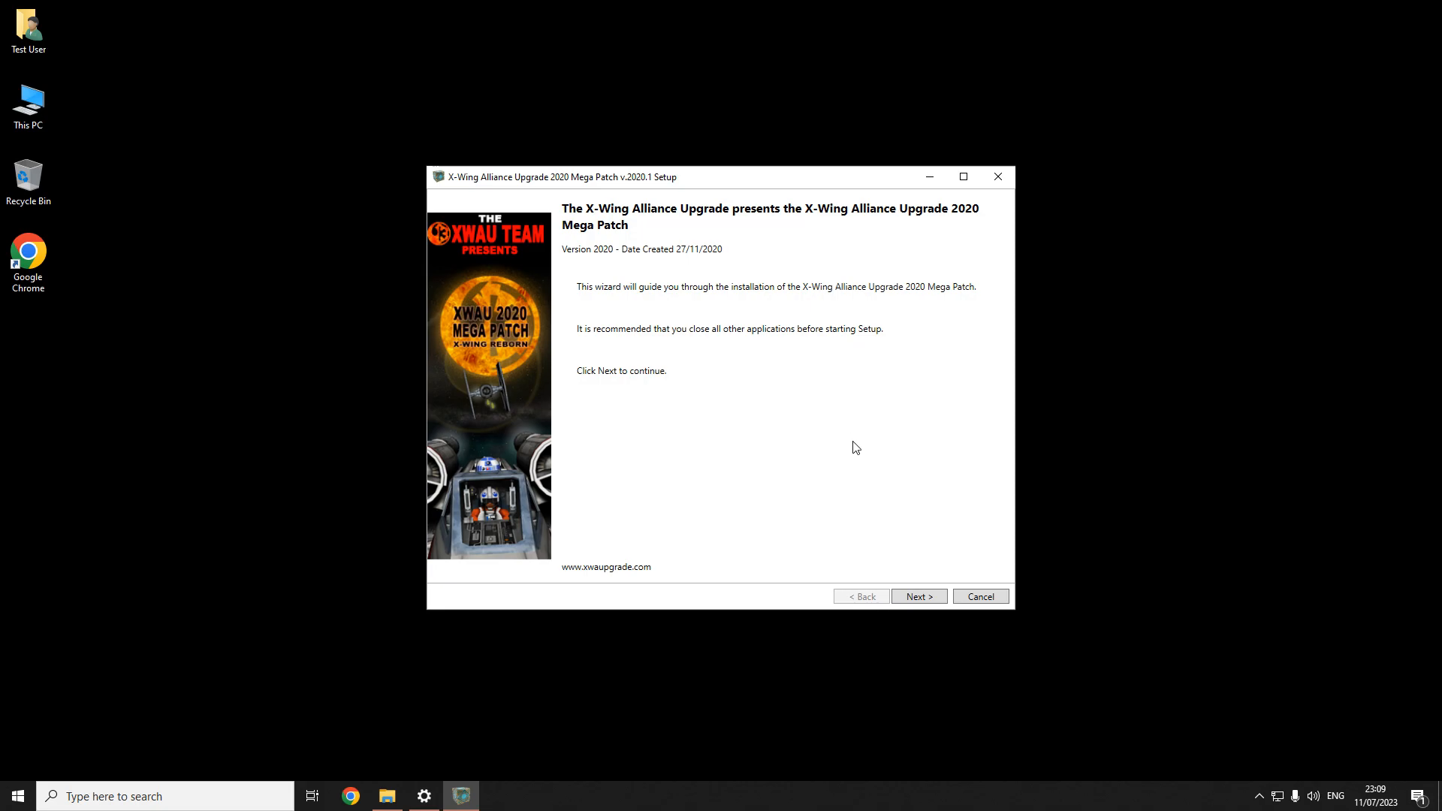
{"action": "left_click", "coordinate": [936, 602]}
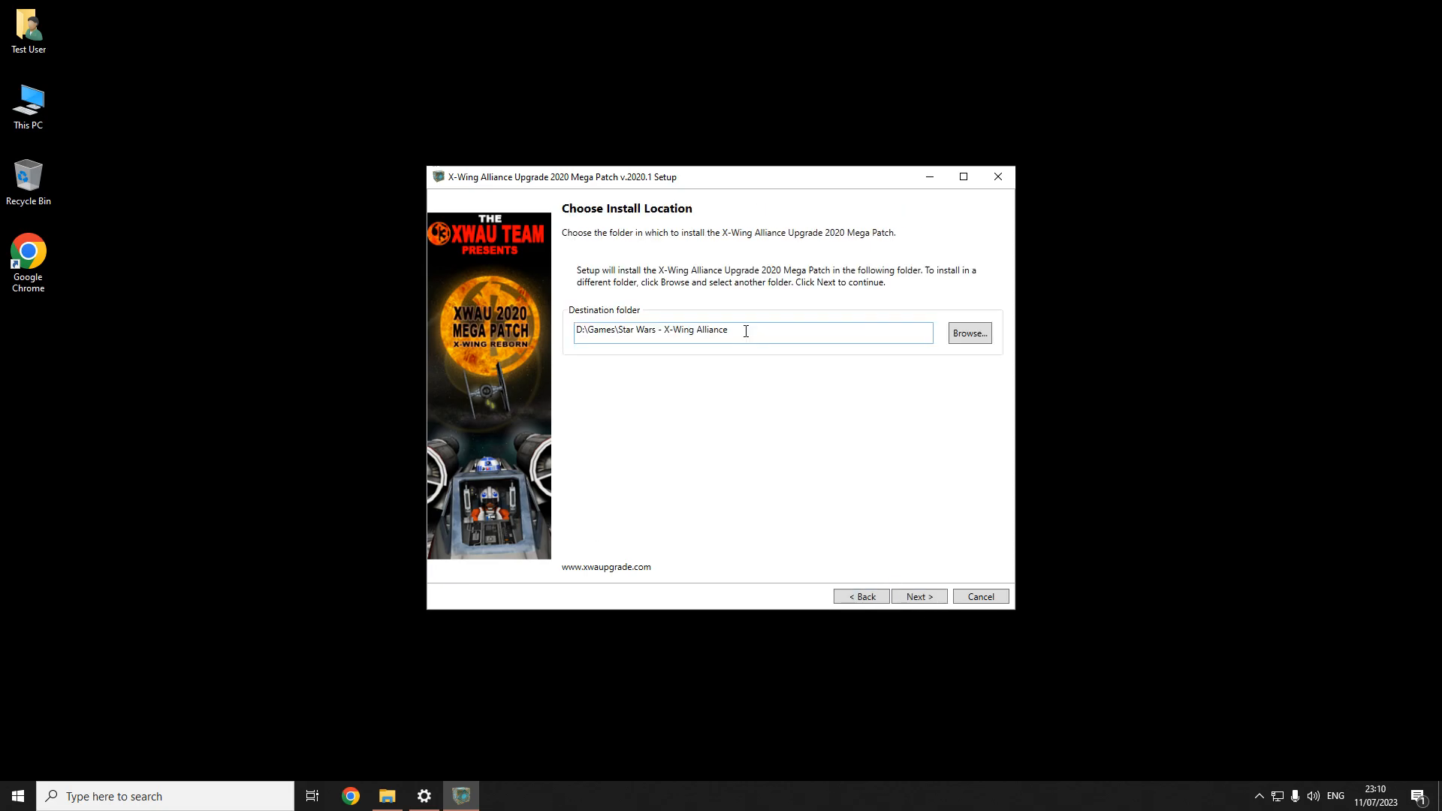
{"action": "left_click_drag", "start_coordinate": [747, 329], "coordinate": [577, 331]}
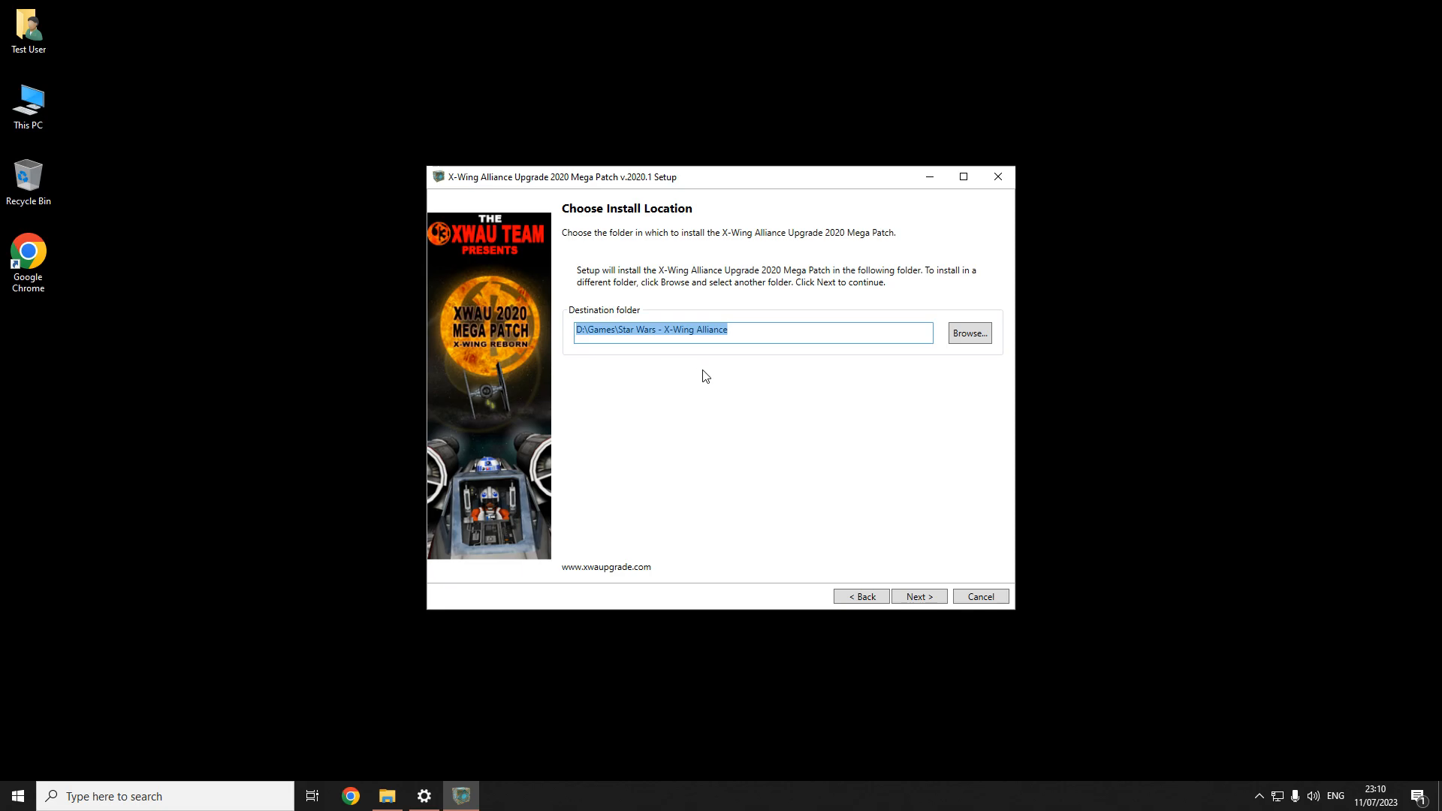
{"action": "left_click", "coordinate": [920, 598]}
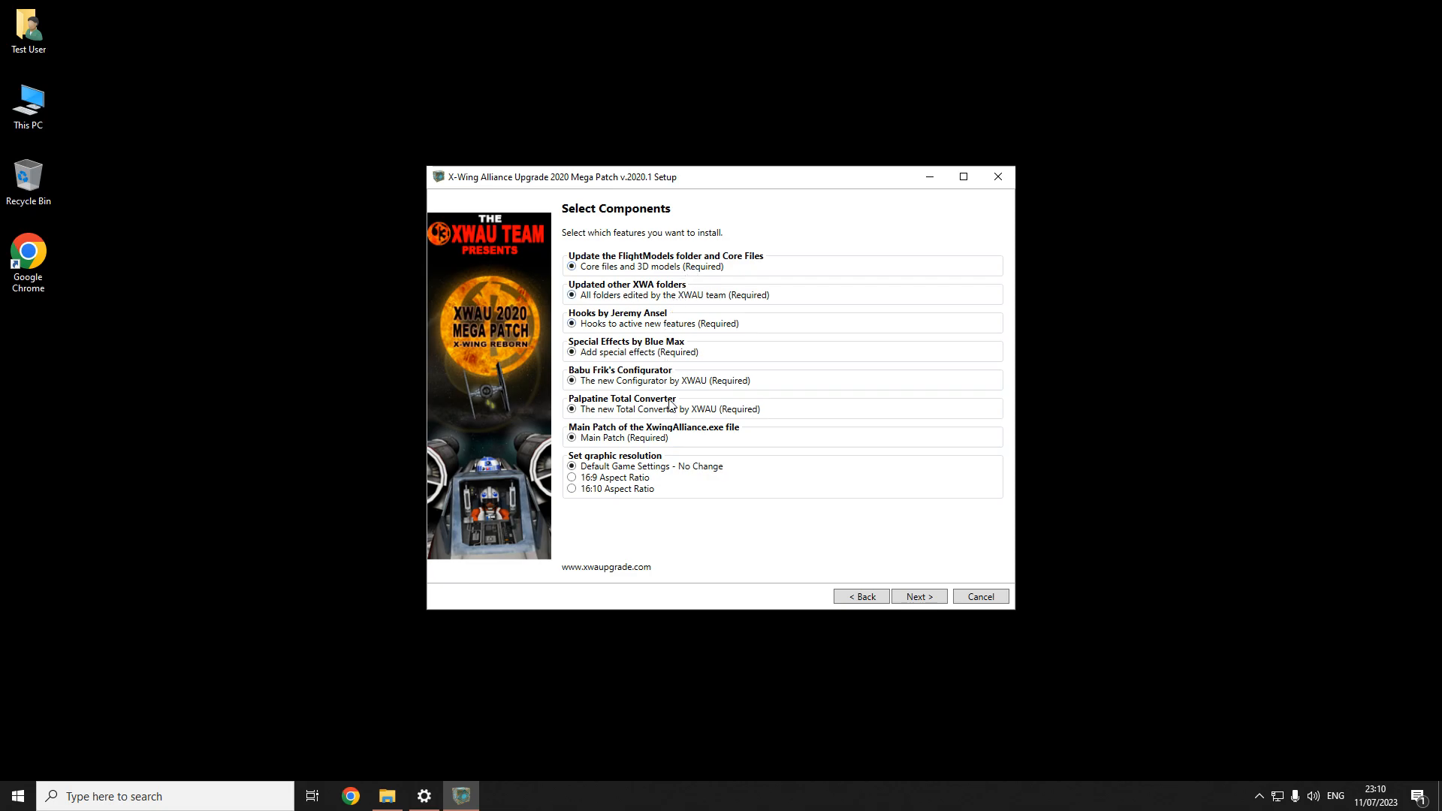
{"action": "left_click", "coordinate": [640, 479]}
{"action": "left_click", "coordinate": [933, 605]}
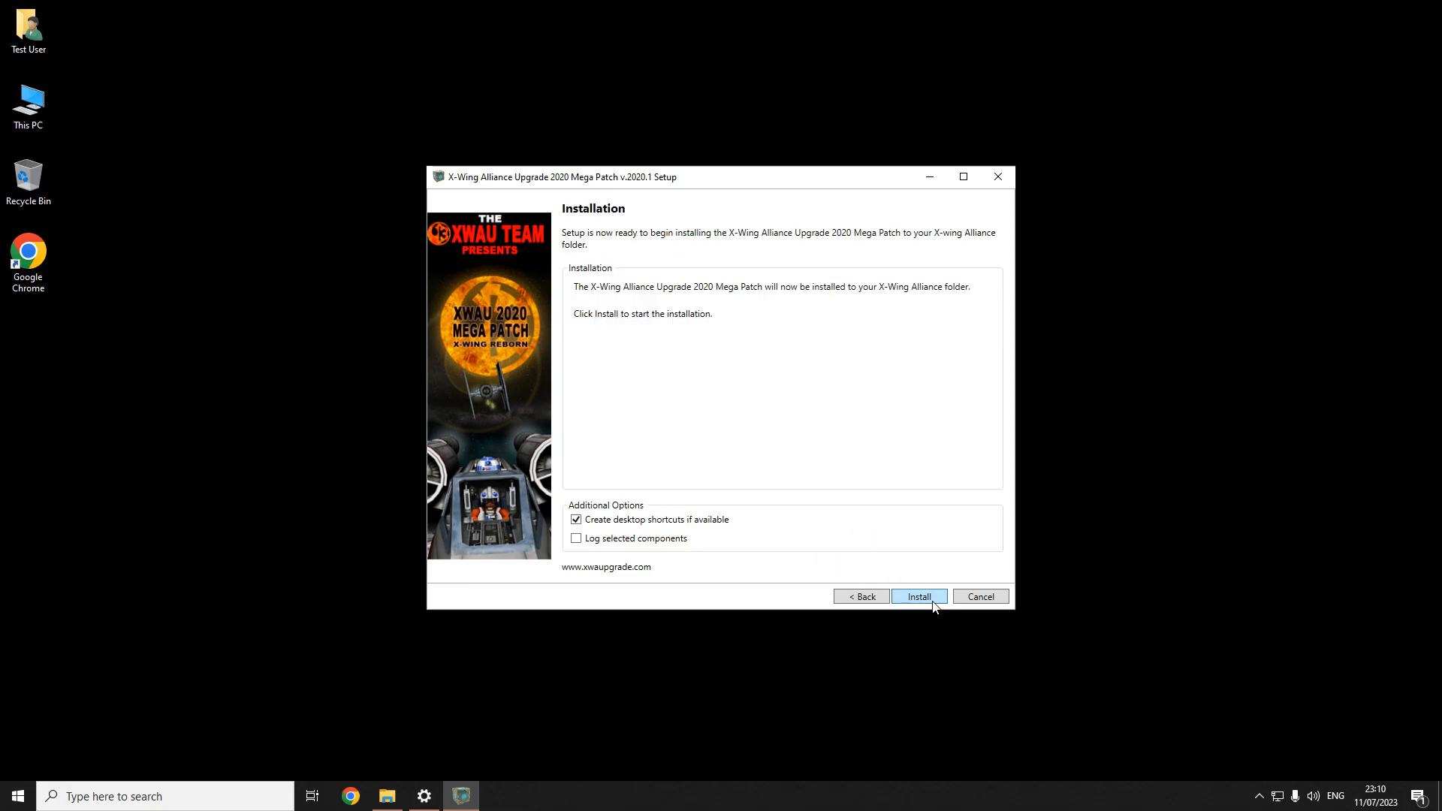
{"action": "left_click", "coordinate": [934, 605]}
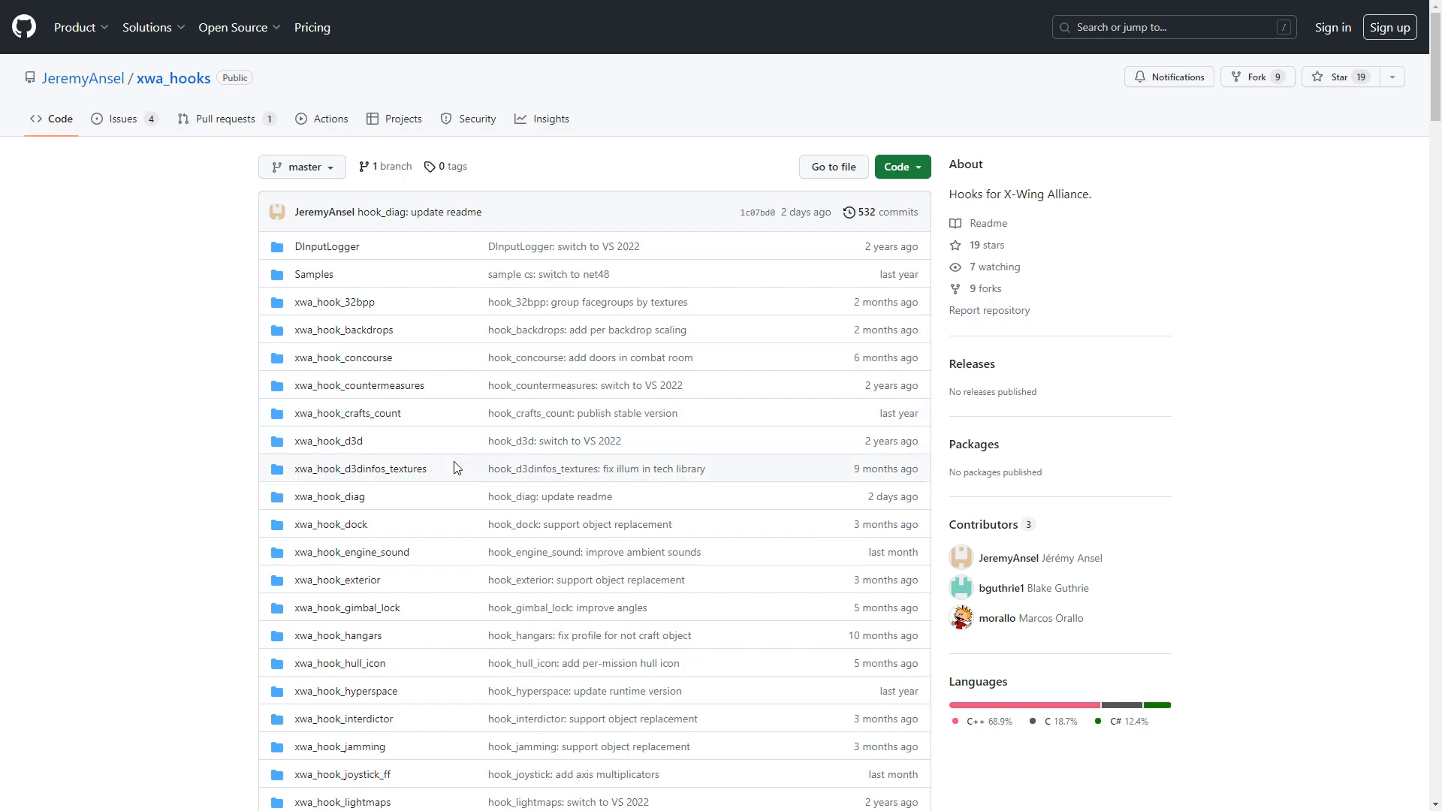
Step: Examine the concourse.cpp source code in the xwa_hooks repository on GitHub, plus the hook_hangars folder of xwa_hook_hangars
{"action": "left_click", "coordinate": [362, 358]}
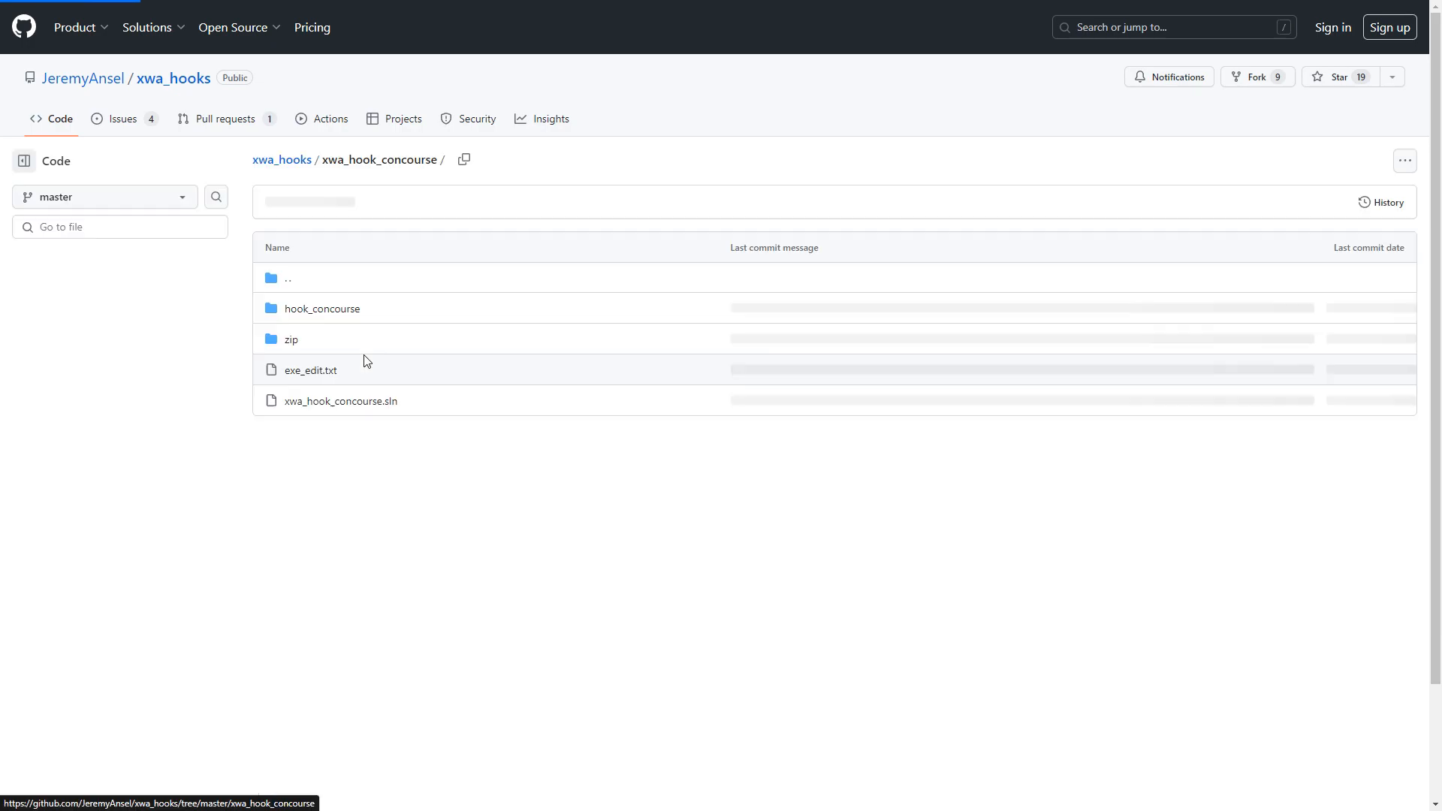
{"action": "left_click", "coordinate": [326, 309]}
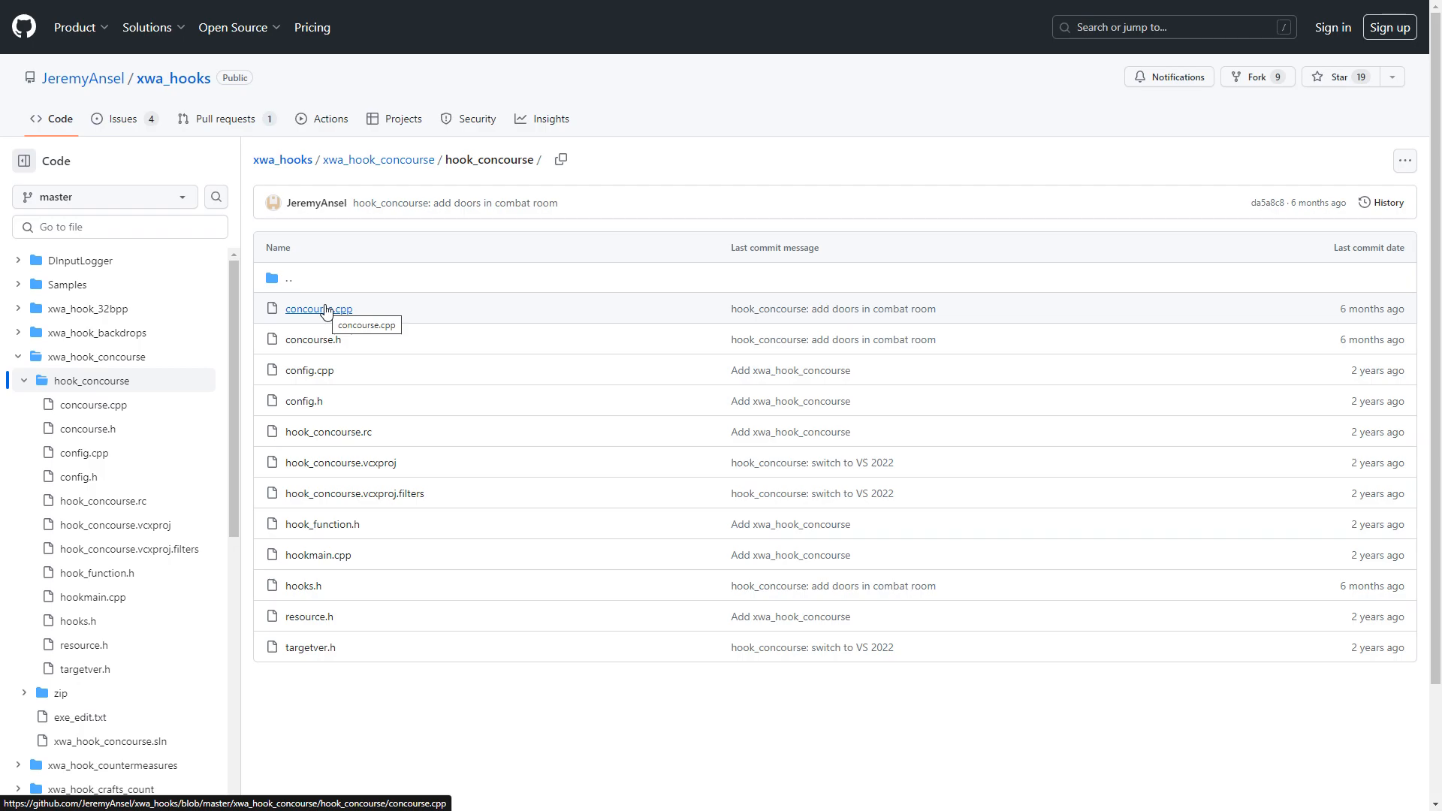
{"action": "left_click", "coordinate": [326, 310]}
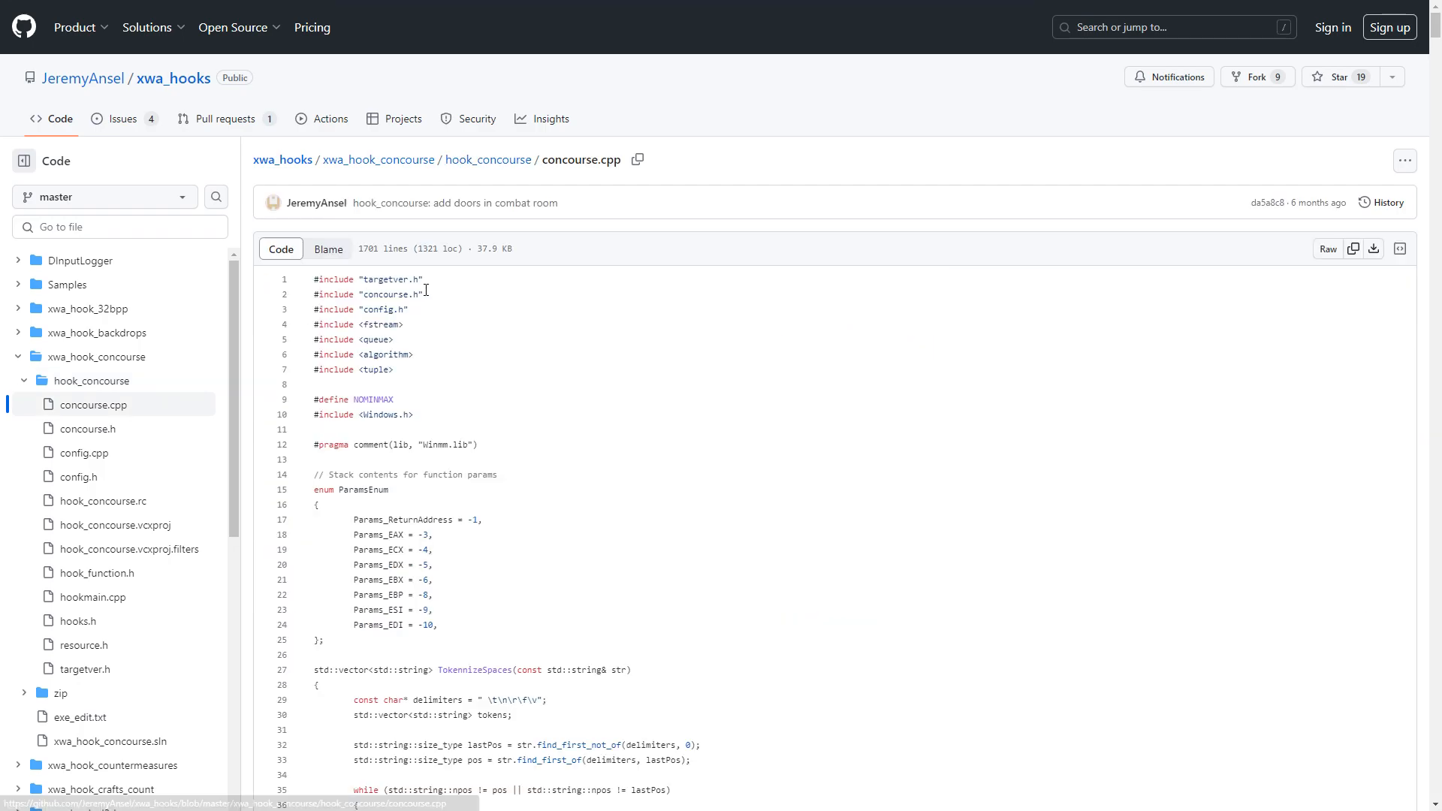
{"action": "scroll", "coordinate": [464, 285], "scroll_direction": "down", "scroll_amount": 5}
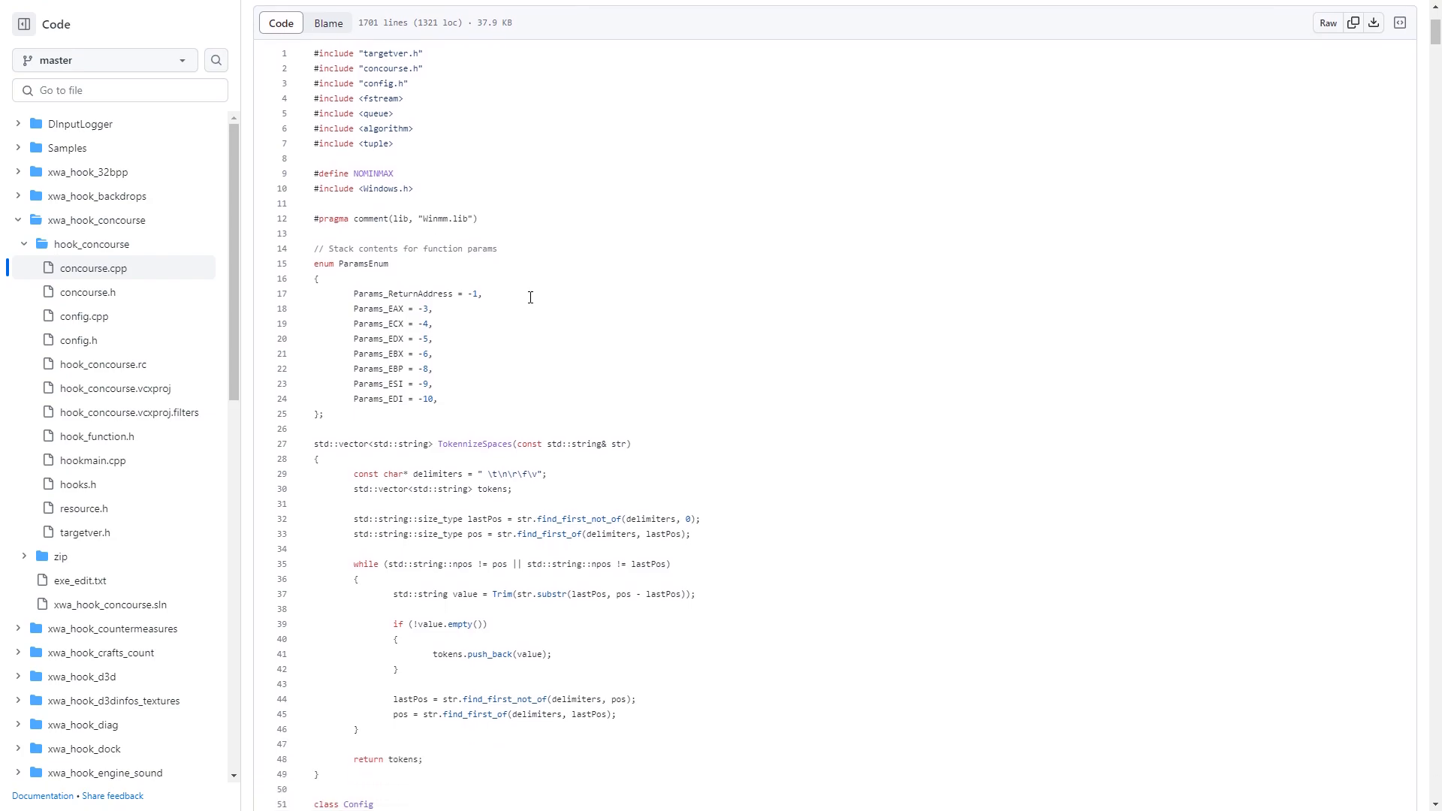
{"action": "scroll", "coordinate": [551, 294], "scroll_direction": "down", "scroll_amount": 10}
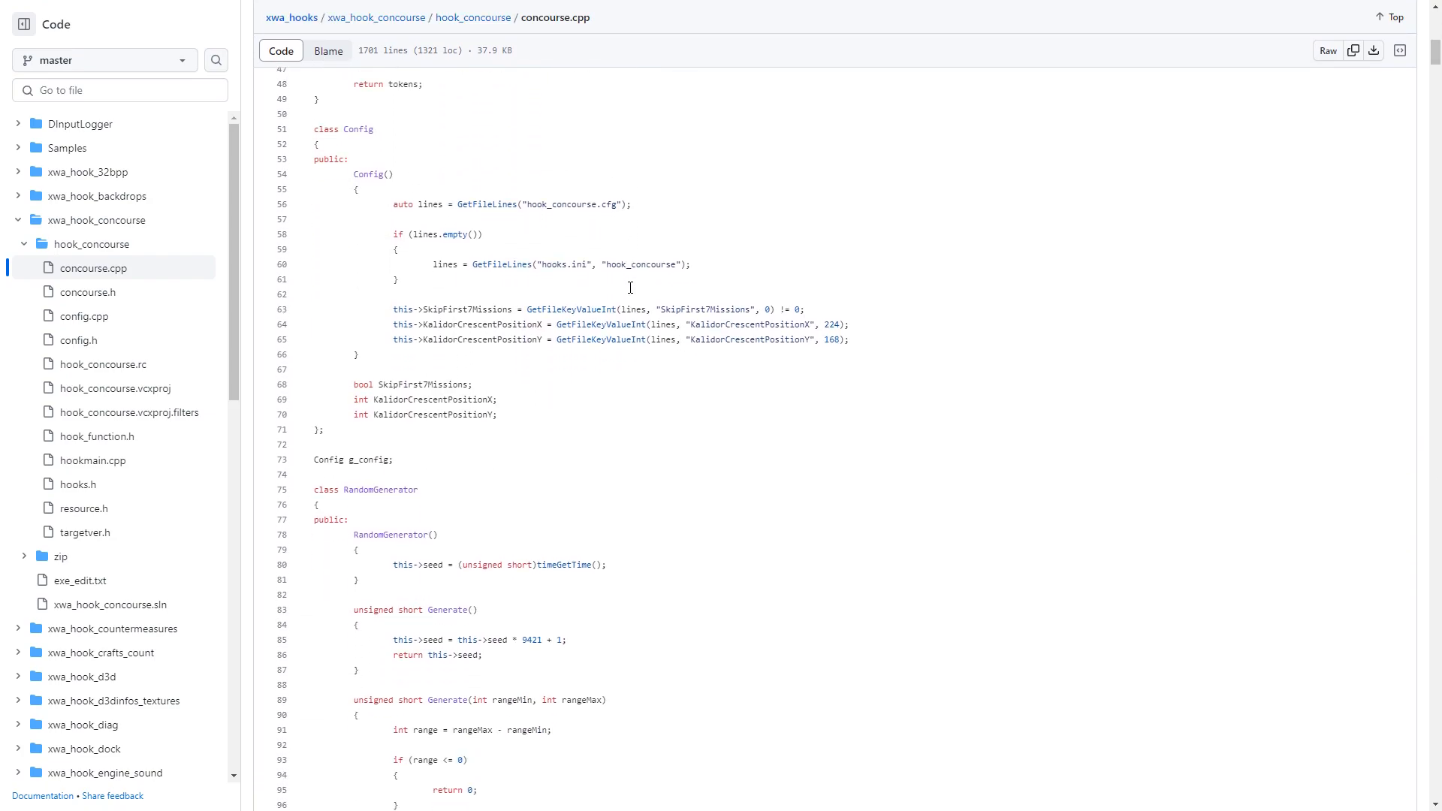
{"action": "scroll", "coordinate": [632, 288], "scroll_direction": "down", "scroll_amount": 12}
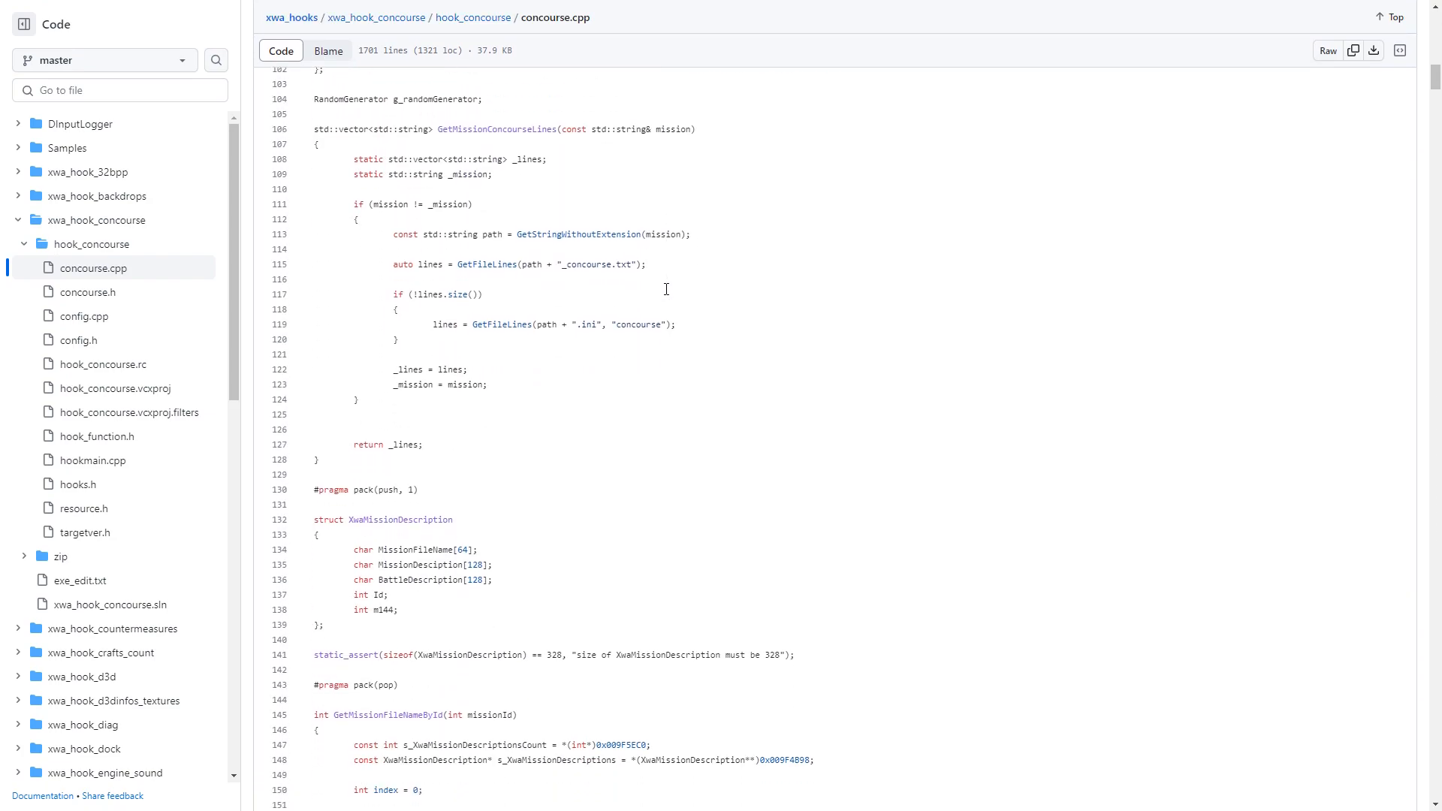
{"action": "scroll", "coordinate": [668, 291], "scroll_direction": "down", "scroll_amount": 14}
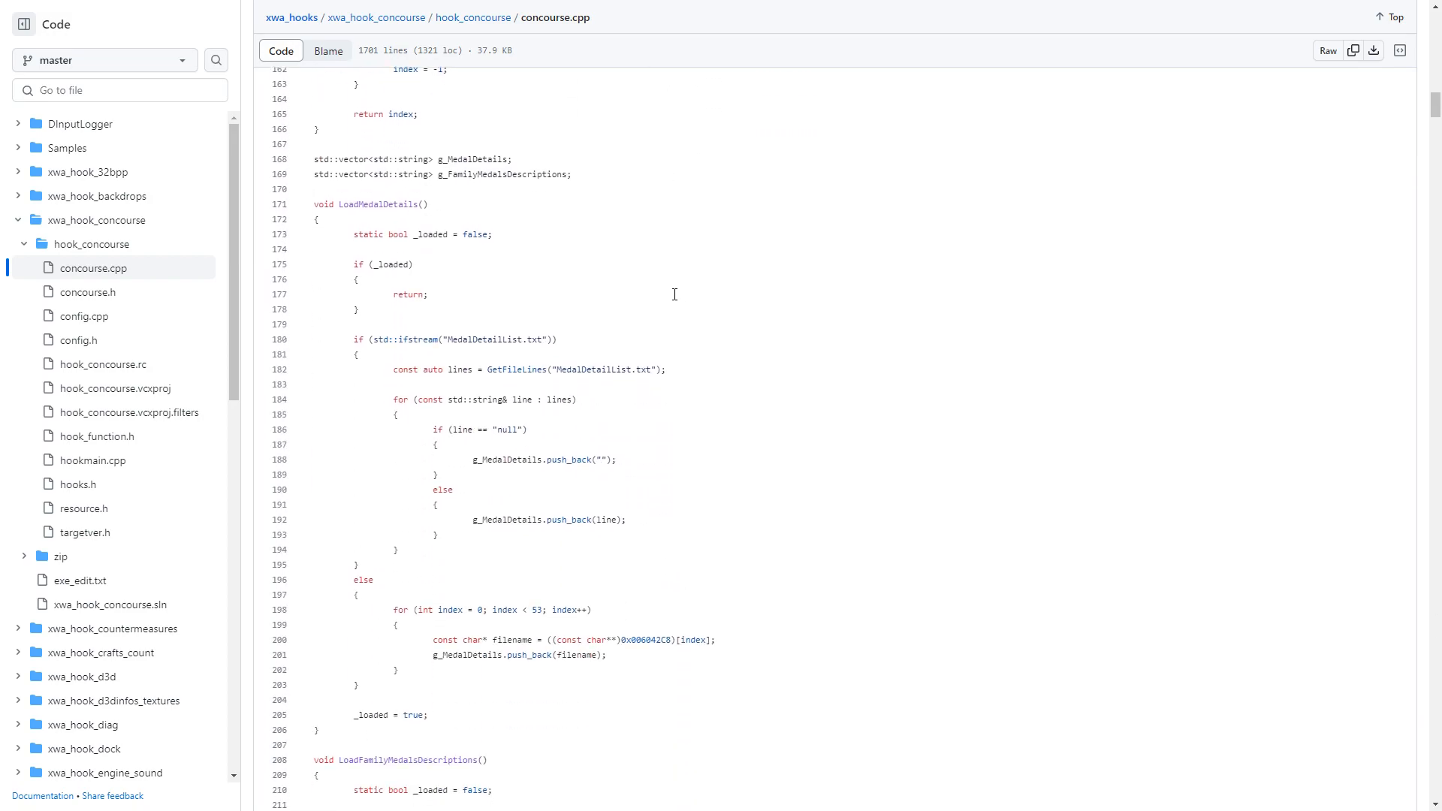
{"action": "scroll", "coordinate": [676, 294], "scroll_direction": "down", "scroll_amount": 16}
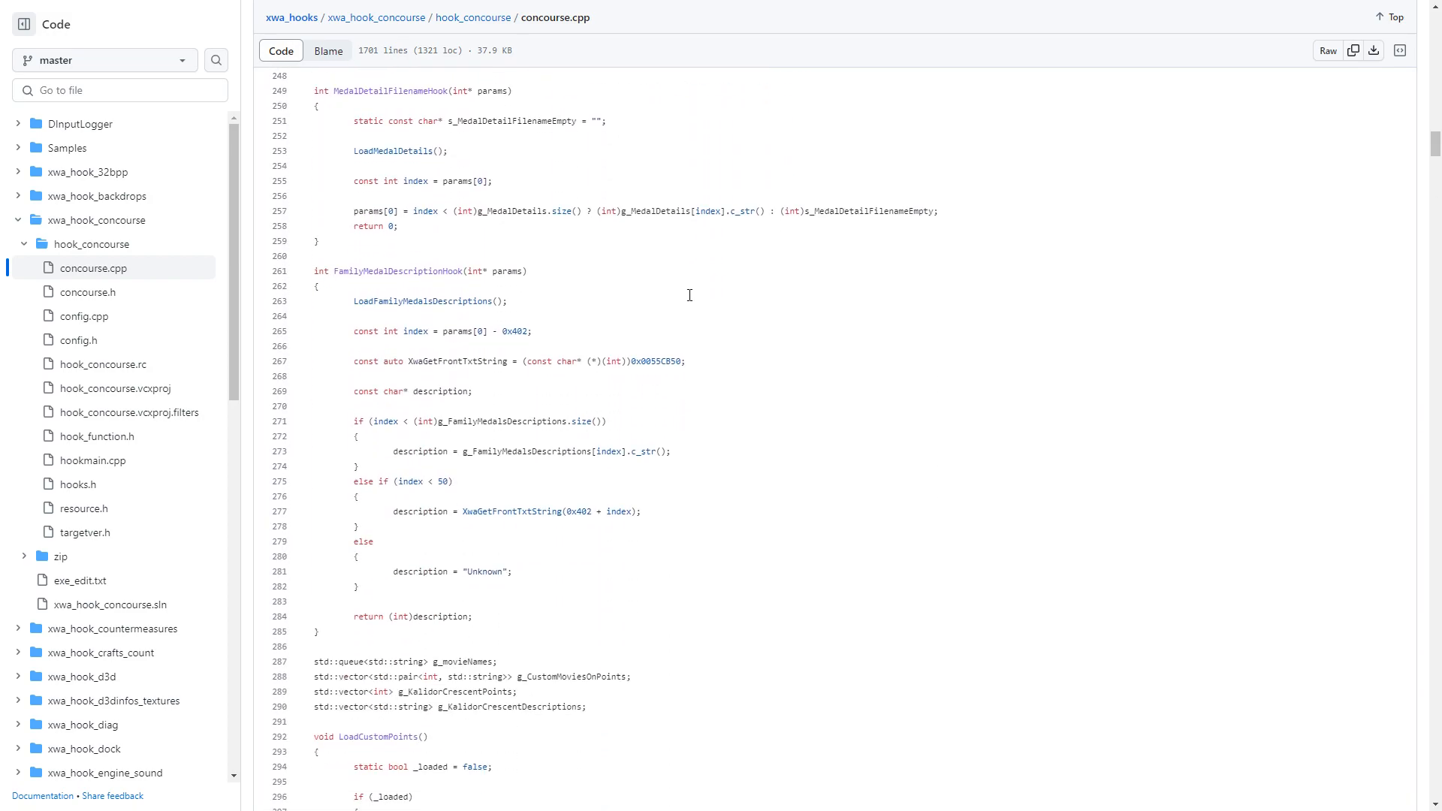
{"action": "scroll", "coordinate": [688, 290], "scroll_direction": "down", "scroll_amount": 14}
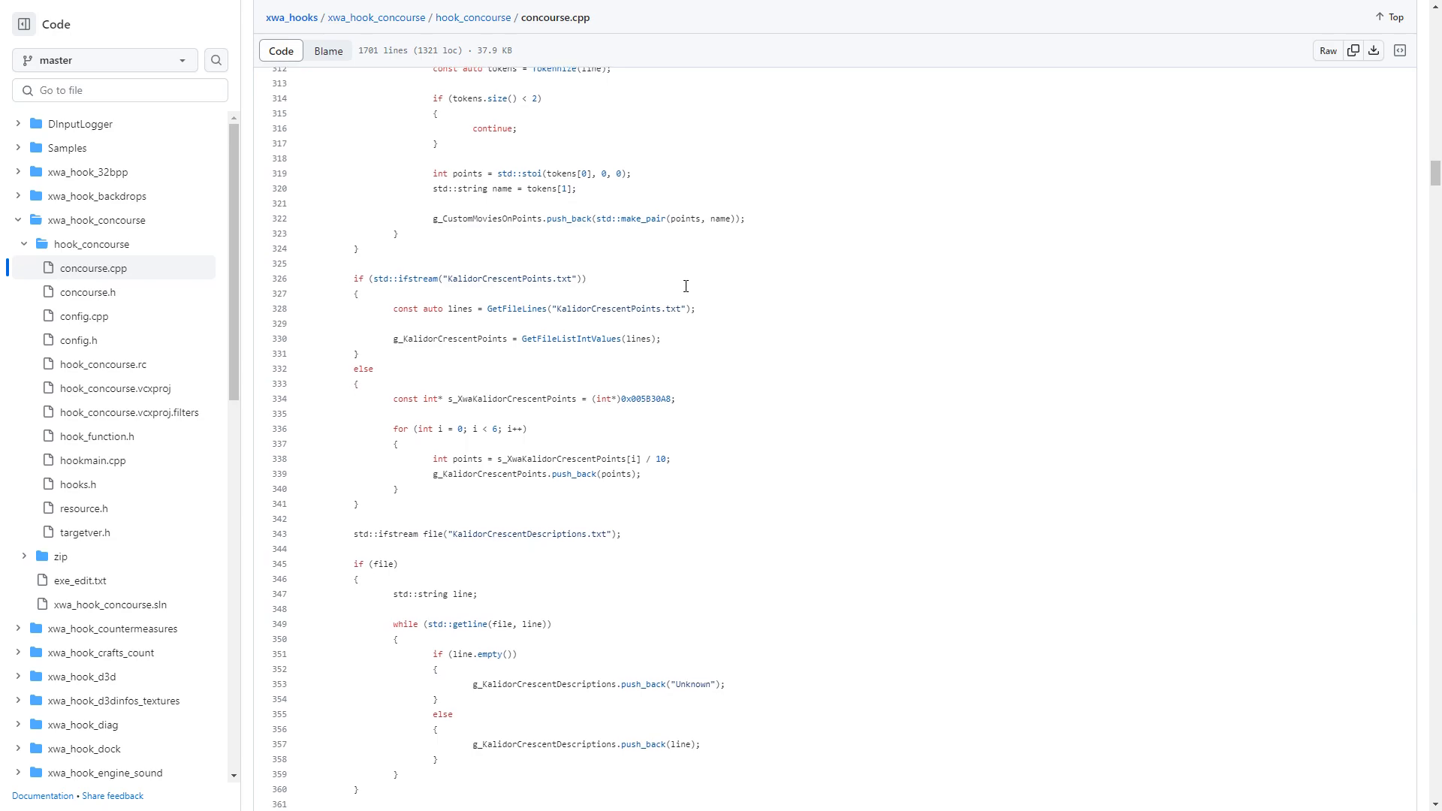
{"action": "left_click_drag", "start_coordinate": [1435, 178], "coordinate": [1437, 418]}
{"action": "scroll", "coordinate": [120, 541], "scroll_direction": "down", "scroll_amount": 3}
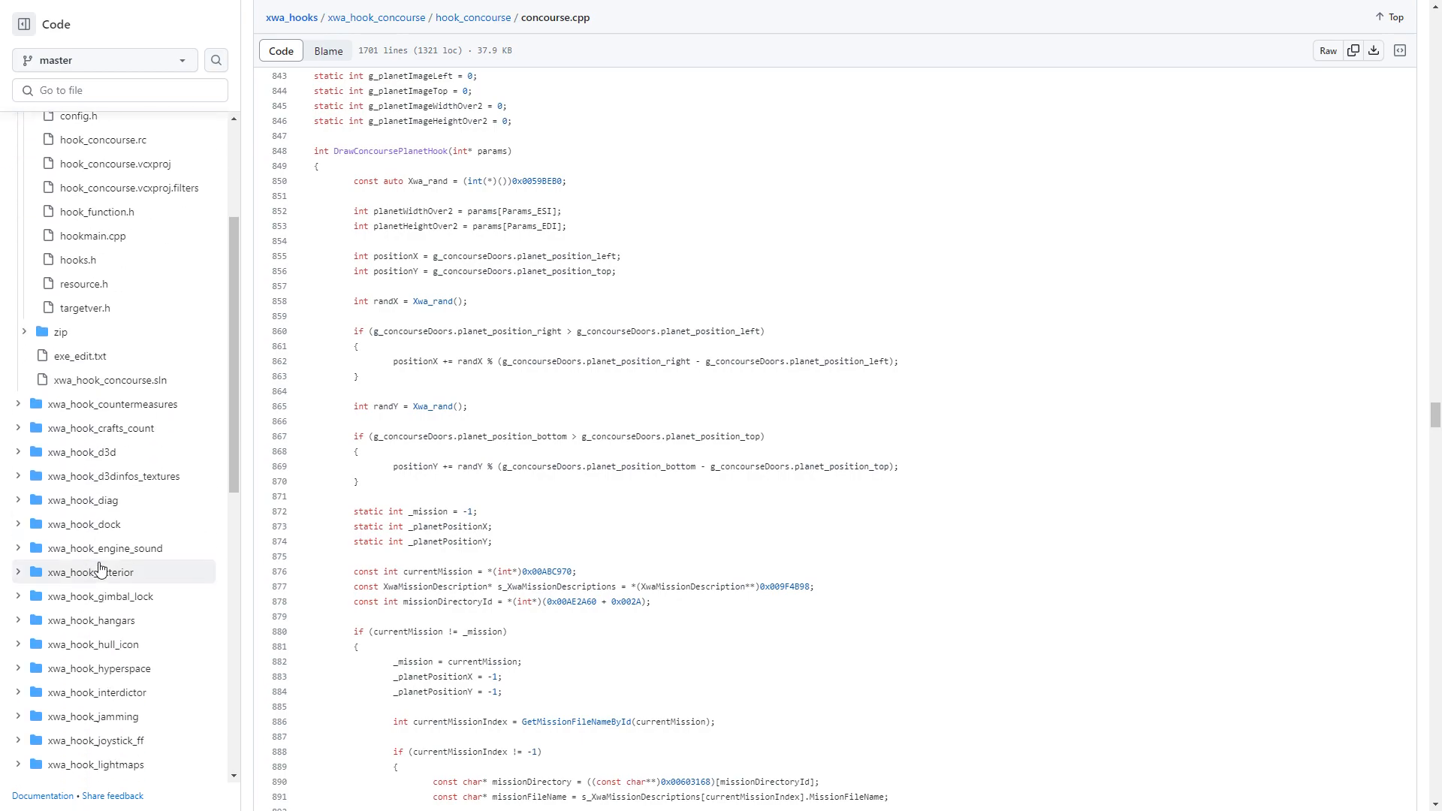
{"action": "left_click", "coordinate": [111, 620]}
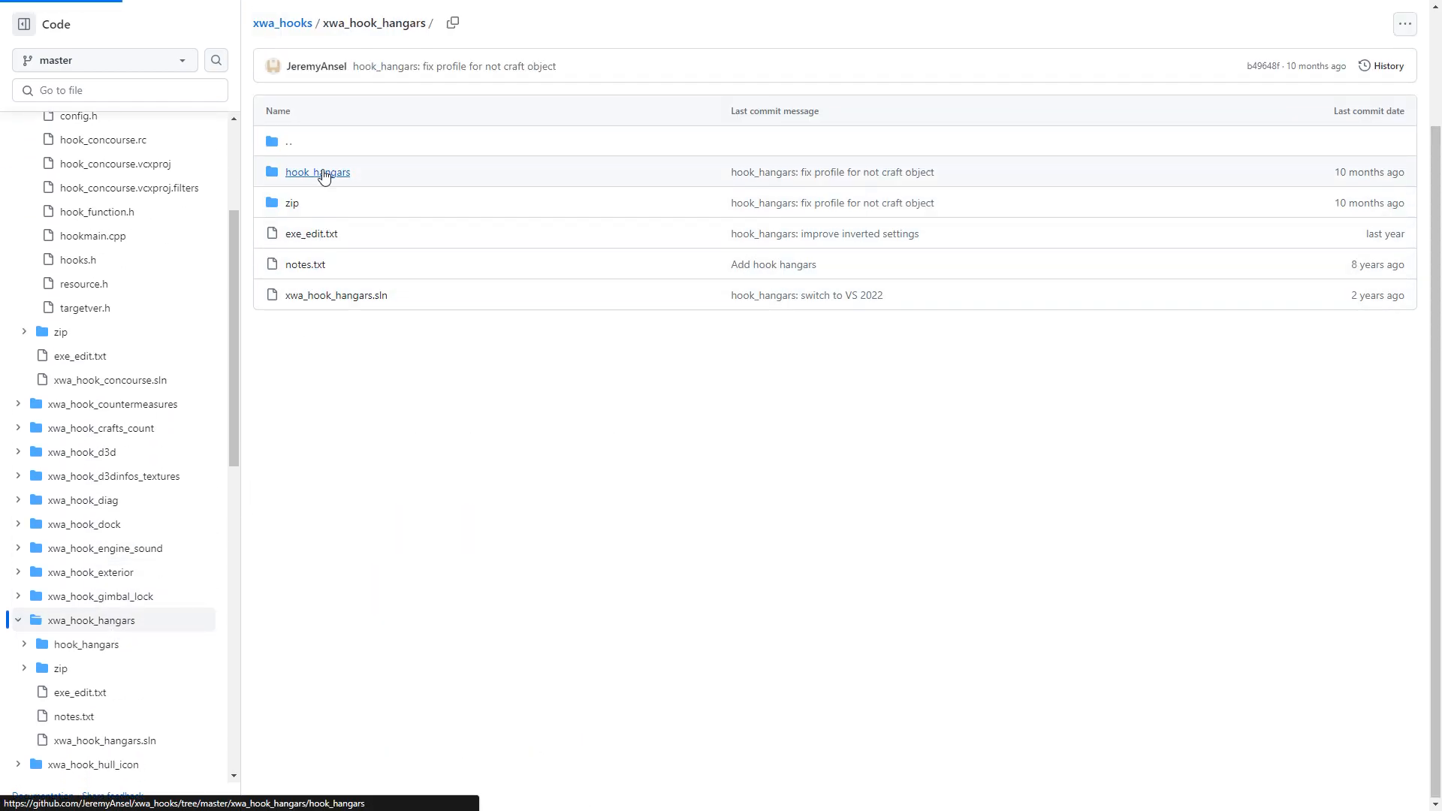
{"action": "left_click", "coordinate": [324, 175]}
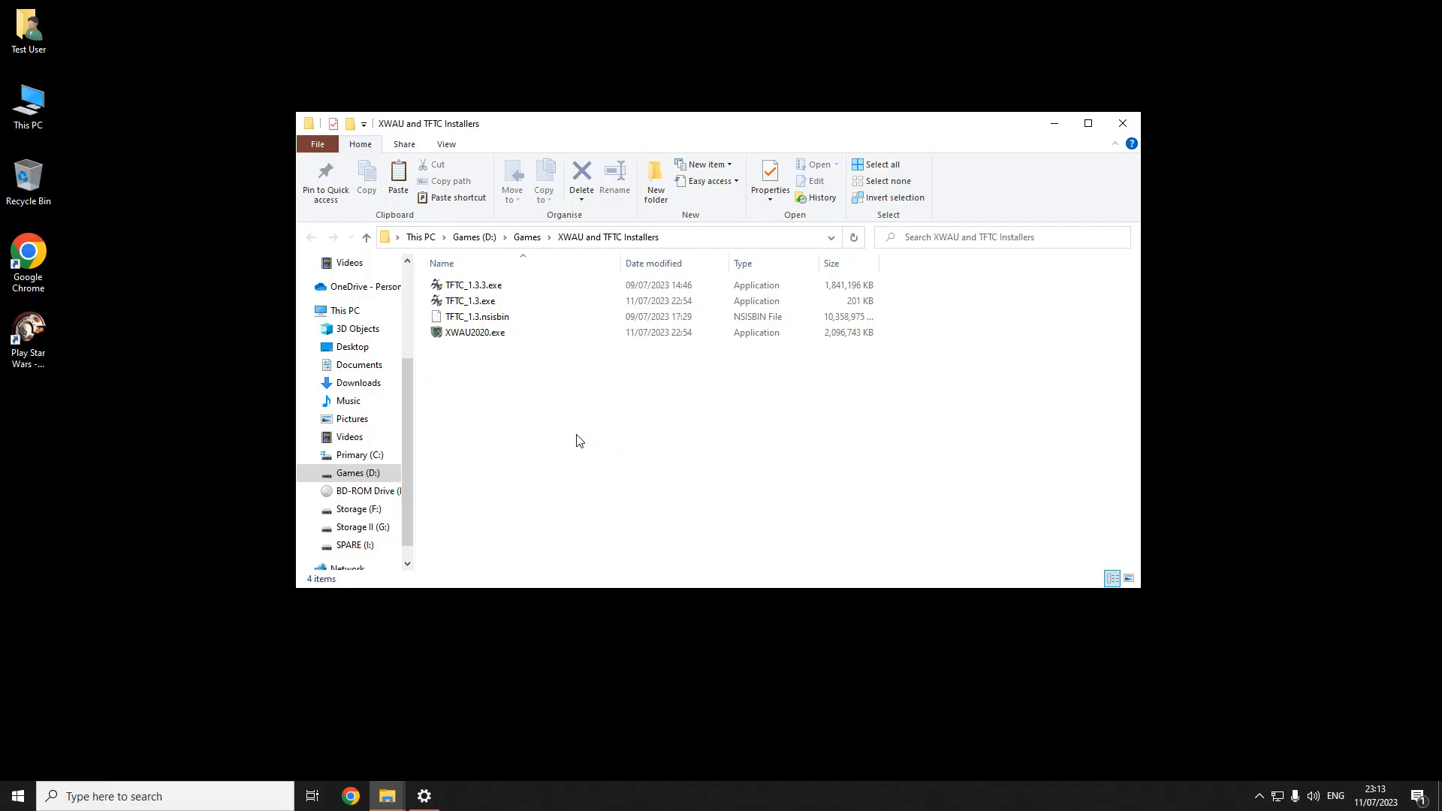
Step: Run TFTC_1.3.exe despite the SmartScreen warning, accept the license and keep D:\Games\Star Wars - X-Wing Alliance as the destination
{"action": "double_click", "coordinate": [492, 302]}
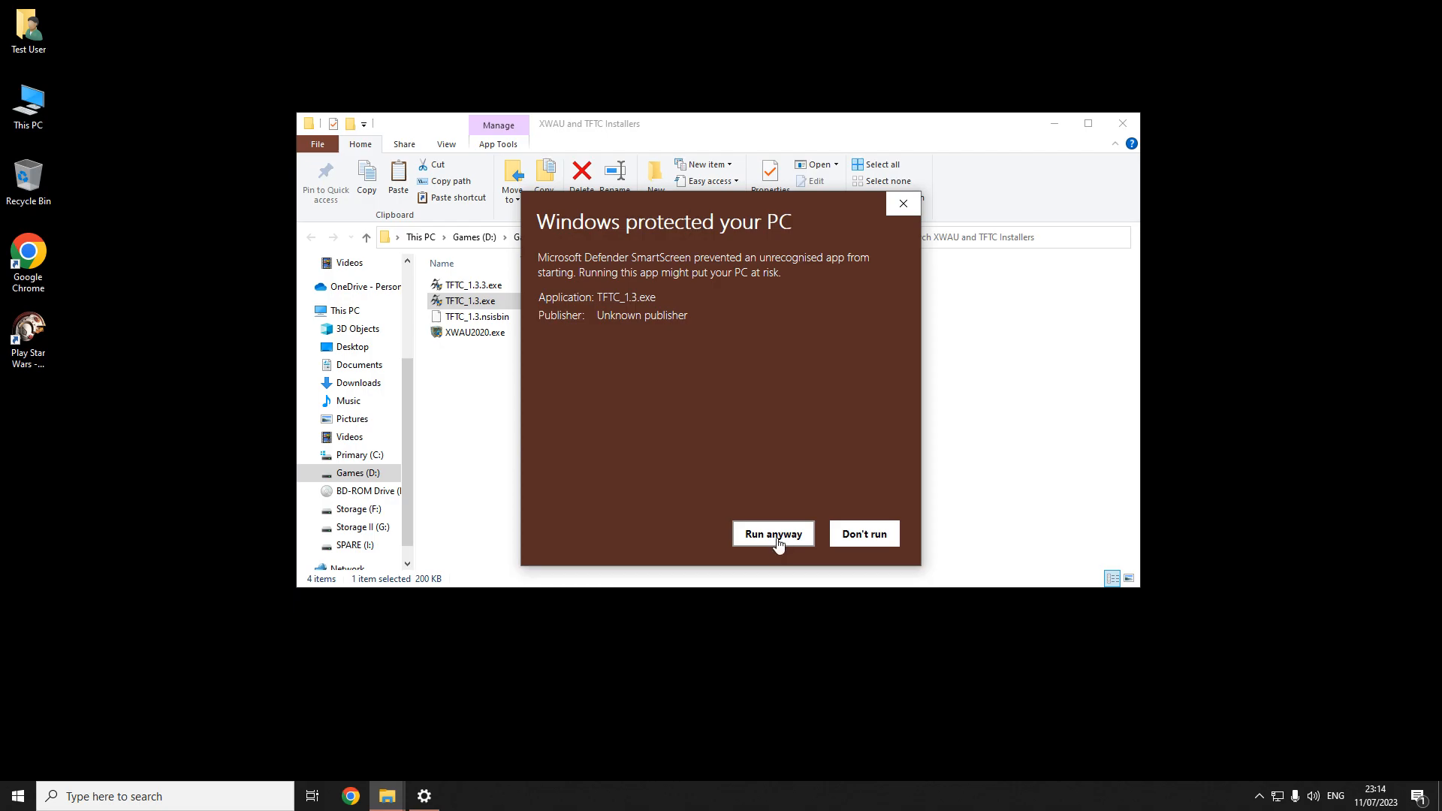
{"action": "left_click", "coordinate": [777, 540]}
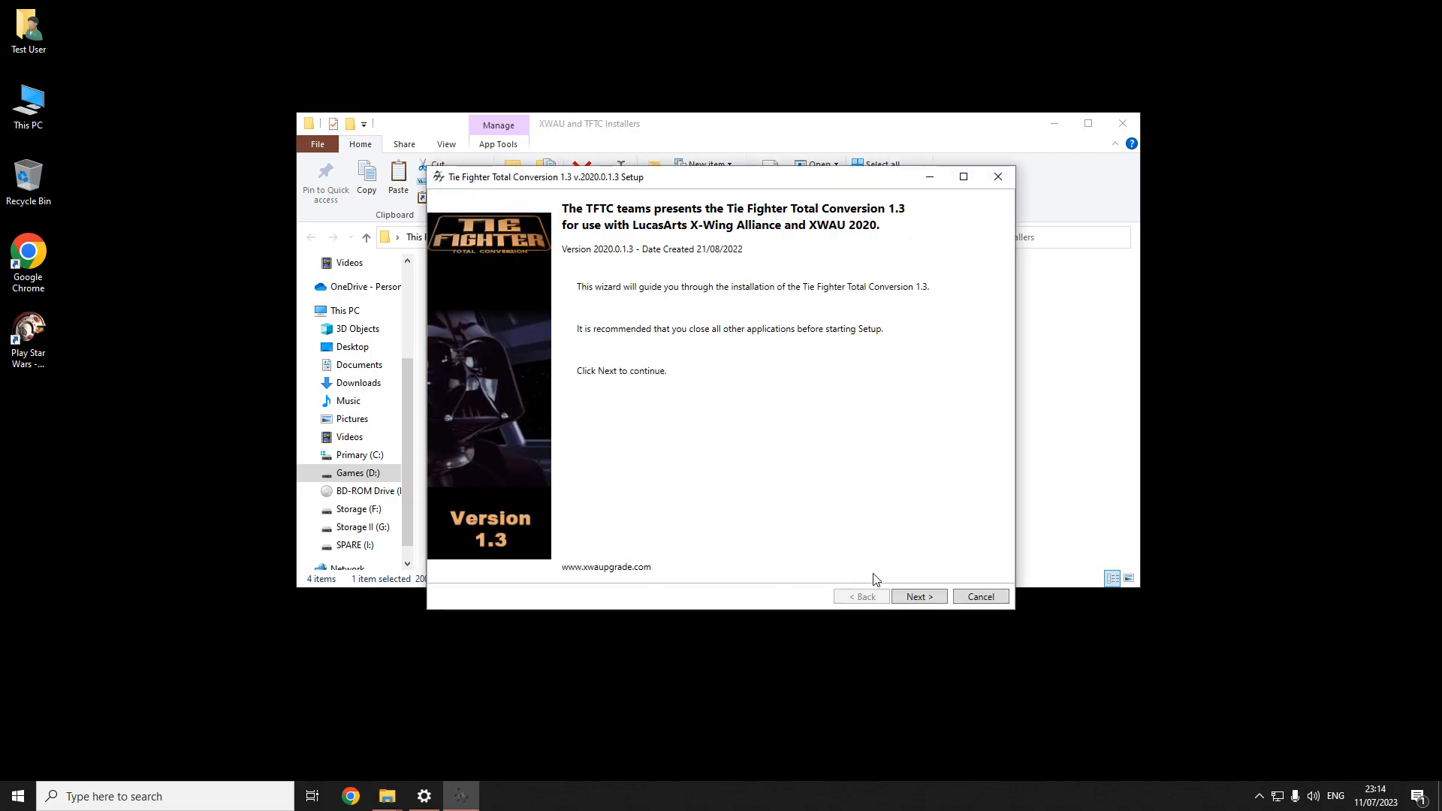
{"action": "left_click", "coordinate": [909, 597]}
{"action": "left_click", "coordinate": [843, 555]}
{"action": "left_click", "coordinate": [924, 597]}
{"action": "left_click_drag", "start_coordinate": [999, 282], "coordinate": [1000, 290]}
{"action": "left_click", "coordinate": [921, 598]}
{"action": "left_click_drag", "start_coordinate": [794, 335], "coordinate": [549, 332]}
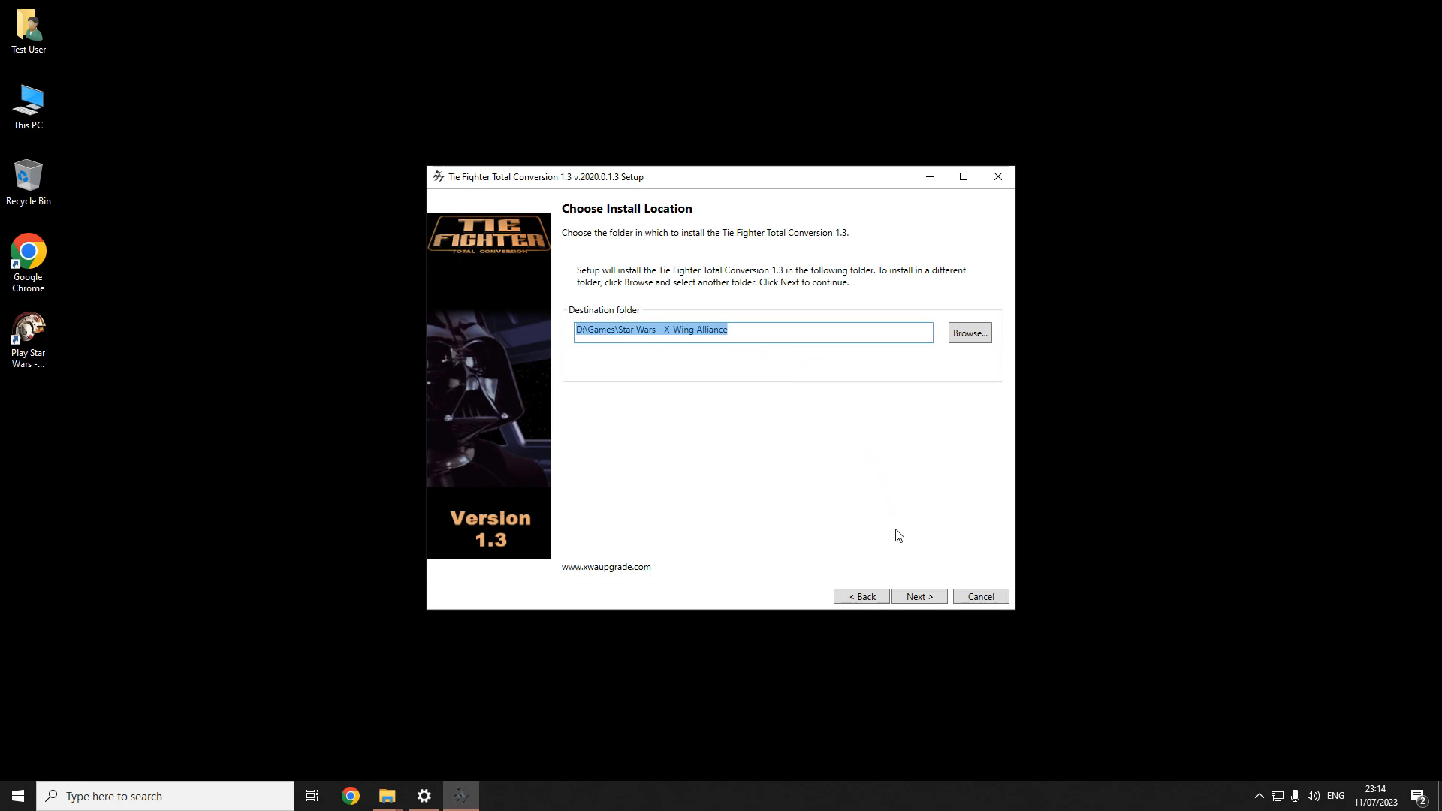
{"action": "left_click", "coordinate": [917, 599]}
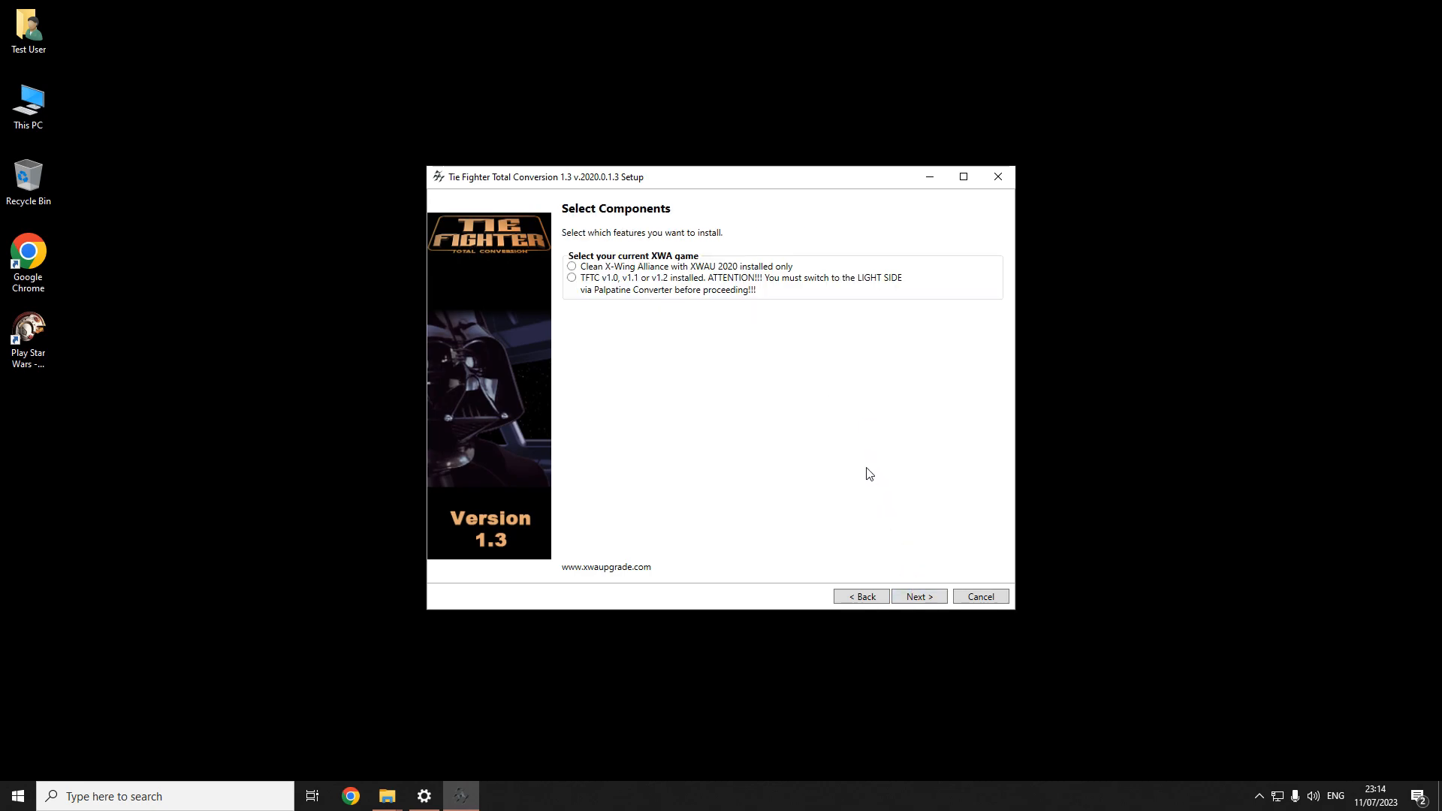
Step: Install TFTC 1.3 for a clean X-Wing Alliance with XWAU 2020 only, using the Remastered Soundtrack and Updated Tutorial Missions
{"action": "left_click", "coordinate": [773, 268]}
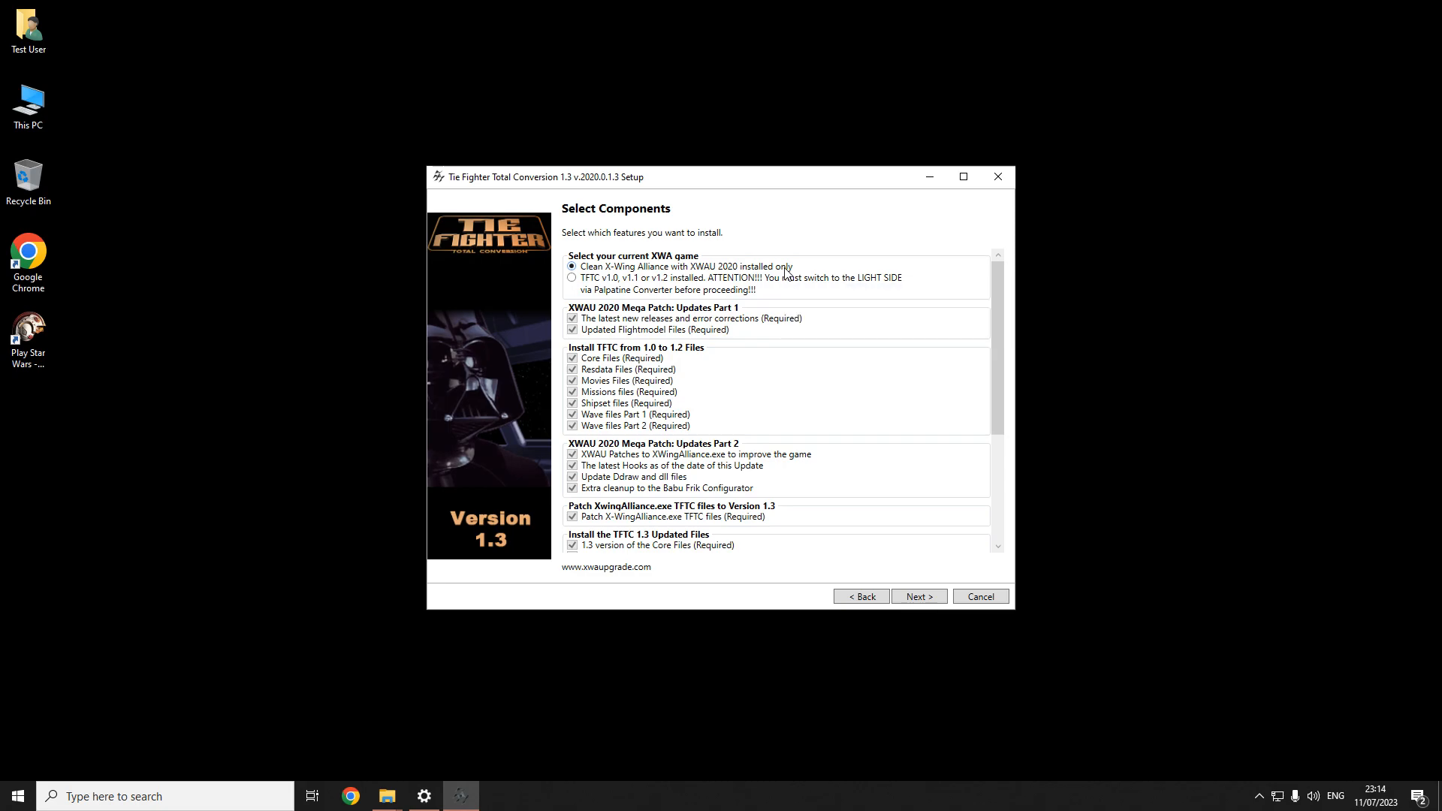
{"action": "scroll", "coordinate": [786, 272], "scroll_direction": "down", "scroll_amount": 5}
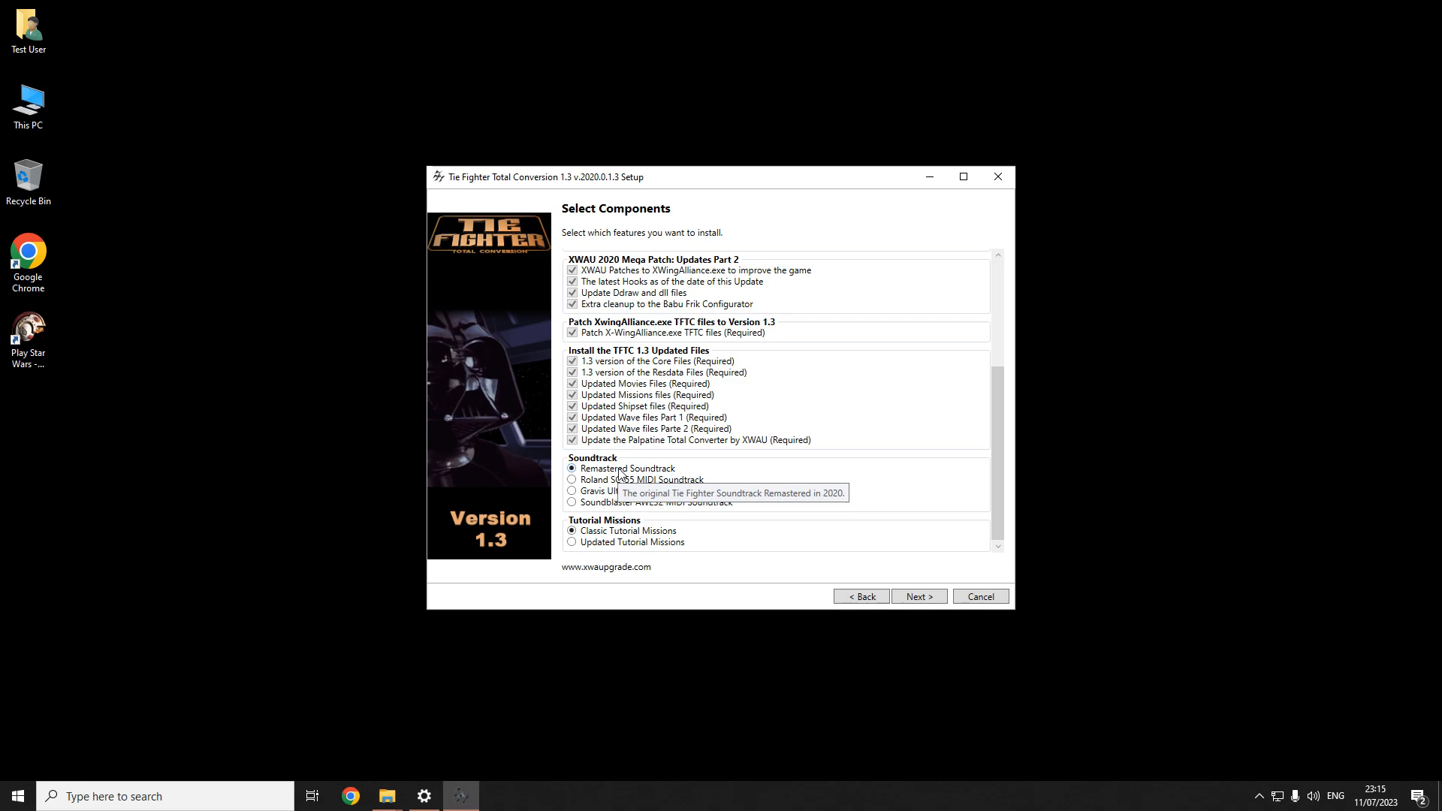
{"action": "mouse_move", "coordinate": [621, 493]}
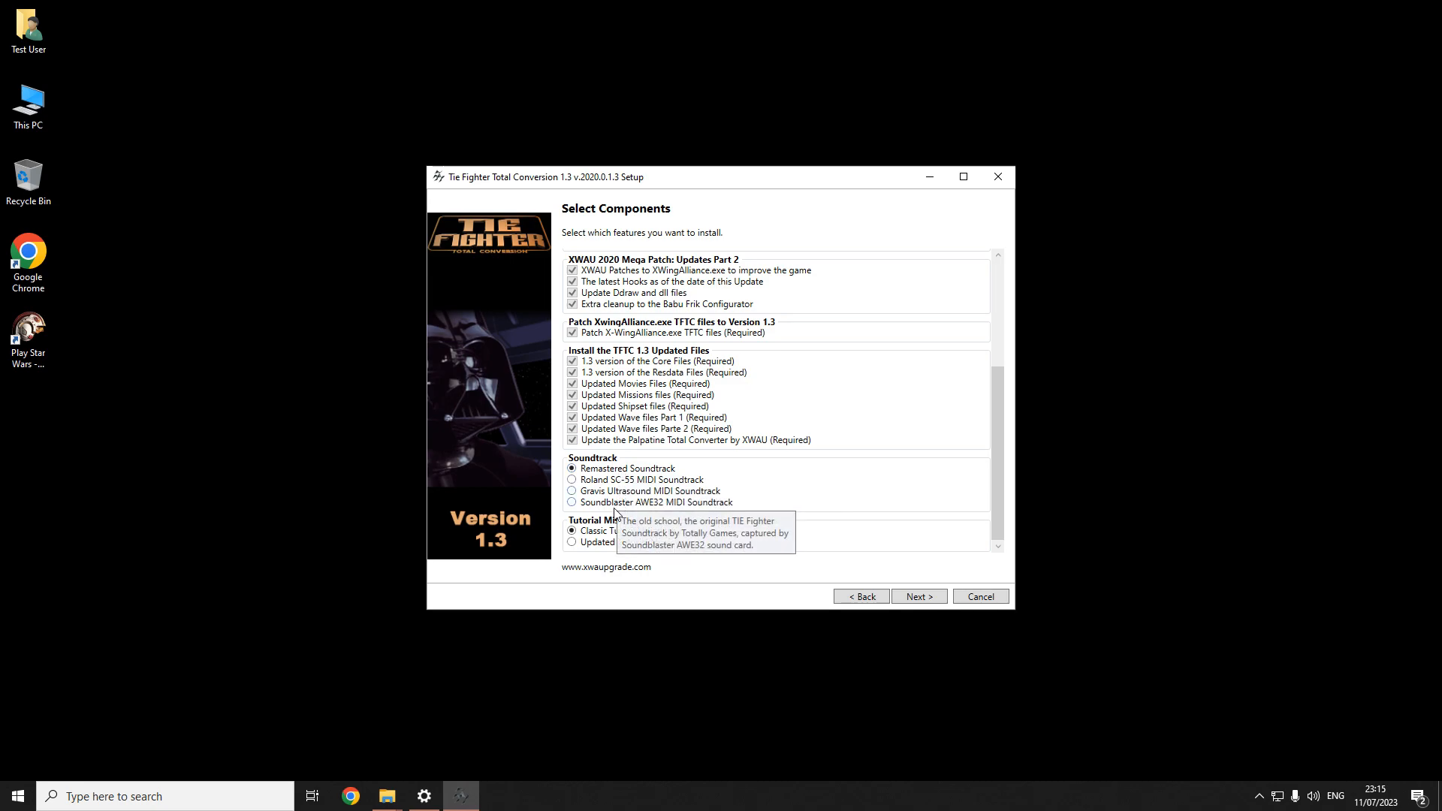
{"action": "mouse_move", "coordinate": [621, 535]}
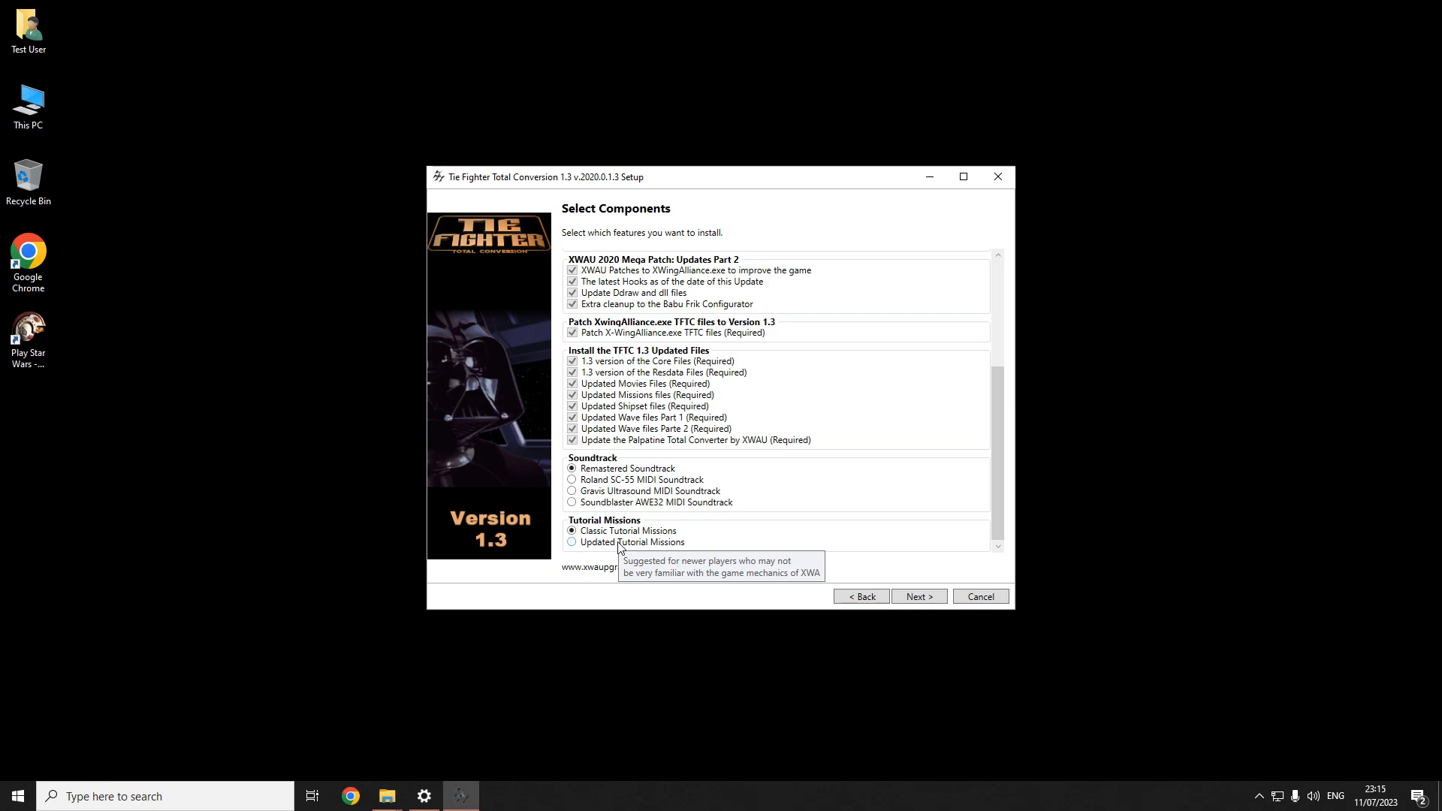
{"action": "left_click", "coordinate": [619, 543]}
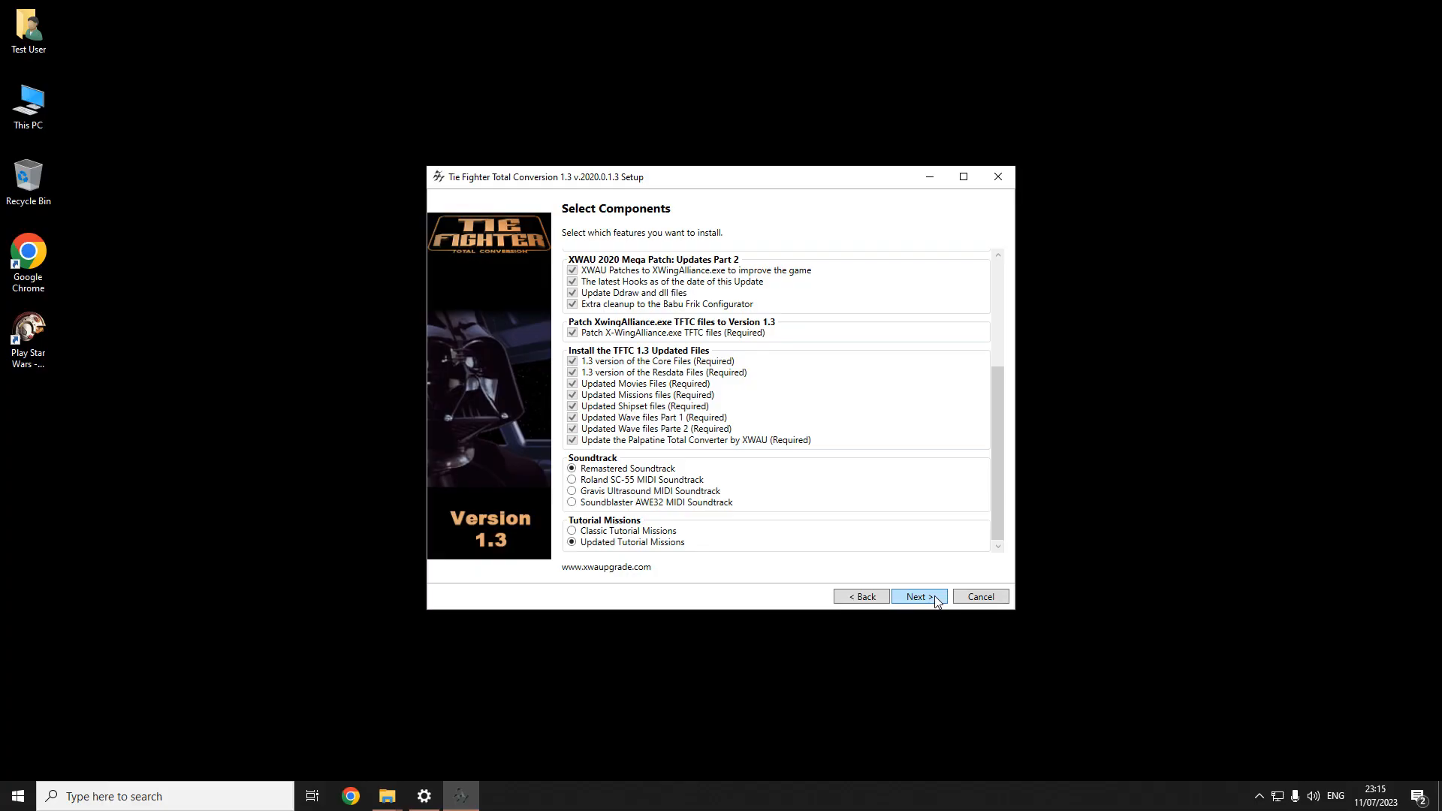
{"action": "left_click", "coordinate": [919, 597]}
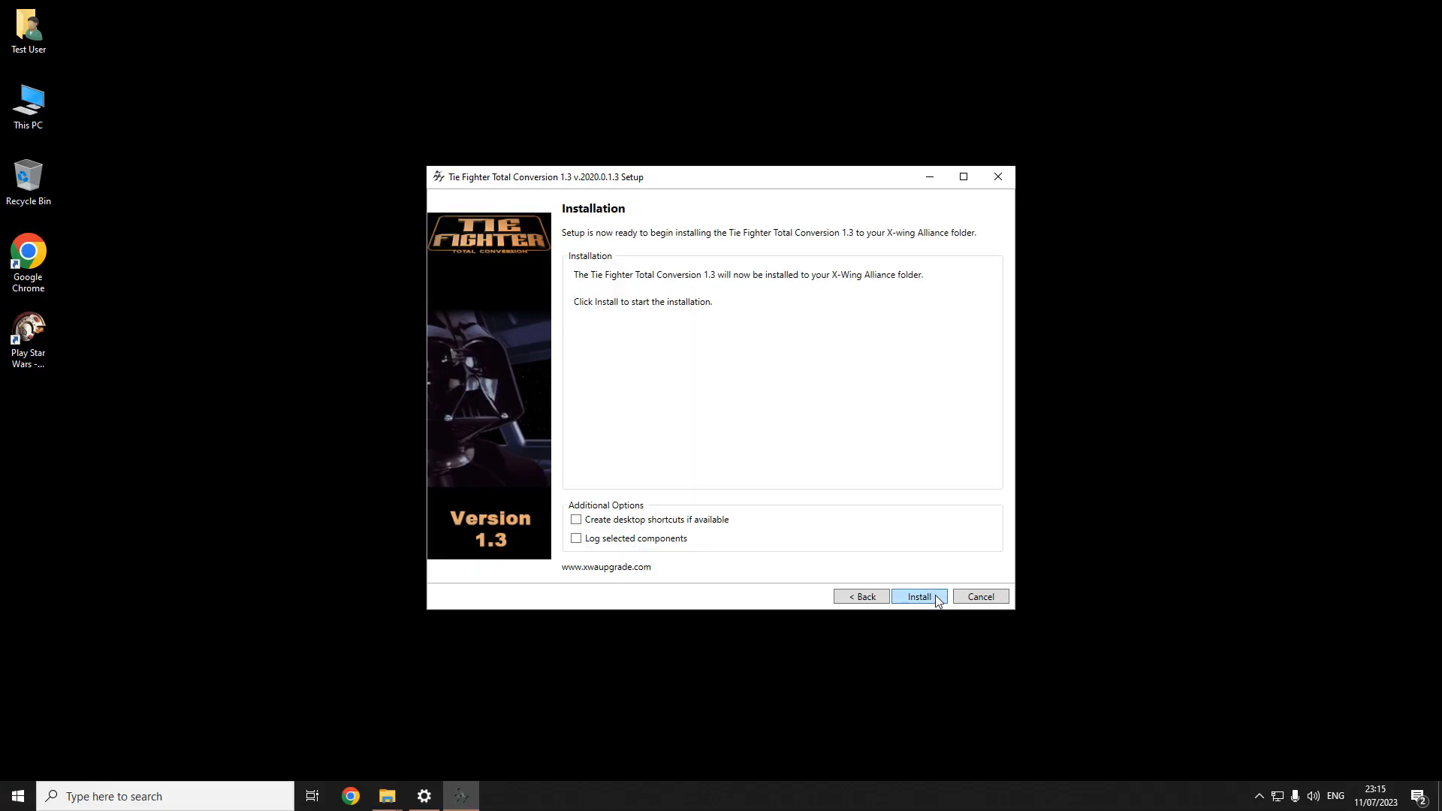
{"action": "left_click", "coordinate": [938, 597]}
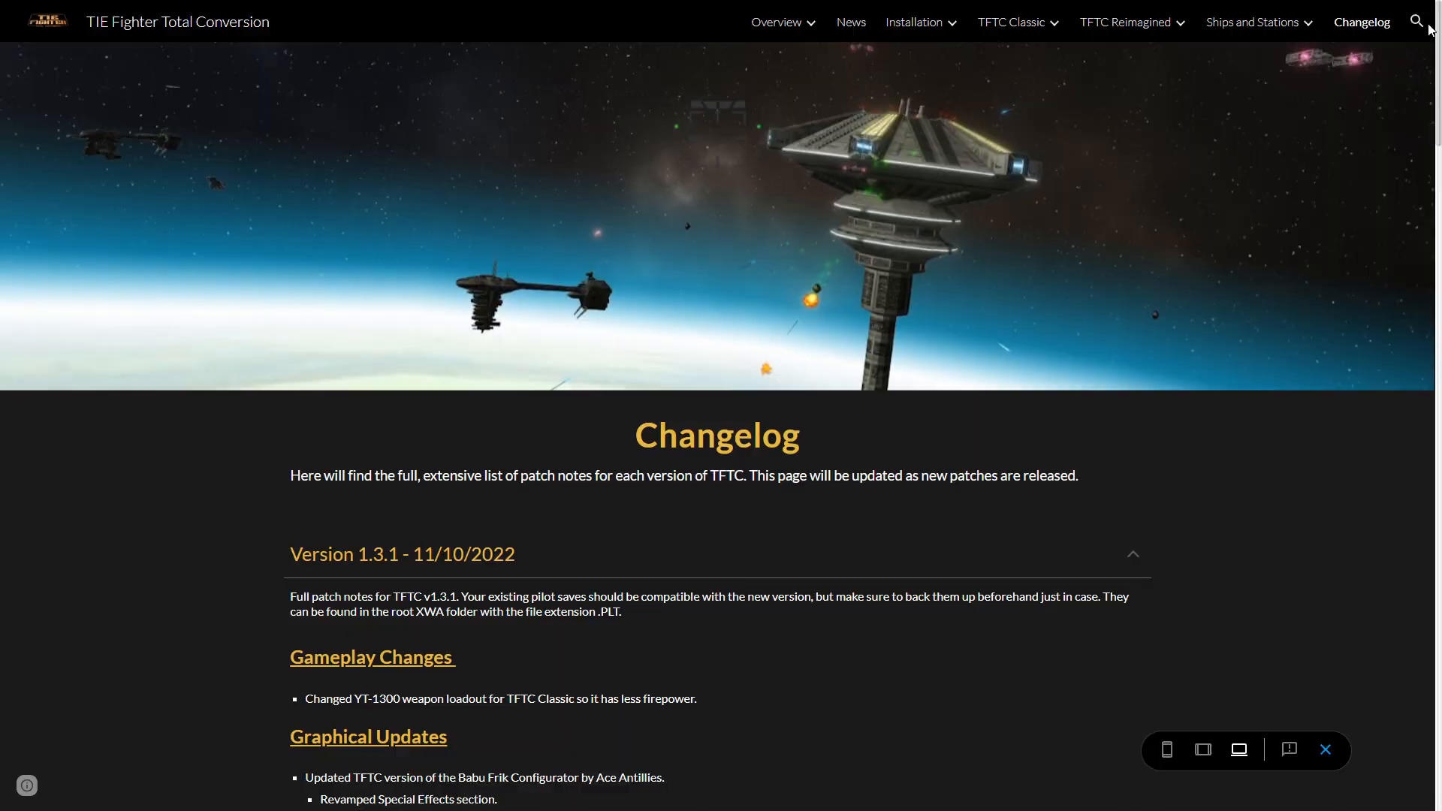
Step: Read through the version 1.3.1 patch notes on the TIE Fighter Total Conversion website's changelog
{"action": "scroll", "coordinate": [1439, 45], "scroll_direction": "down", "scroll_amount": 2}
{"action": "scroll", "coordinate": [1438, 45], "scroll_direction": "down", "scroll_amount": 4}
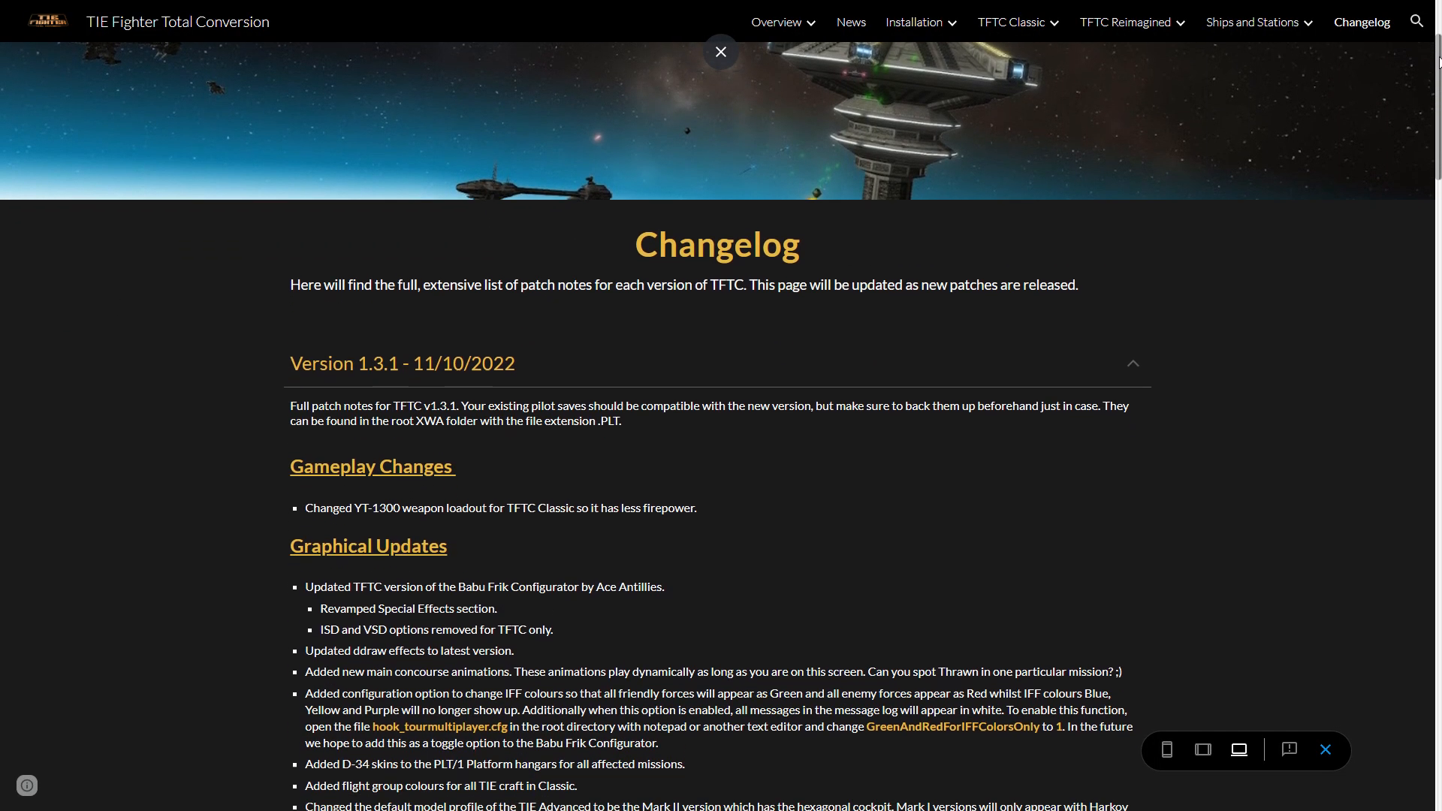
{"action": "scroll", "coordinate": [1429, 181], "scroll_direction": "down", "scroll_amount": 5}
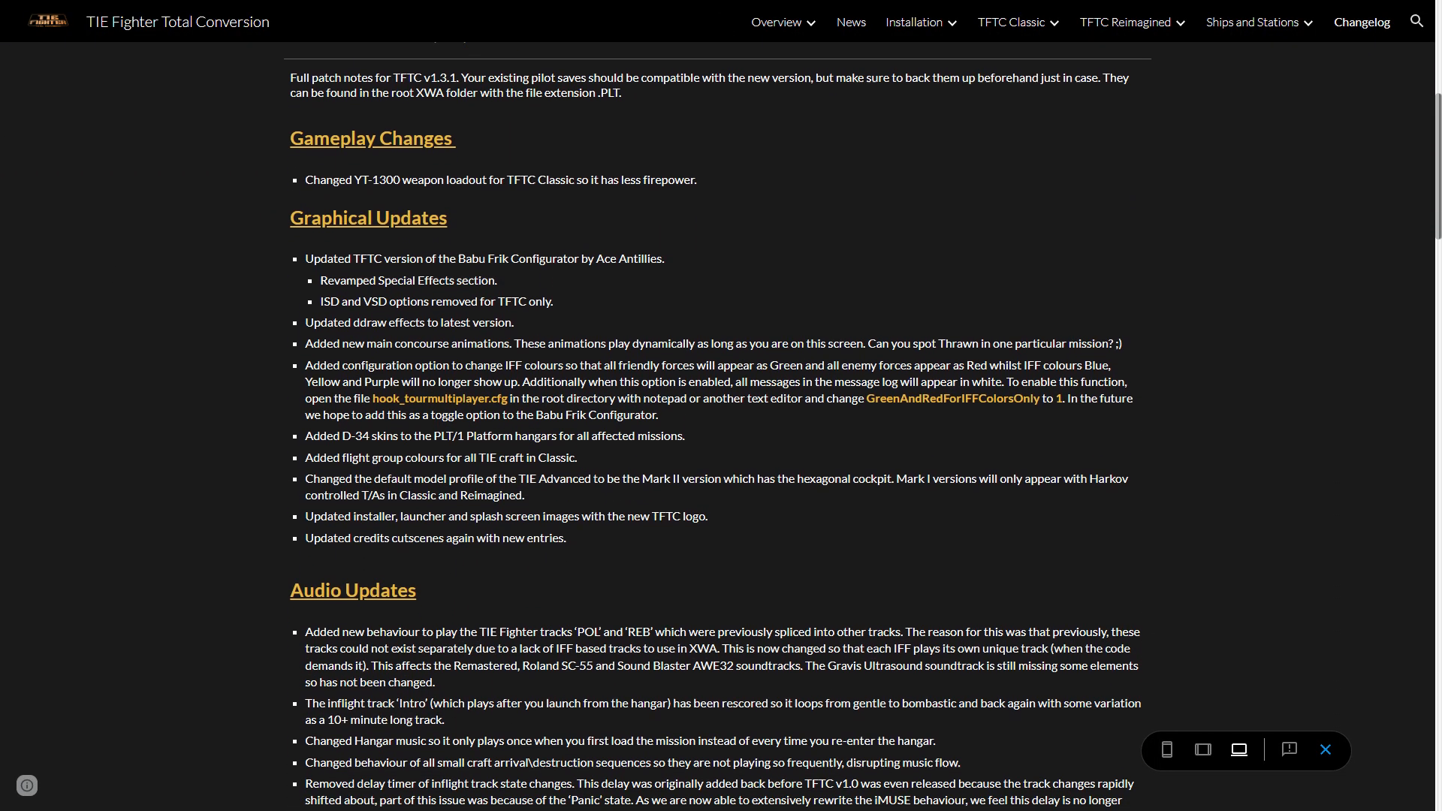
{"action": "left_click_drag", "start_coordinate": [1428, 181], "coordinate": [1440, 481]}
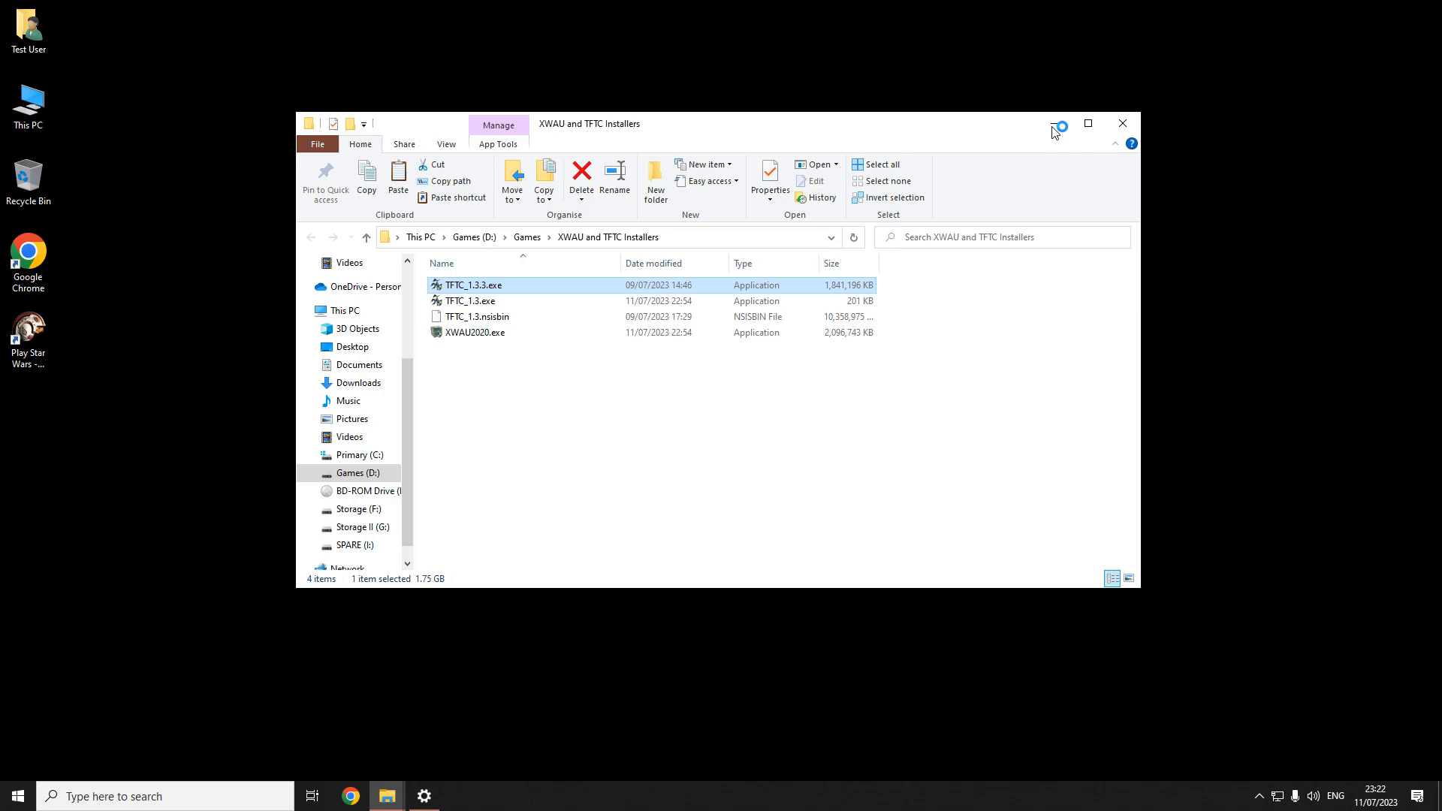
Step: Go through the TFTC 1.3.3 setup, accept the license and keep D:\Games\Star Wars - X-Wing Alliance as the destination
{"action": "left_click", "coordinate": [1054, 126]}
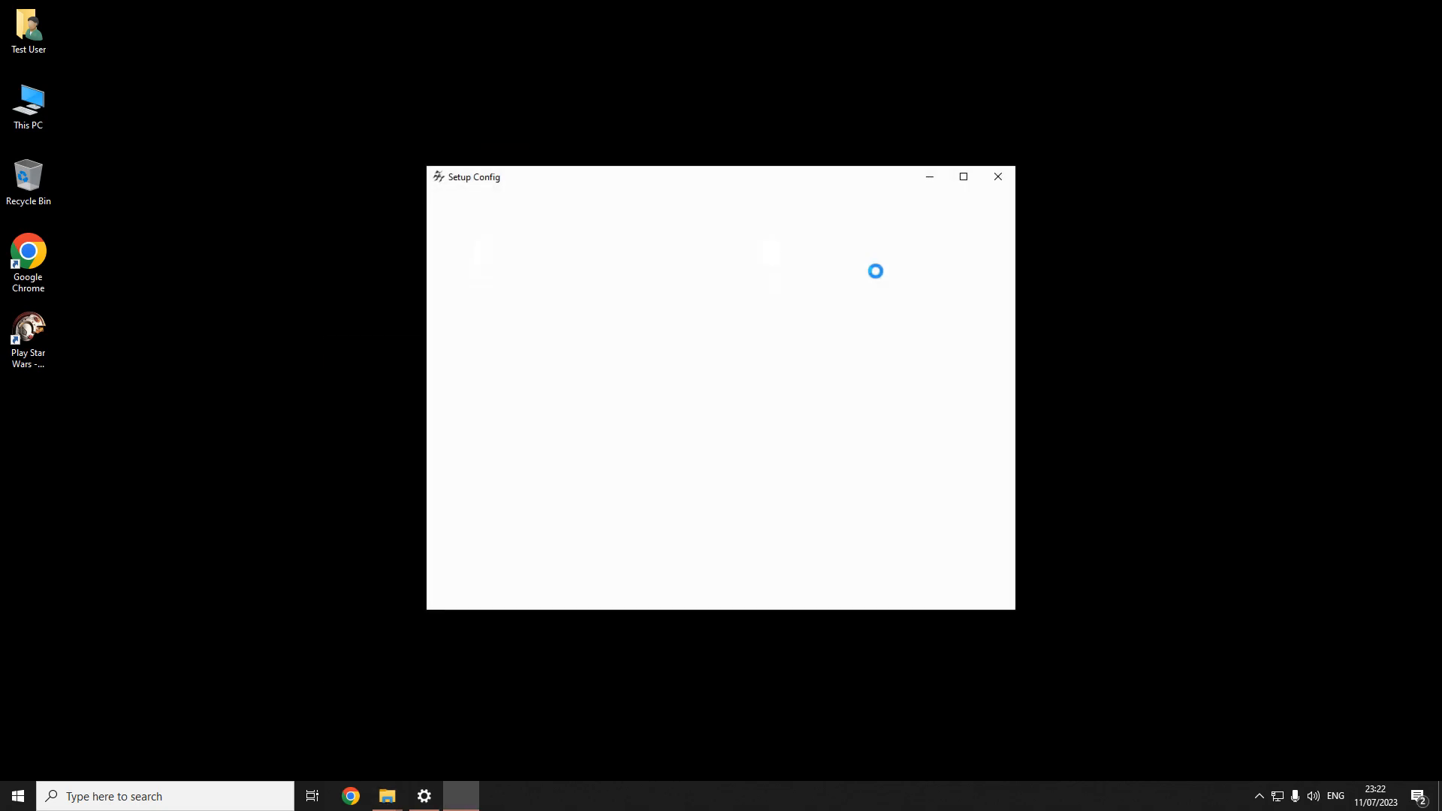
{"action": "left_click", "coordinate": [918, 598]}
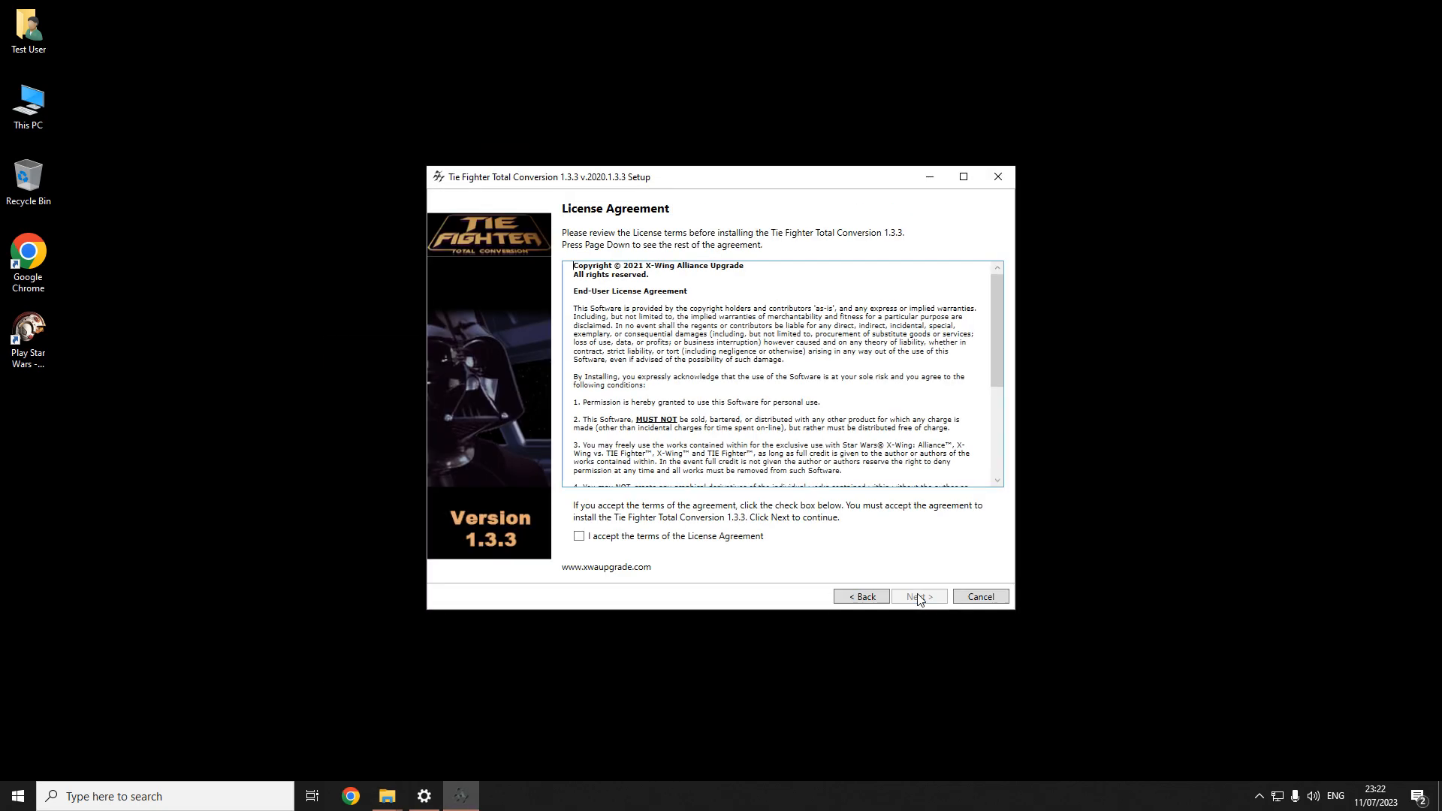
{"action": "left_click", "coordinate": [730, 540]}
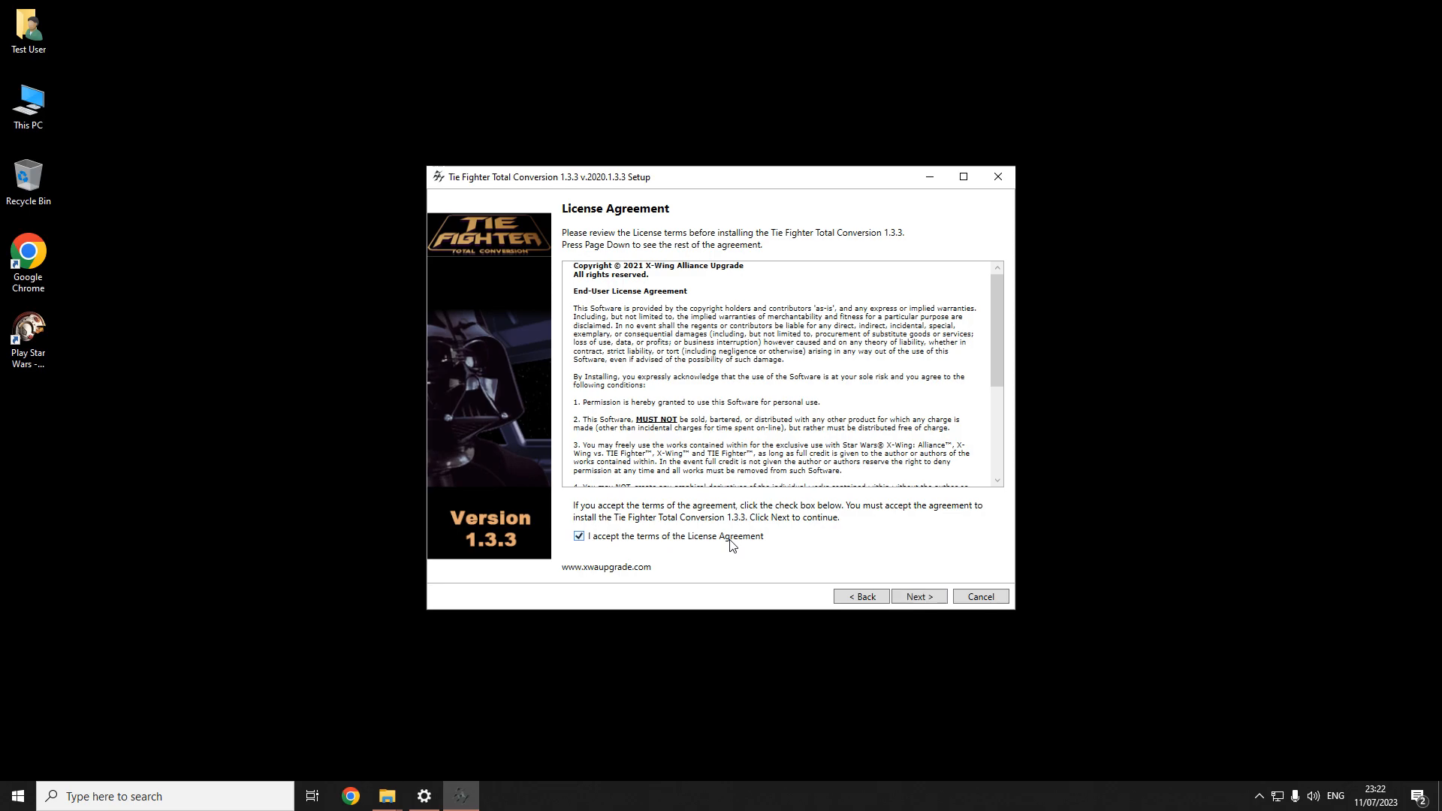
{"action": "left_click", "coordinate": [910, 597]}
{"action": "left_click_drag", "start_coordinate": [994, 304], "coordinate": [996, 548]}
{"action": "left_click", "coordinate": [914, 599]}
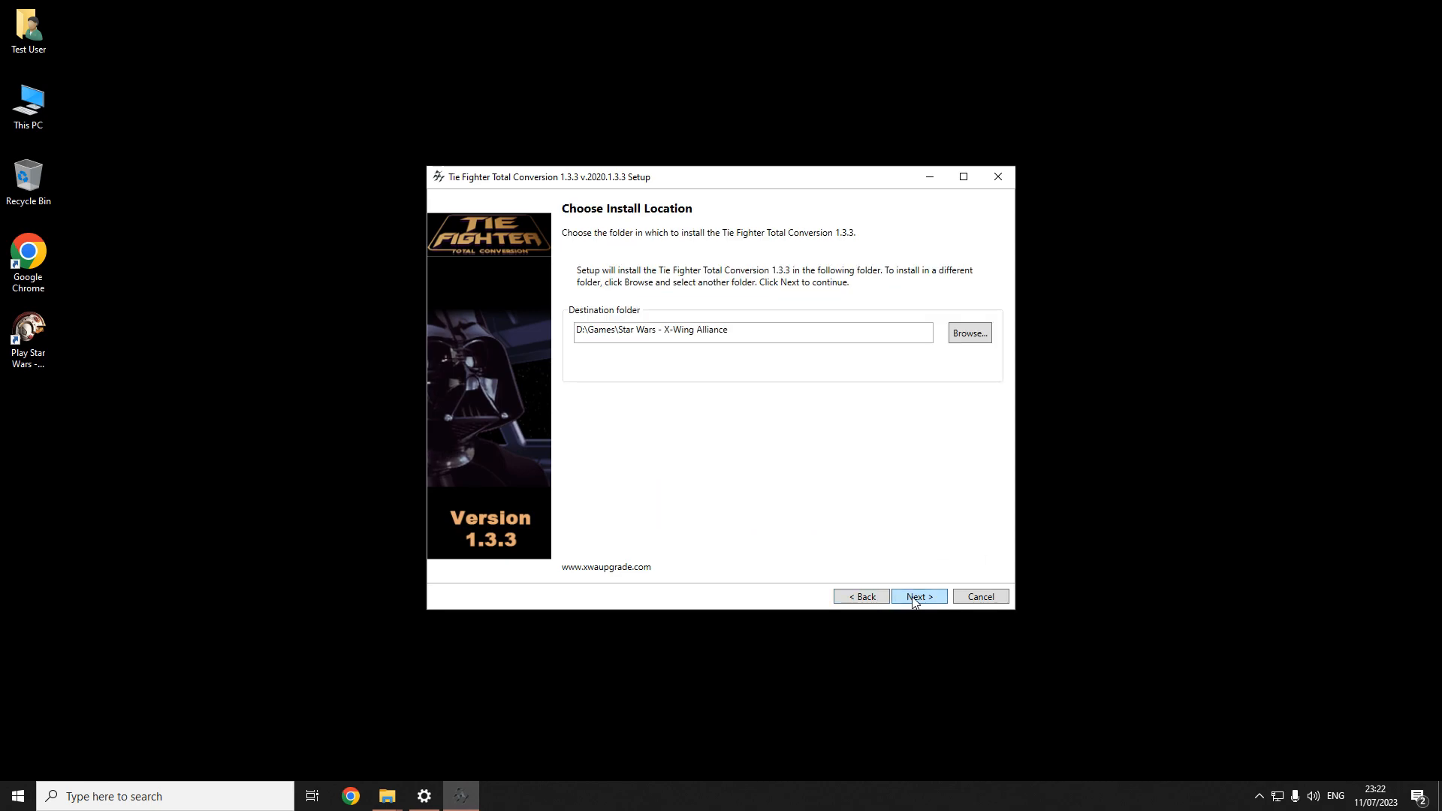
{"action": "left_click_drag", "start_coordinate": [767, 331], "coordinate": [574, 335]}
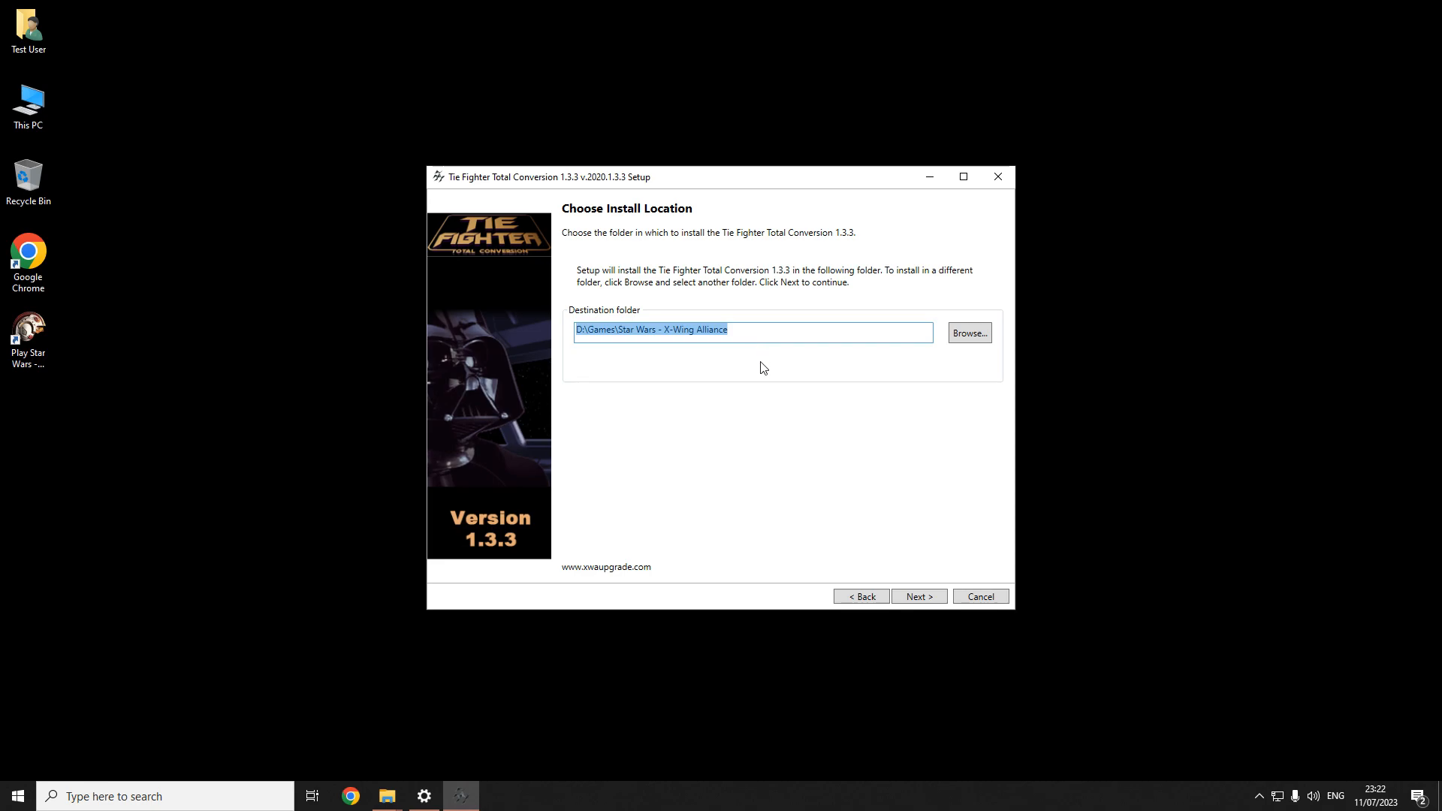
{"action": "left_click", "coordinate": [917, 598]}
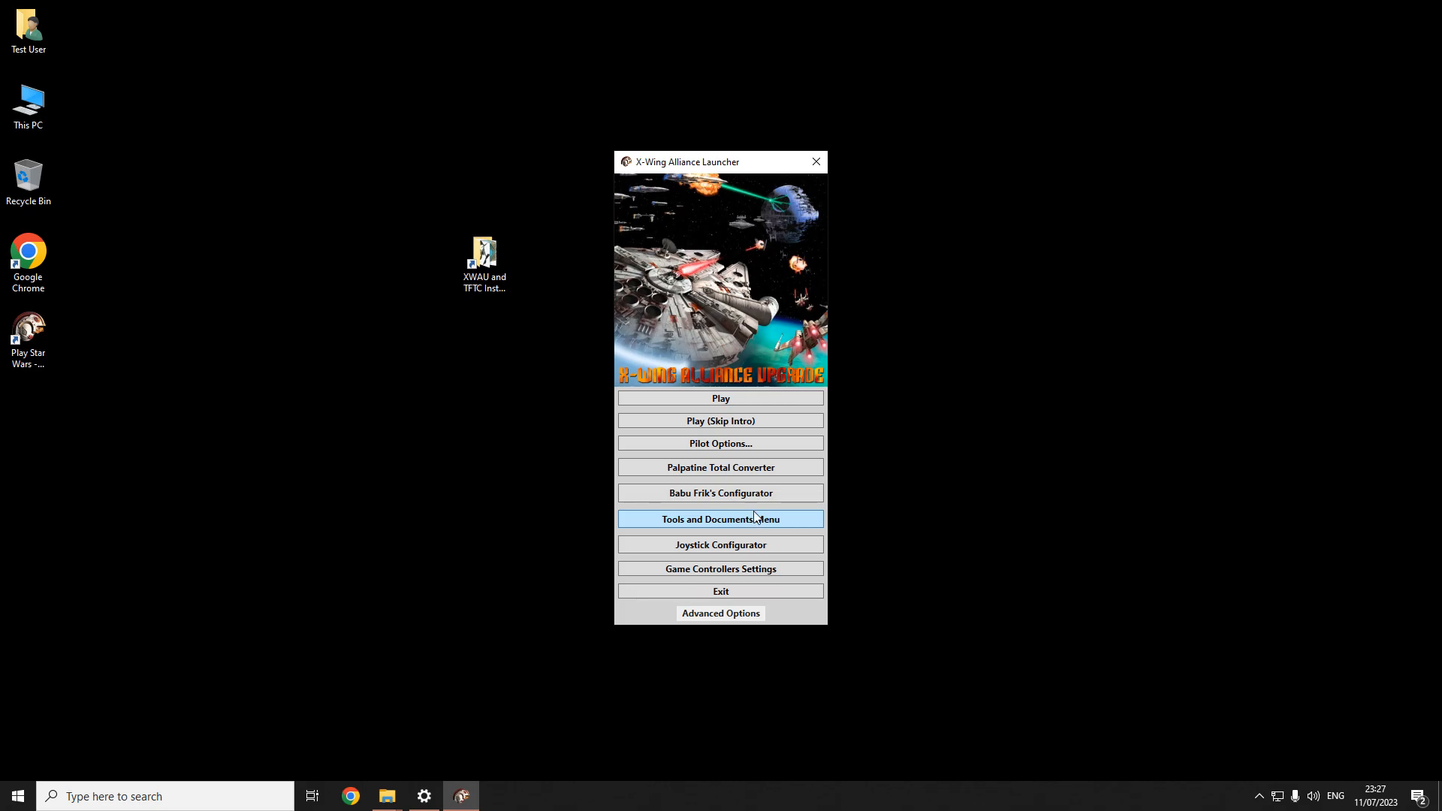
Step: Load the TFTC Classic total conversion into X-Wing Alliance with Palpatine Total Converter, keeping the log of selected components
{"action": "left_click", "coordinate": [747, 470]}
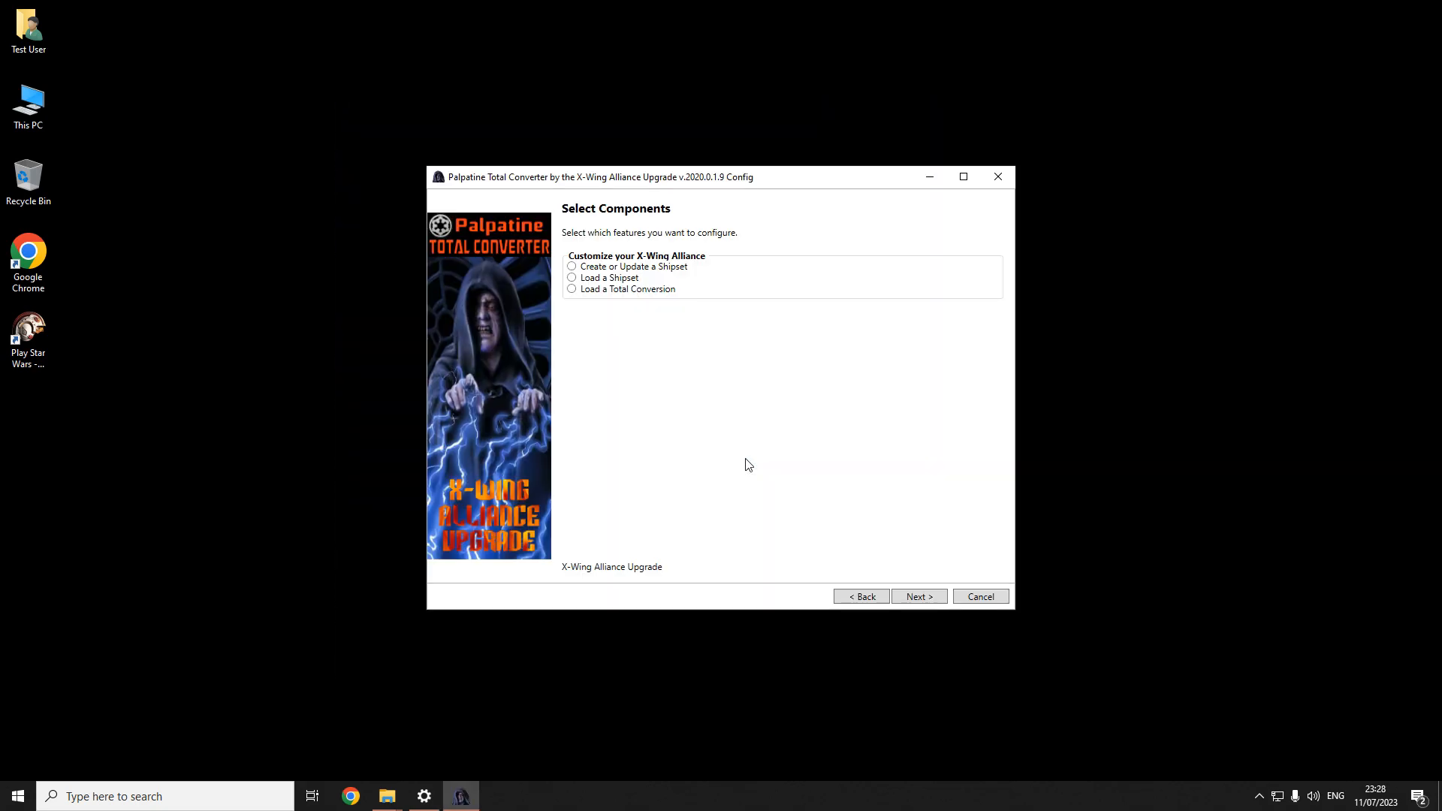
{"action": "left_click", "coordinate": [656, 295]}
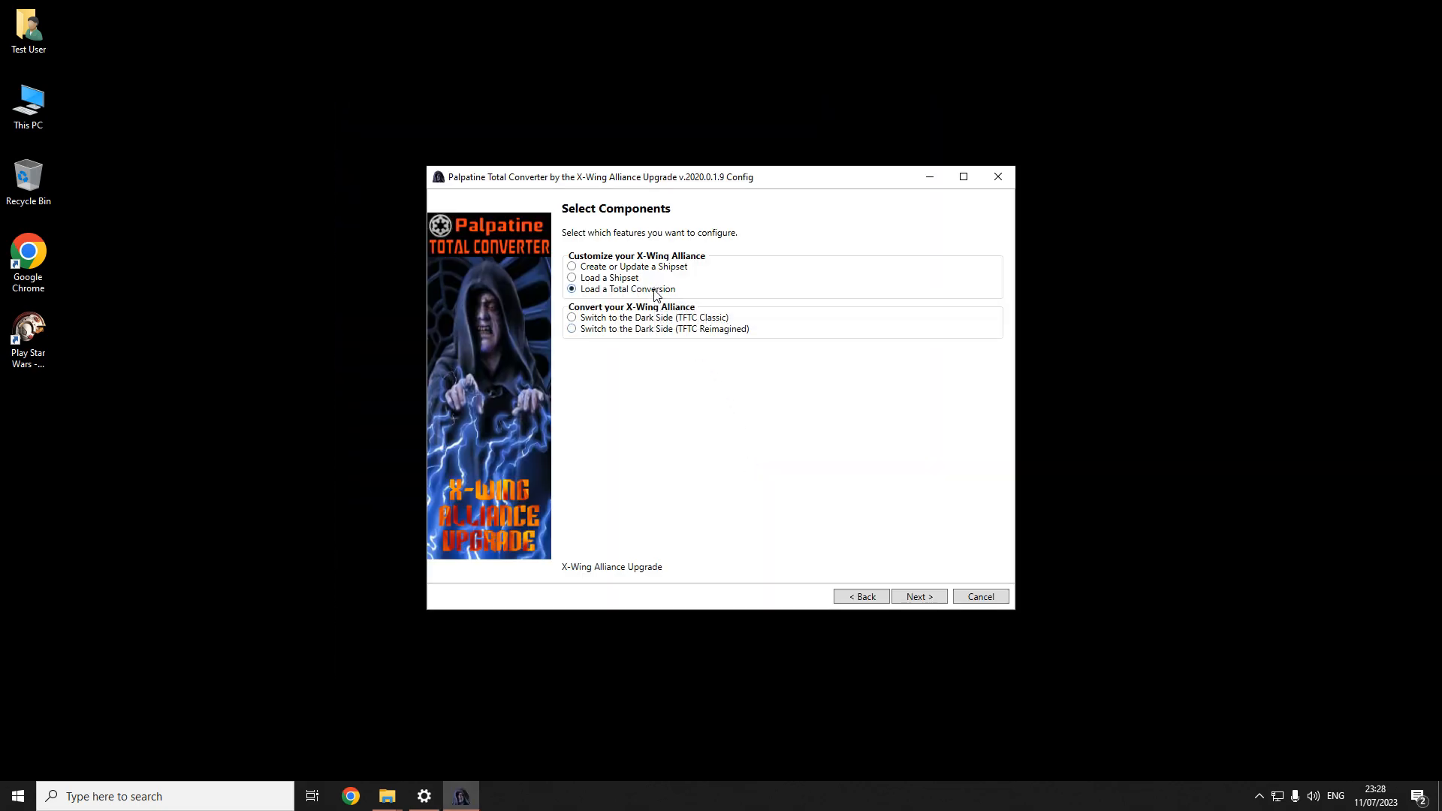
{"action": "left_click", "coordinate": [720, 321]}
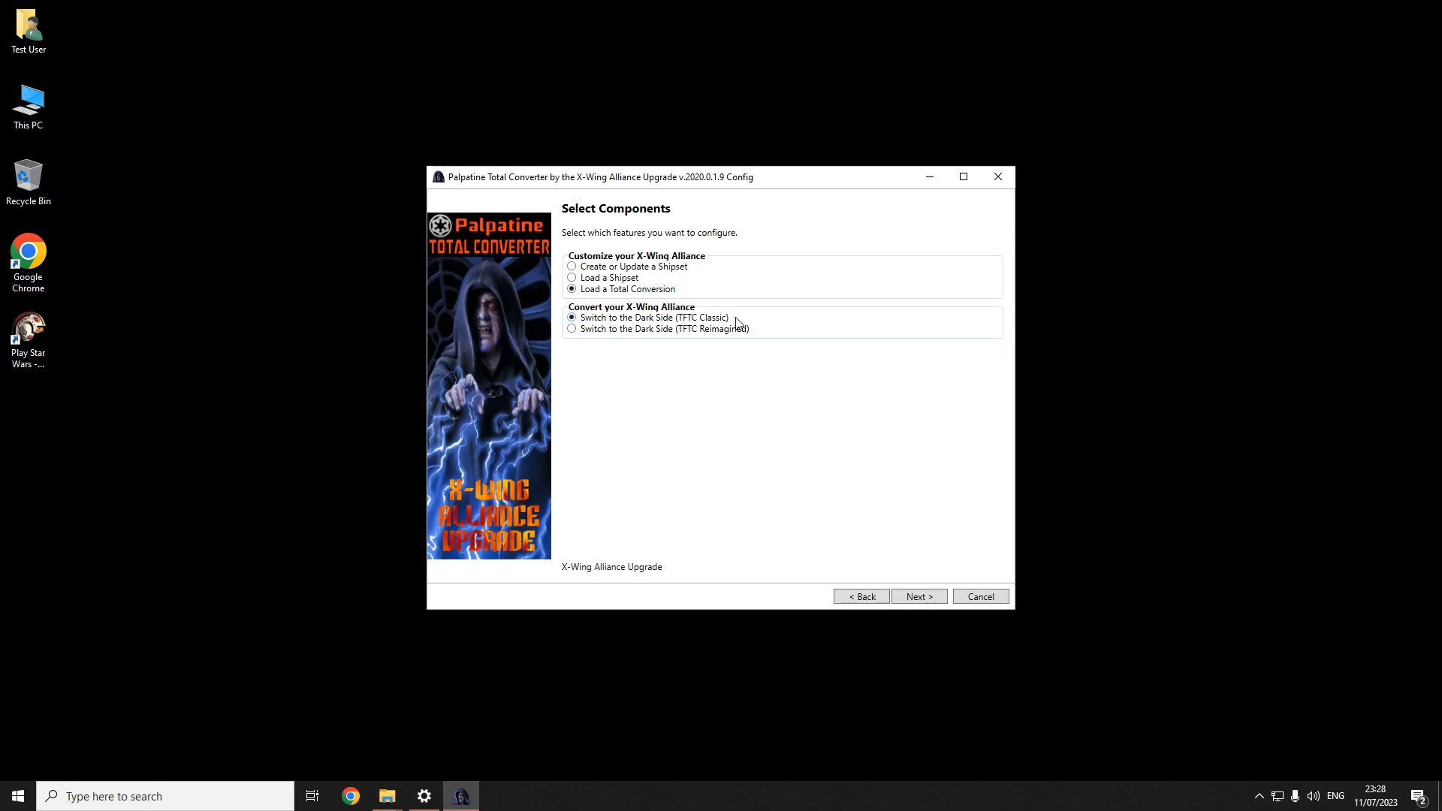
{"action": "left_click", "coordinate": [741, 329]}
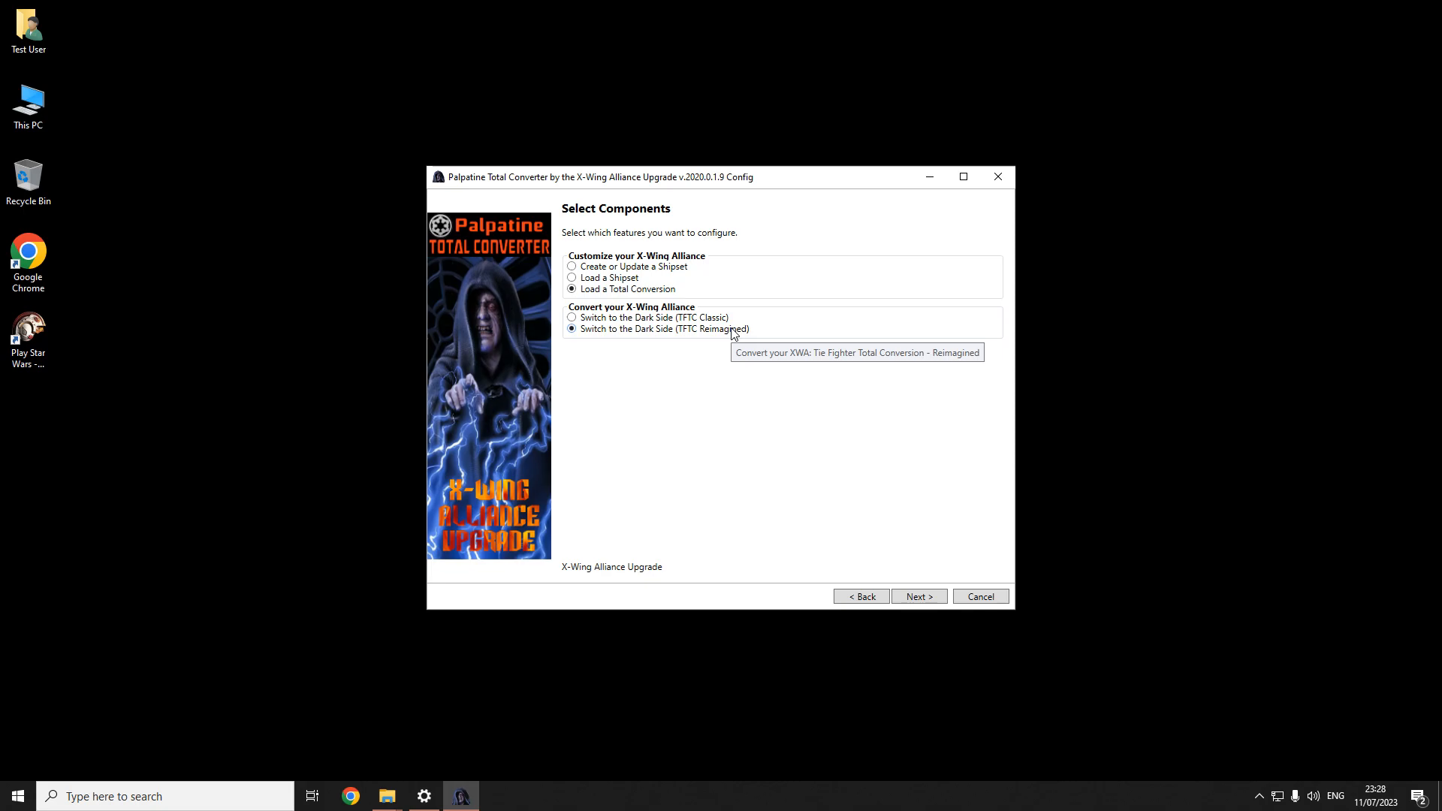
{"action": "left_click", "coordinate": [714, 320]}
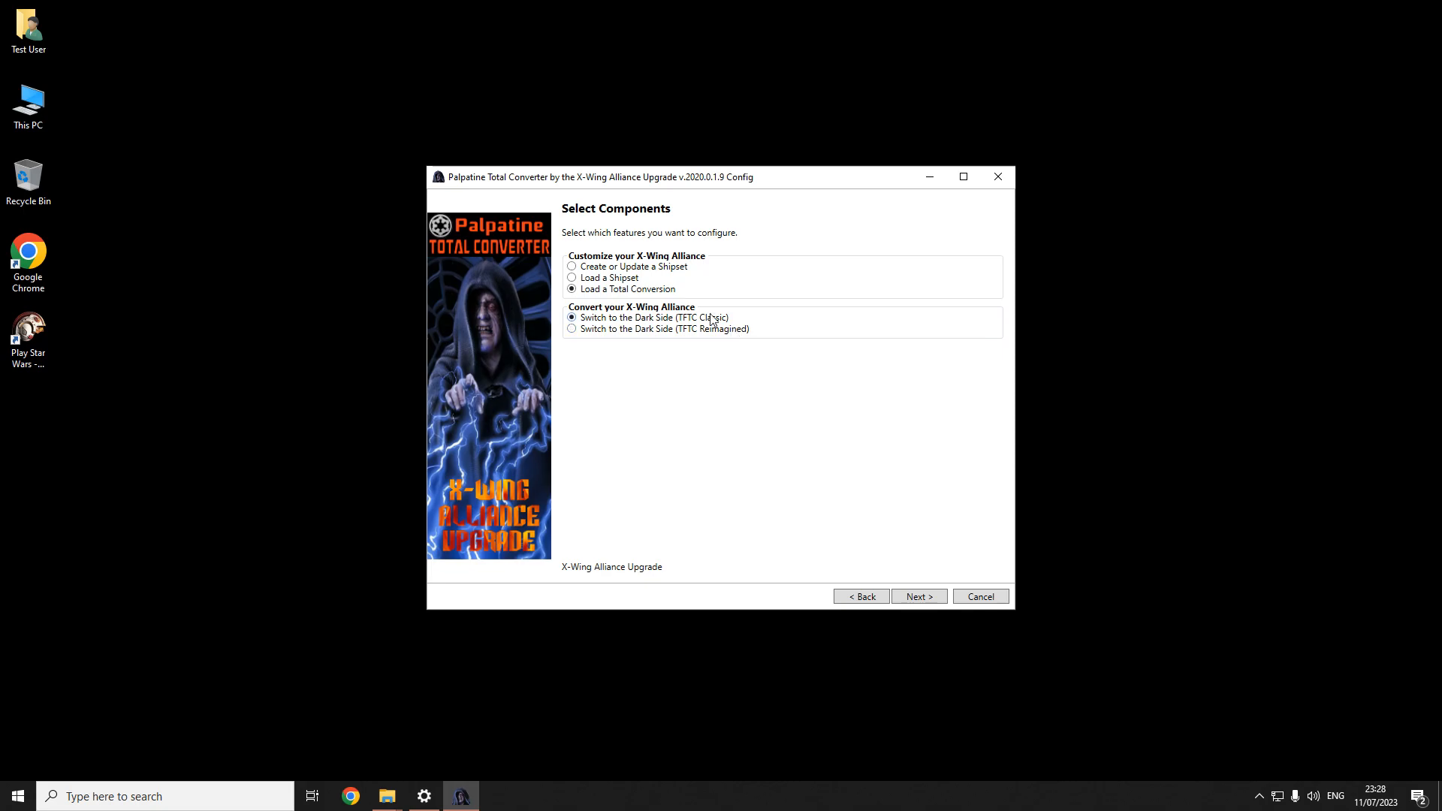
{"action": "left_click", "coordinate": [927, 598]}
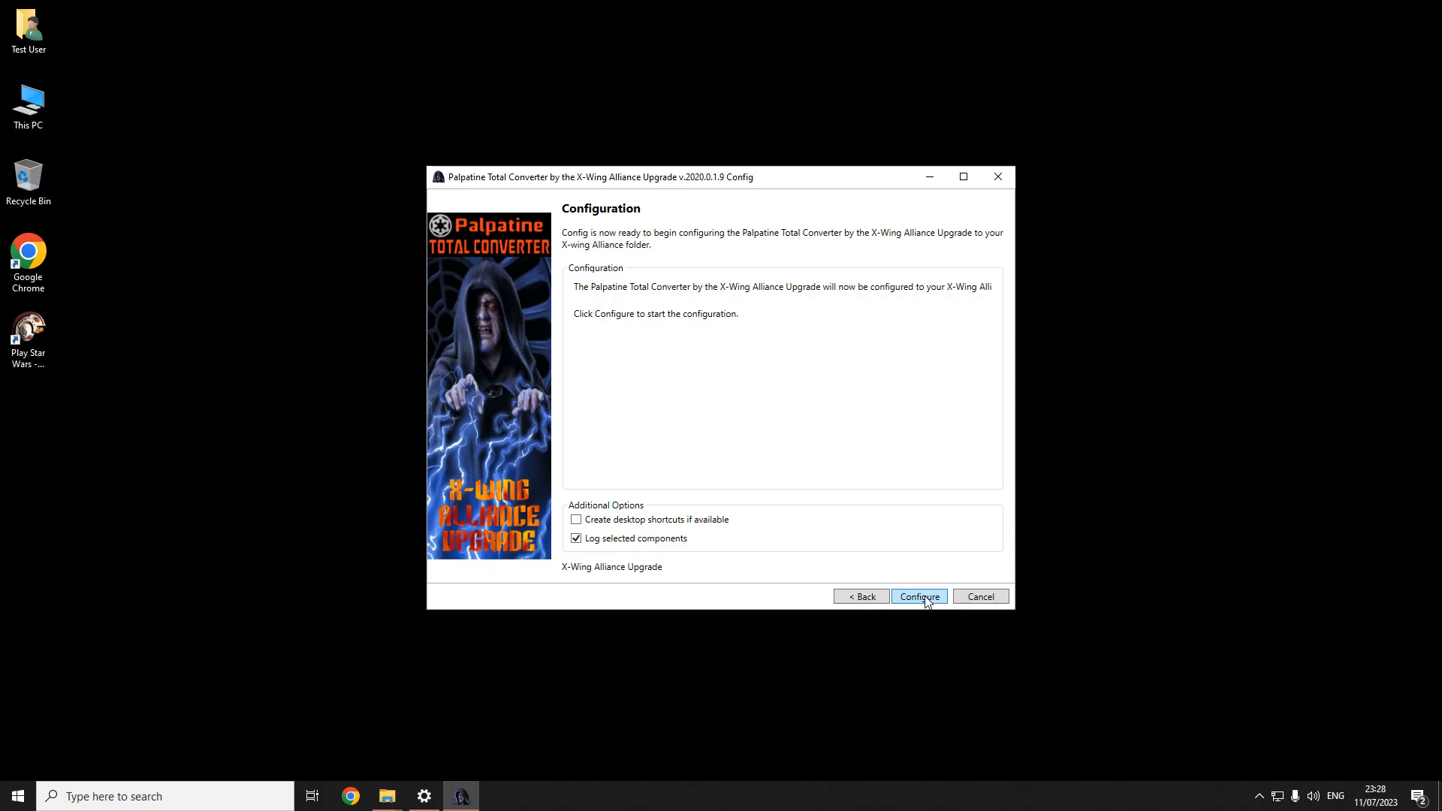
{"action": "left_click", "coordinate": [925, 598]}
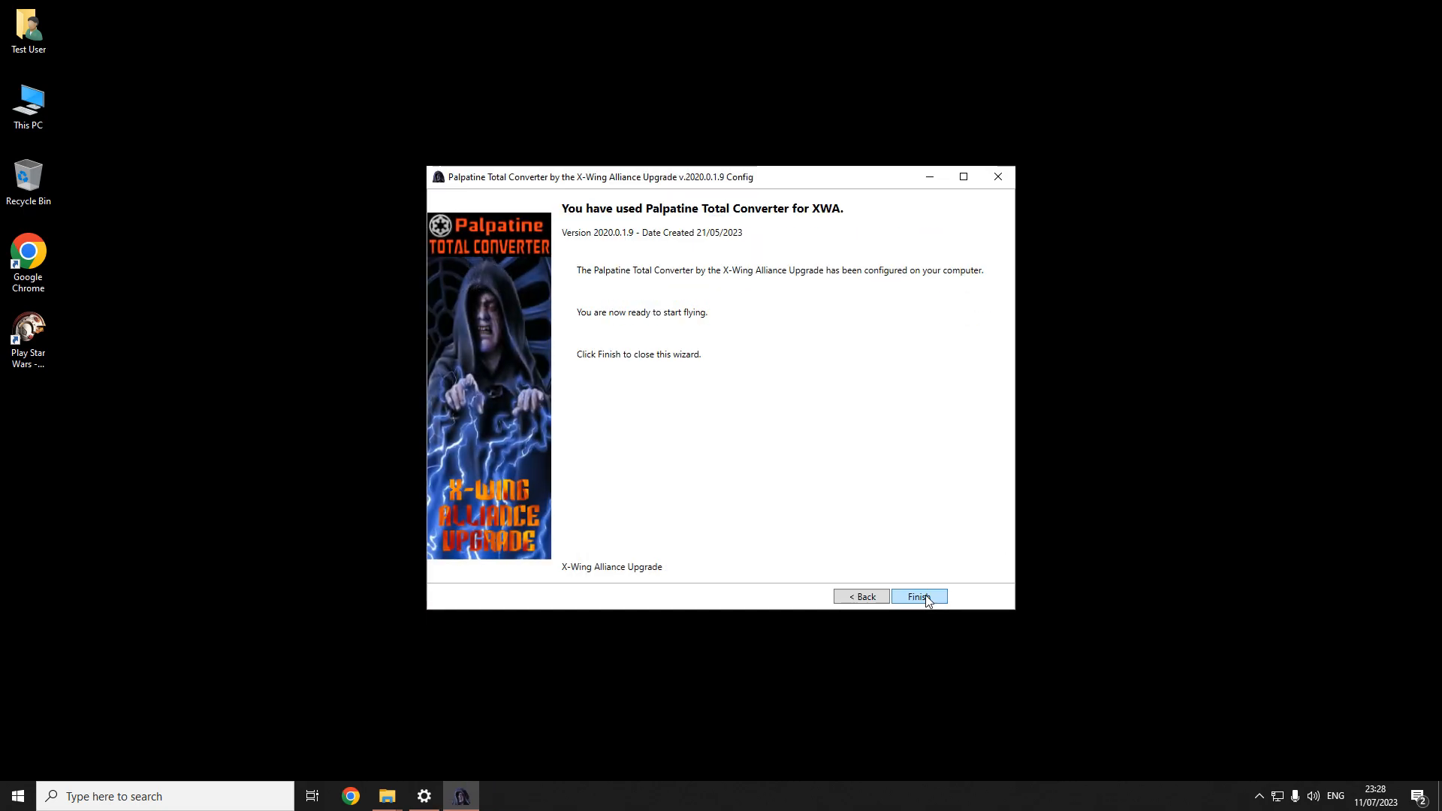
{"action": "left_click", "coordinate": [925, 597]}
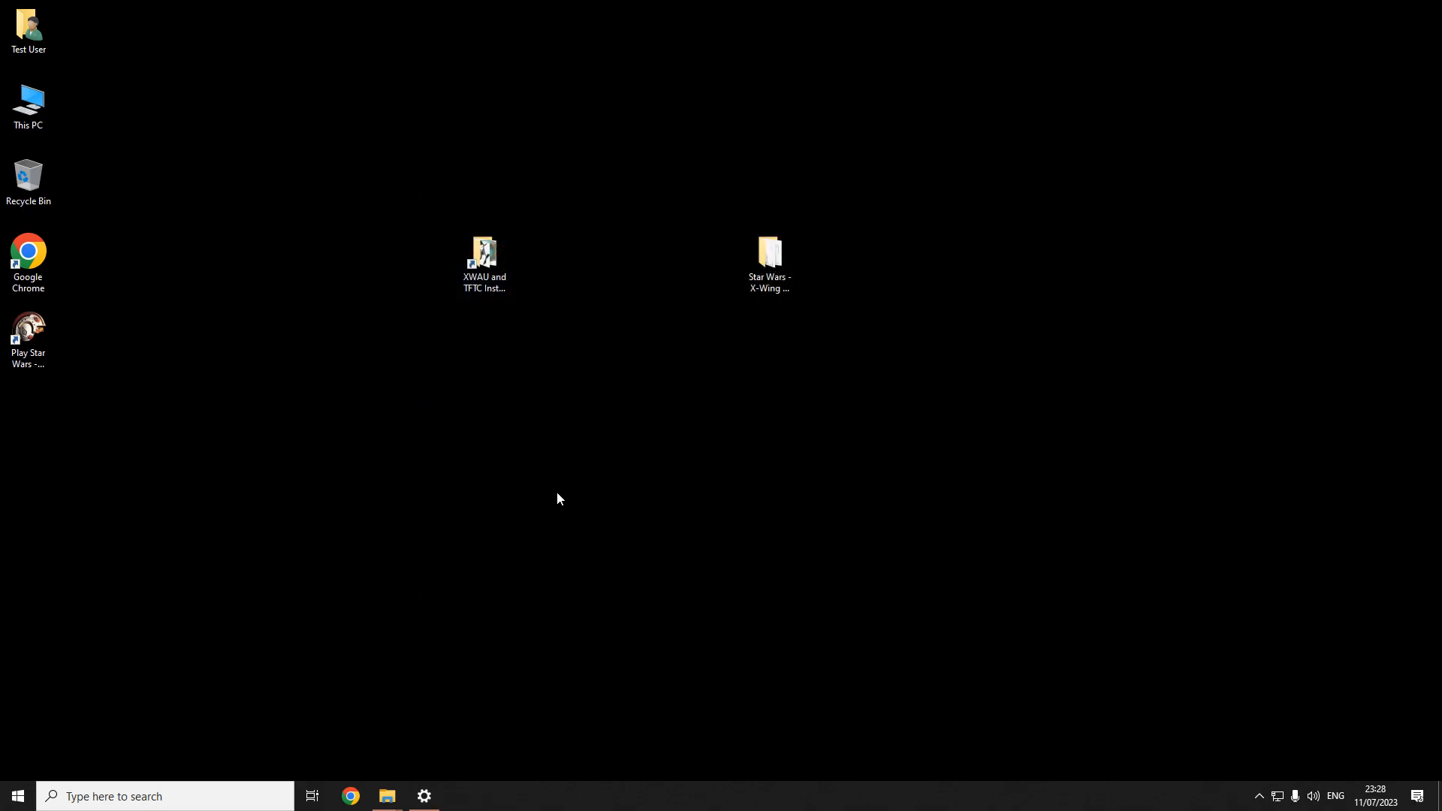
Step: Reopen the X-Wing Alliance launcher and convert TFTC back to XWAU 2020 by restoring the Light Side in Palpatine Total Converter
{"action": "double_click", "coordinate": [39, 356]}
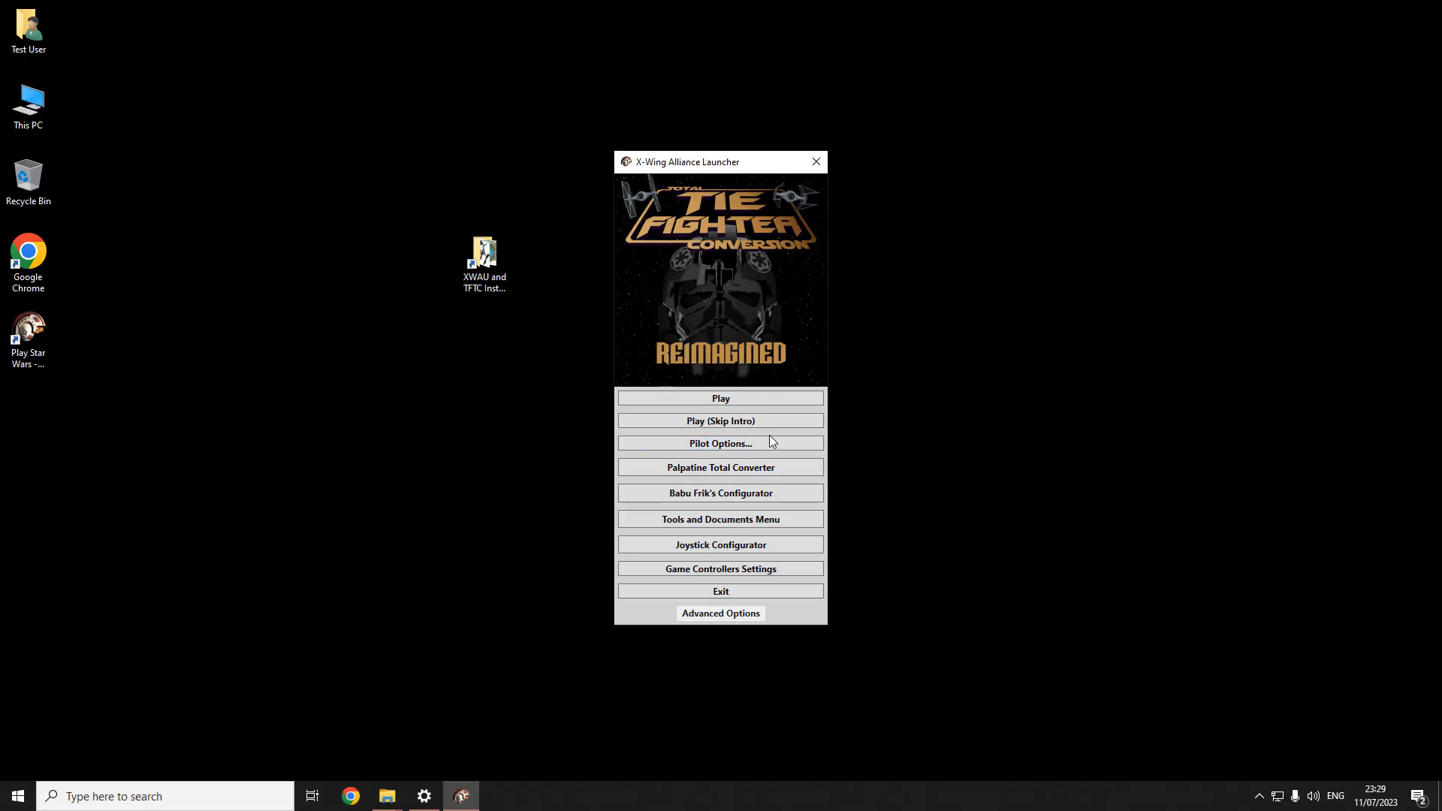
{"action": "left_click", "coordinate": [746, 470]}
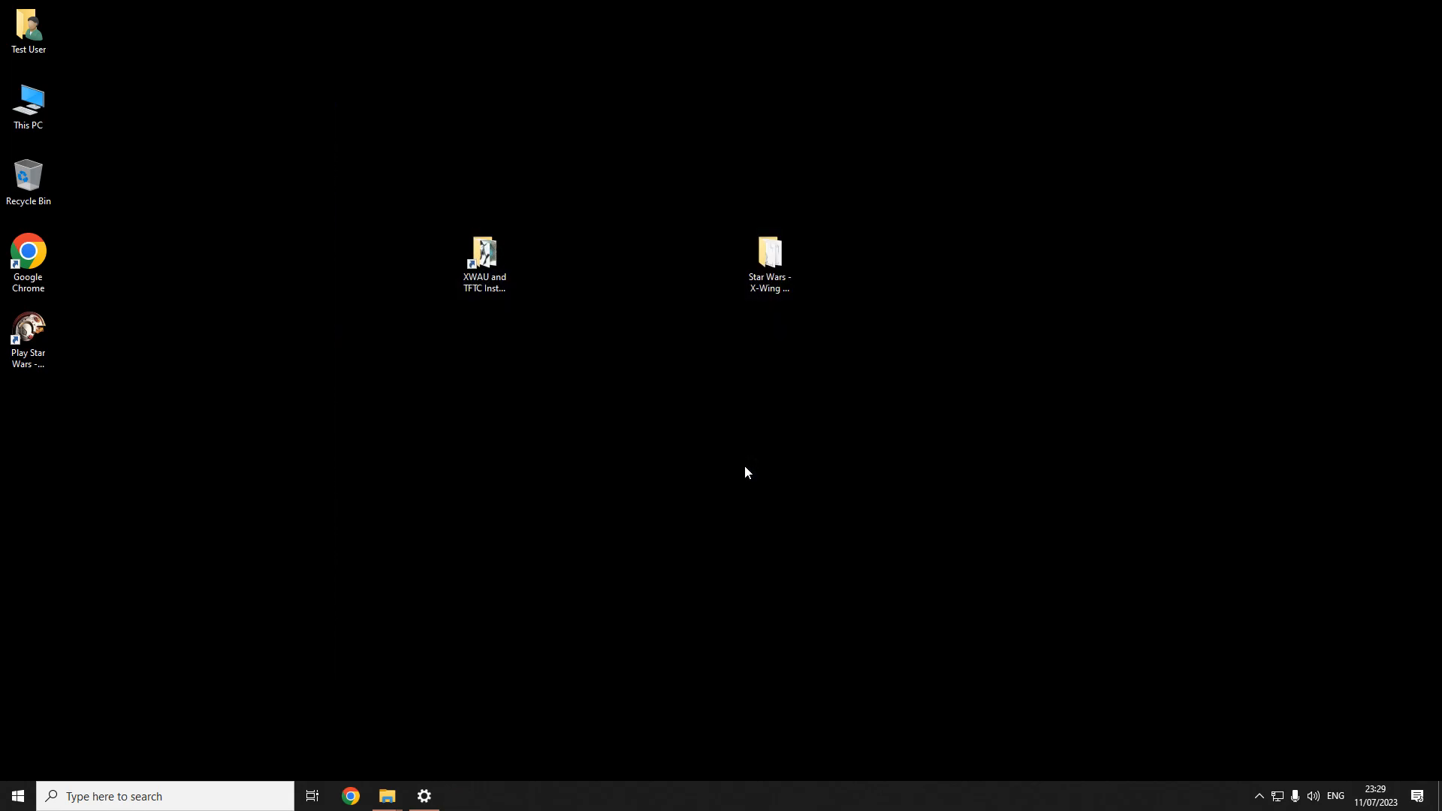
{"action": "left_click", "coordinate": [623, 292]}
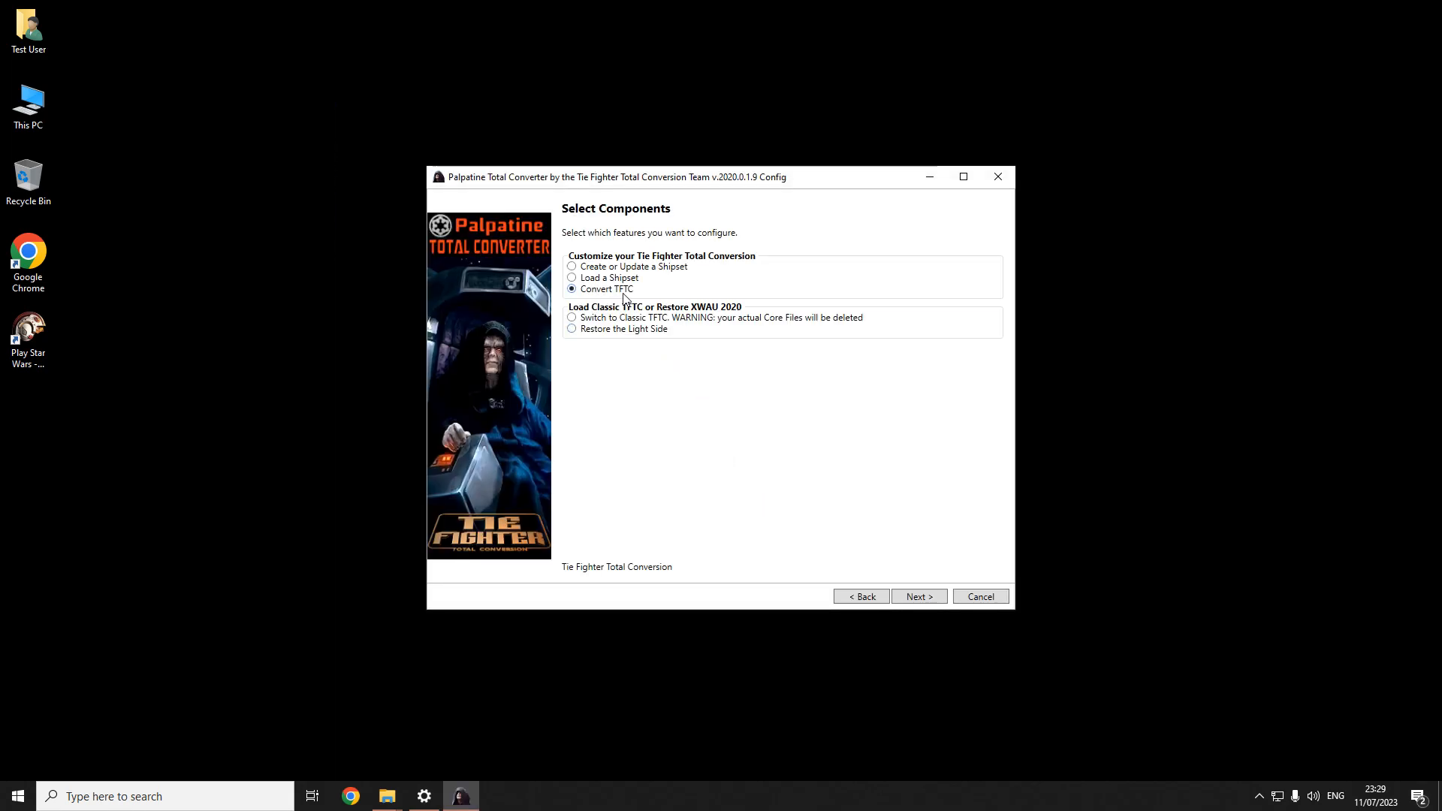
{"action": "left_click", "coordinate": [659, 340]}
{"action": "left_click", "coordinate": [919, 597]}
{"action": "left_click", "coordinate": [921, 598]}
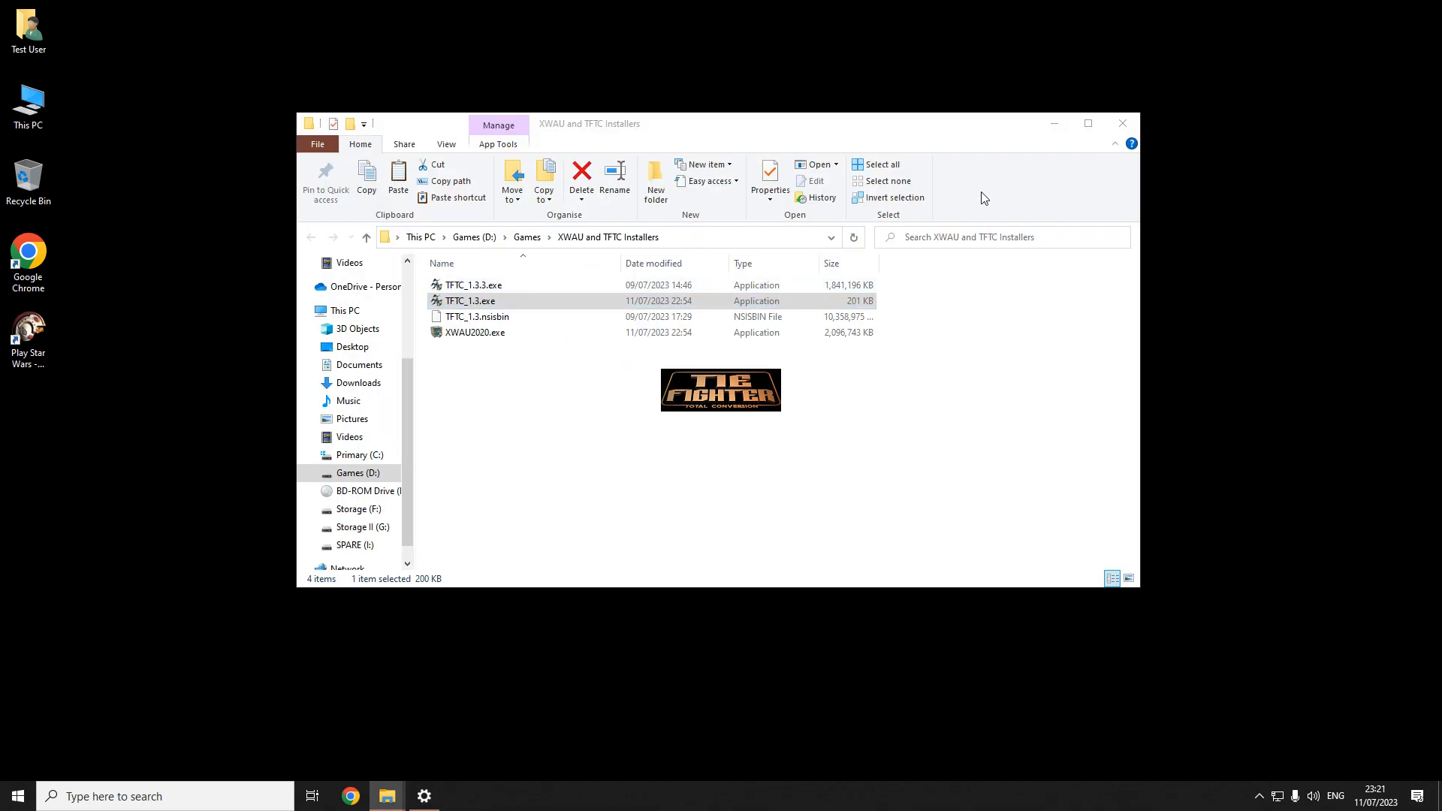
Step: Go through the TFTC 1.3 setup, accept the license and keep D:\Games\Star Wars - X-Wing Alliance as the destination
{"action": "left_click", "coordinate": [1059, 124]}
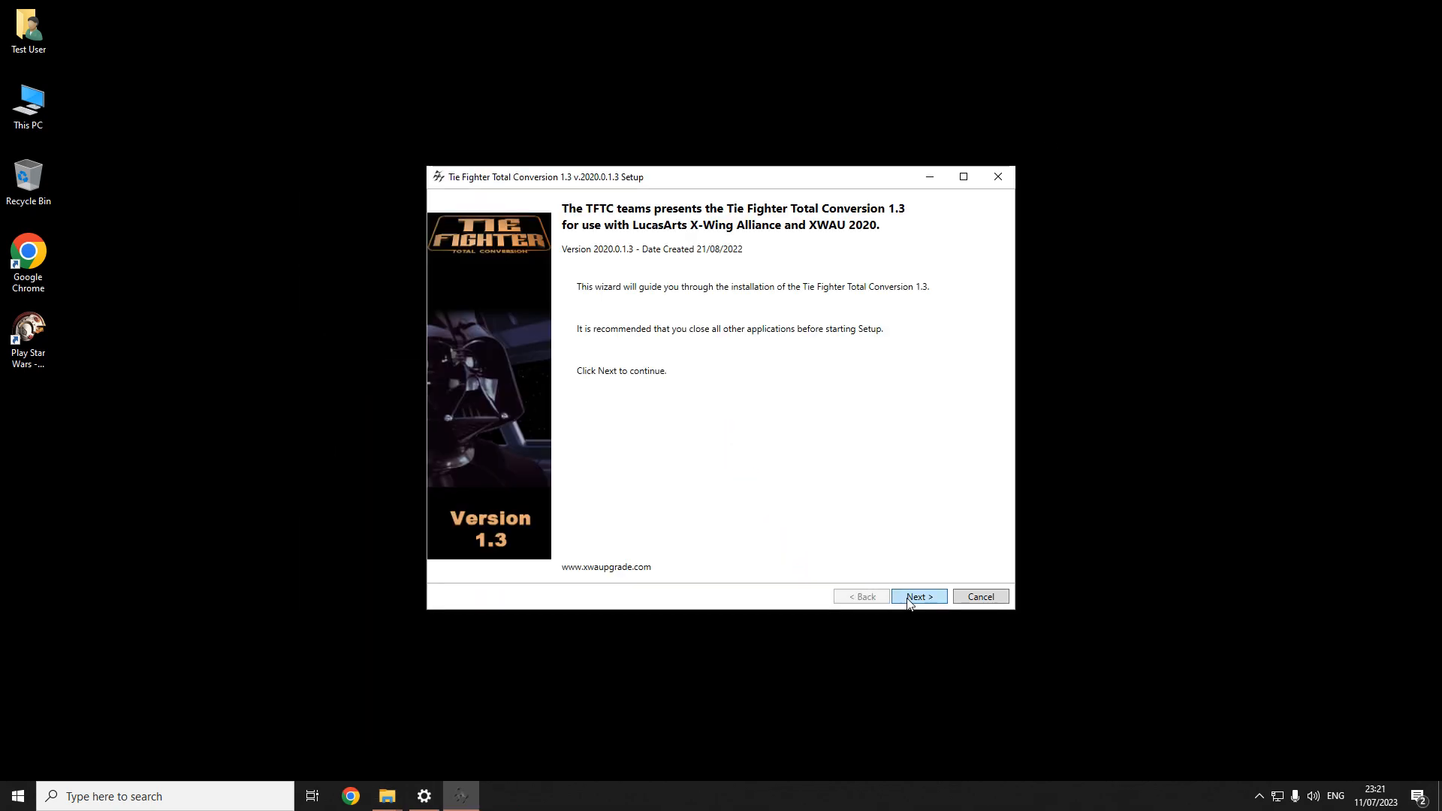
{"action": "left_click", "coordinate": [913, 597]}
{"action": "left_click", "coordinate": [726, 535]}
{"action": "left_click", "coordinate": [923, 598]}
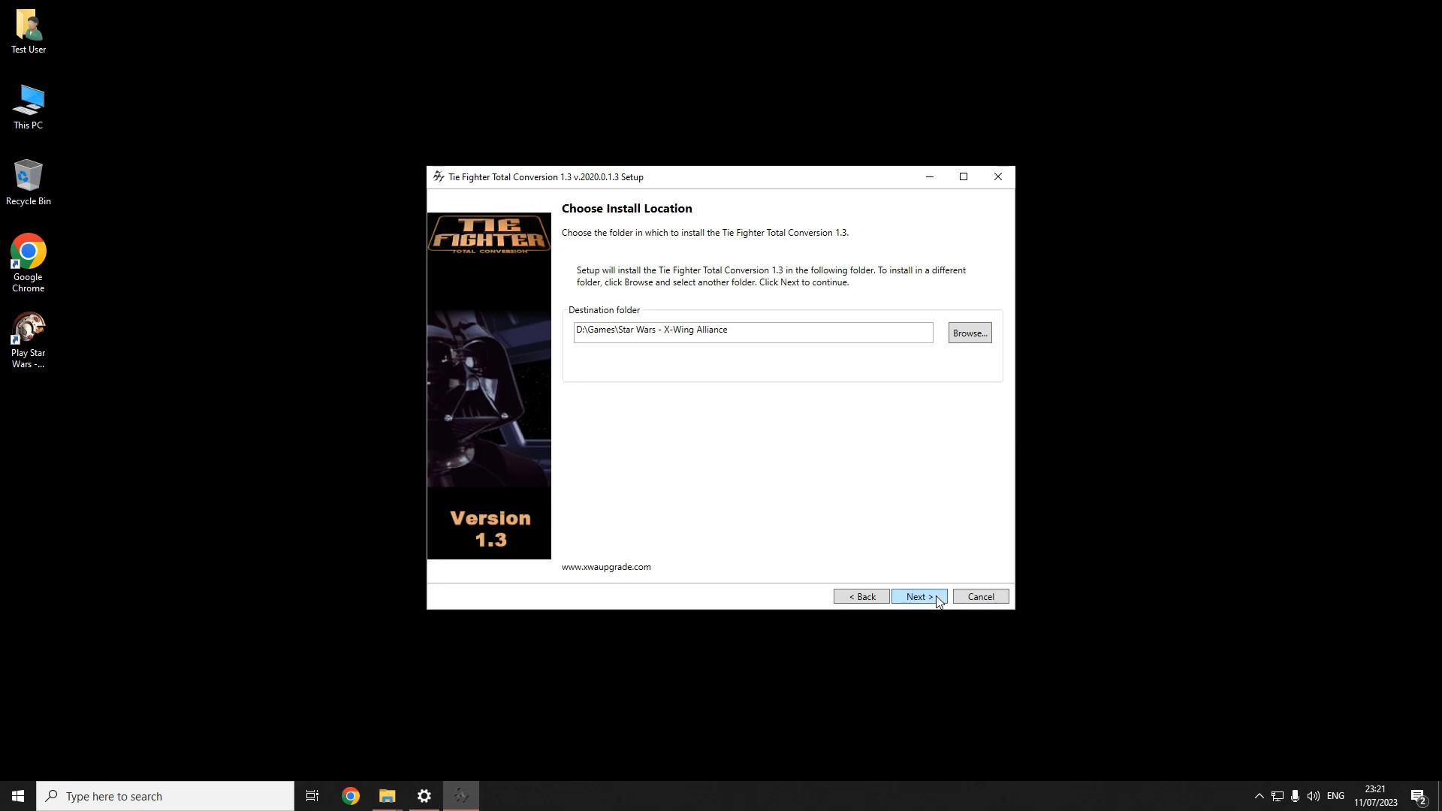
{"action": "left_click_drag", "start_coordinate": [752, 332], "coordinate": [556, 322]}
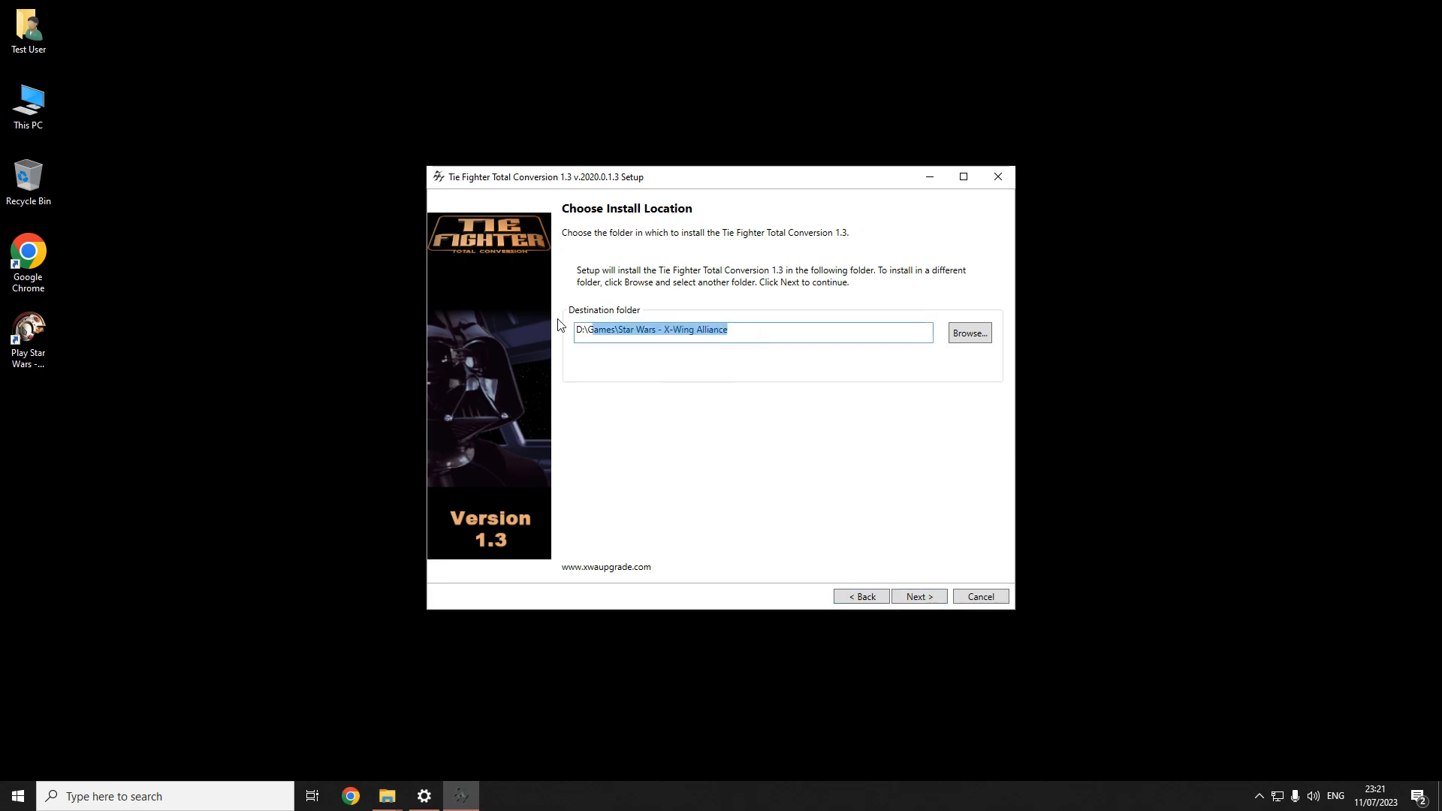
{"action": "left_click", "coordinate": [927, 599]}
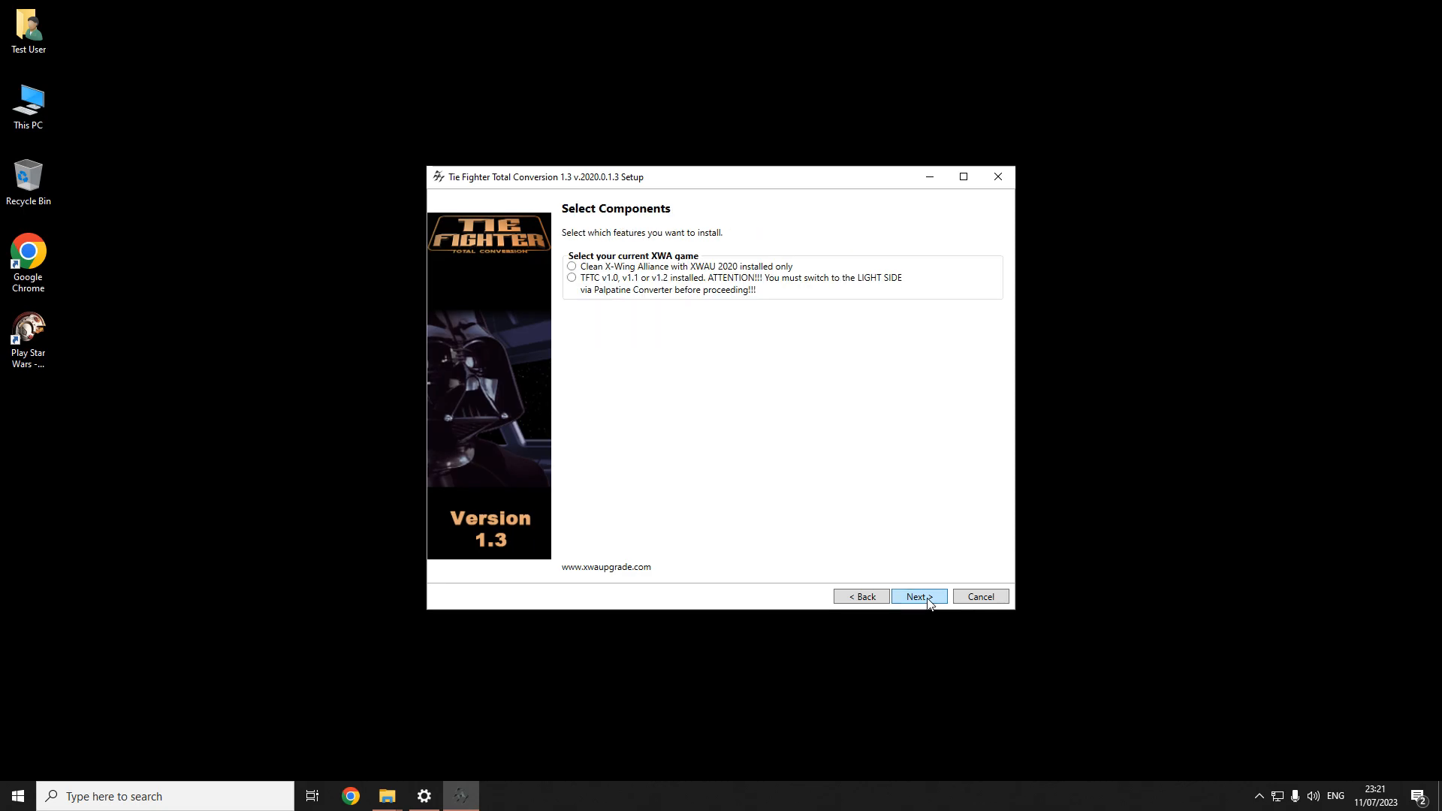
Step: Select the existing TFTC v1.0, v1.1 or v1.2 installation as the current game, keeping the Remastered Soundtrack
{"action": "left_click", "coordinate": [712, 283]}
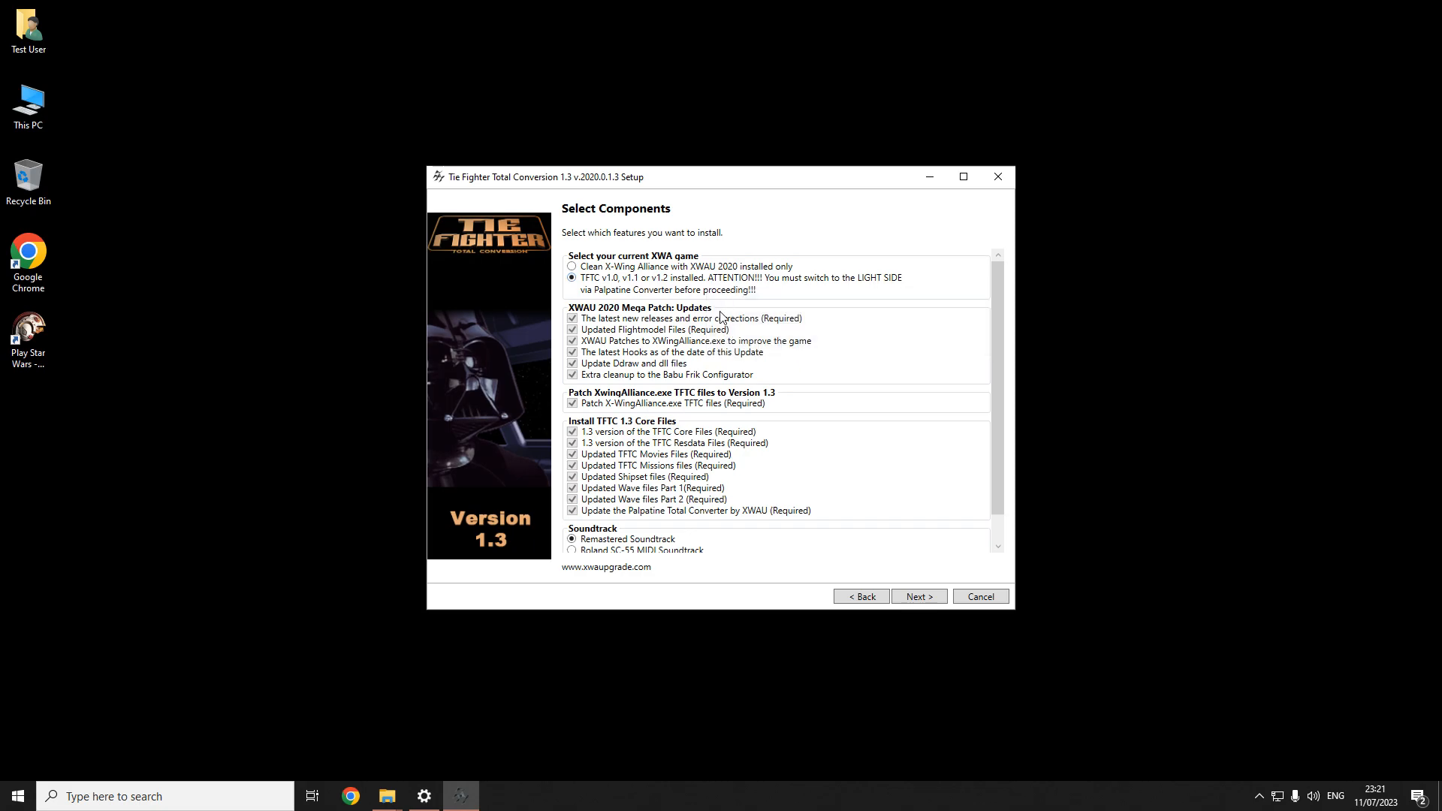
{"action": "scroll", "coordinate": [715, 338], "scroll_direction": "down", "scroll_amount": 1}
{"action": "mouse_move", "coordinate": [716, 550]}
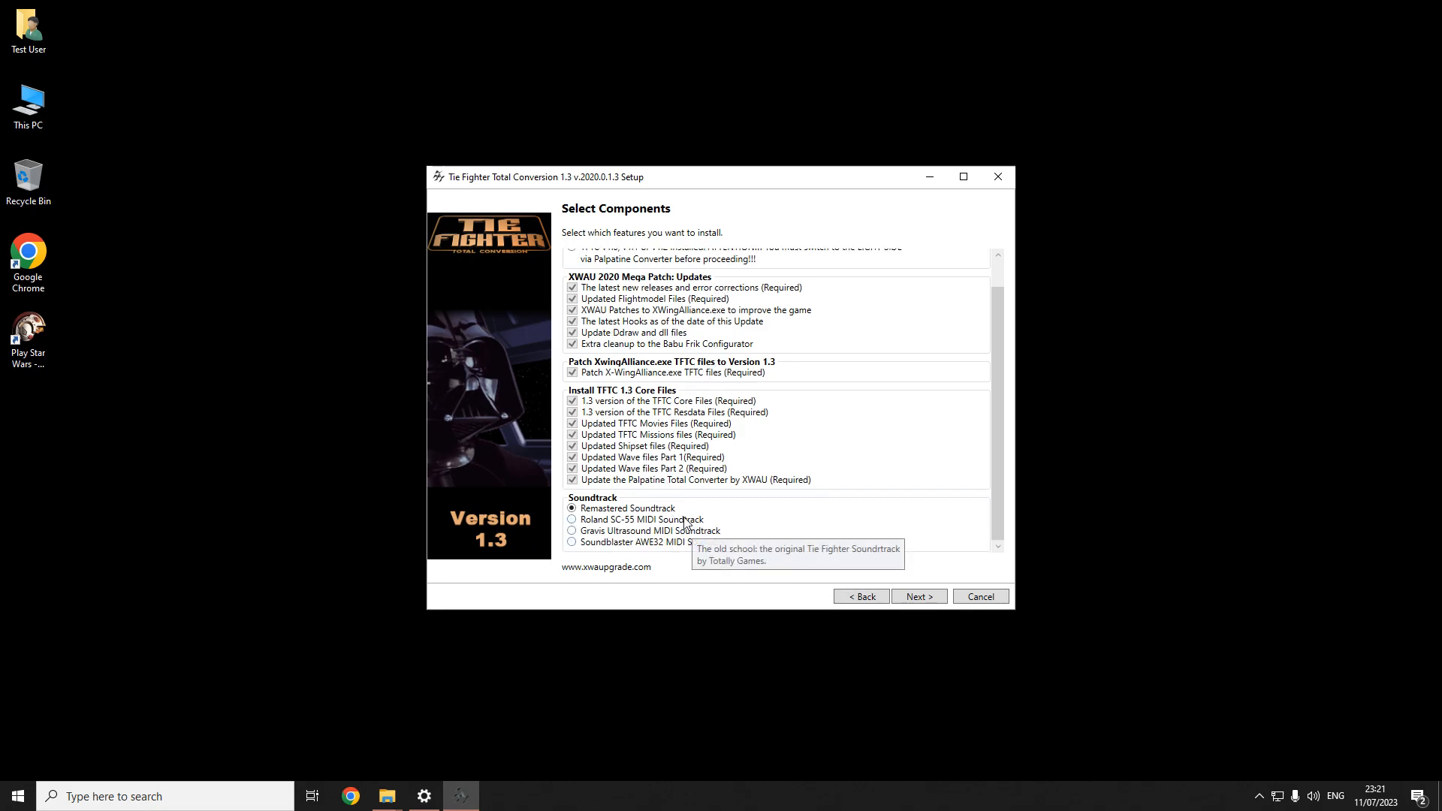
{"action": "left_click", "coordinate": [915, 599]}
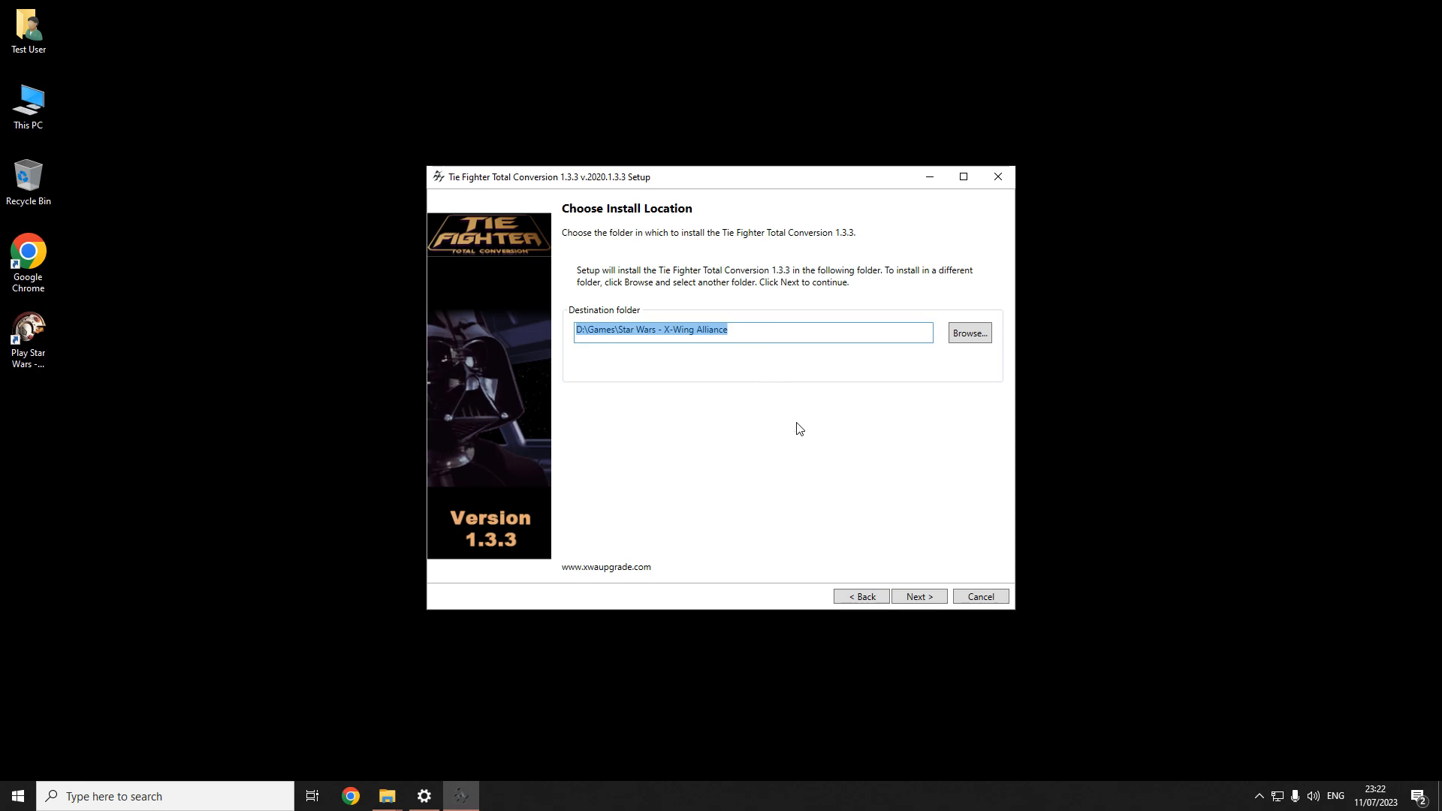
Step: Install TFTC 1.3.3 into the X-Wing Alliance folder with the required updates and the Remastered Soundtrack, without desktop shortcuts or component logging
{"action": "left_click", "coordinate": [915, 598]}
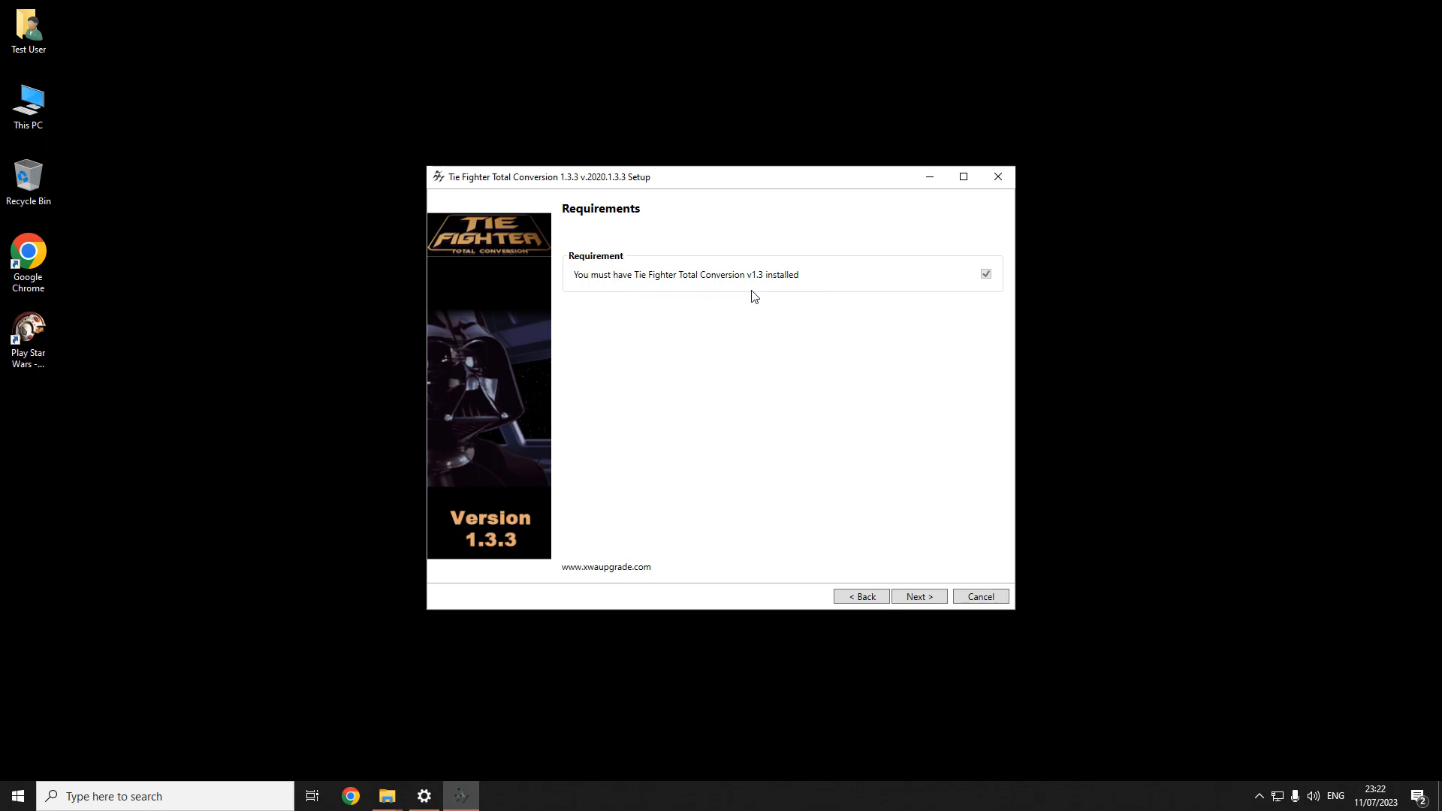
{"action": "left_click", "coordinate": [919, 597]}
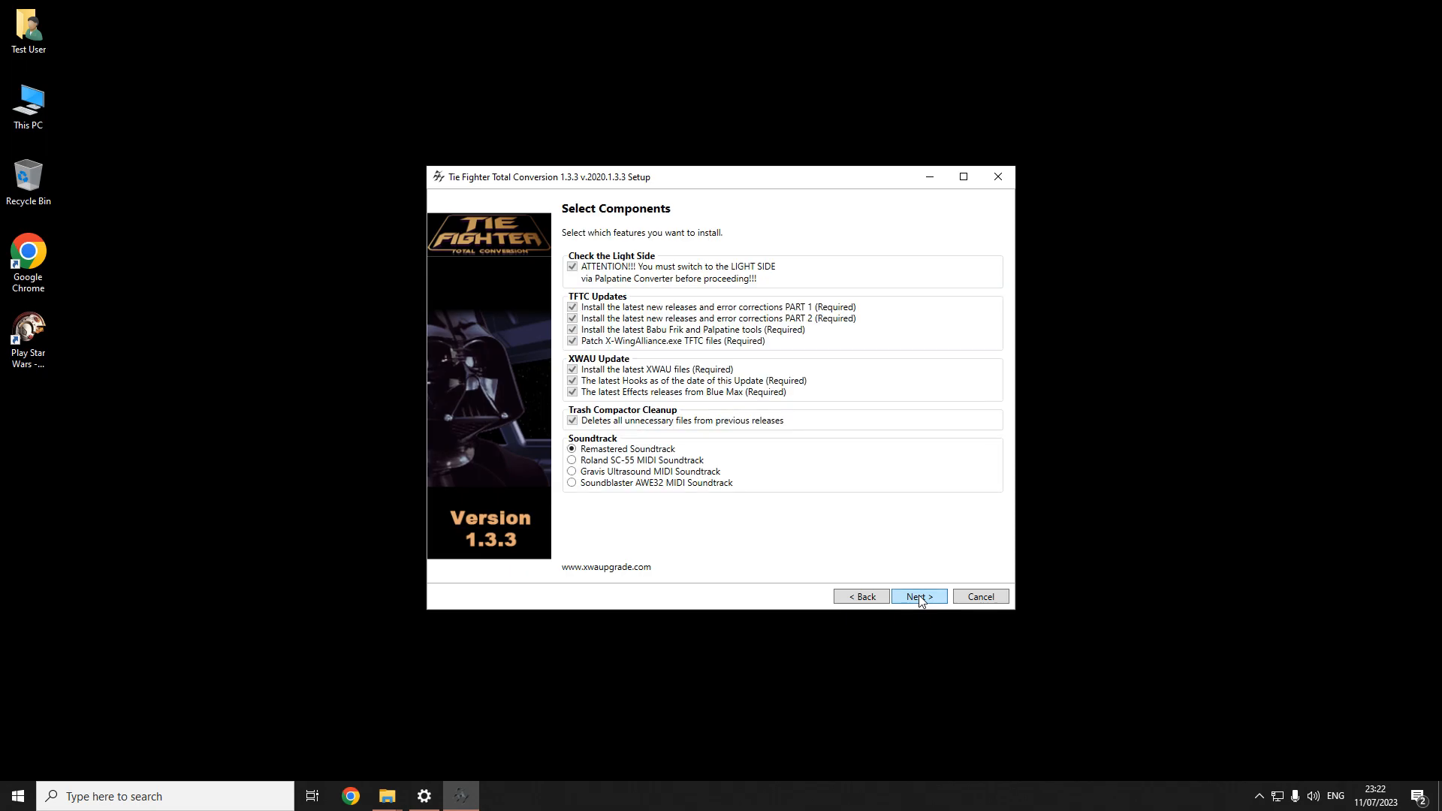
{"action": "mouse_move", "coordinate": [646, 475]}
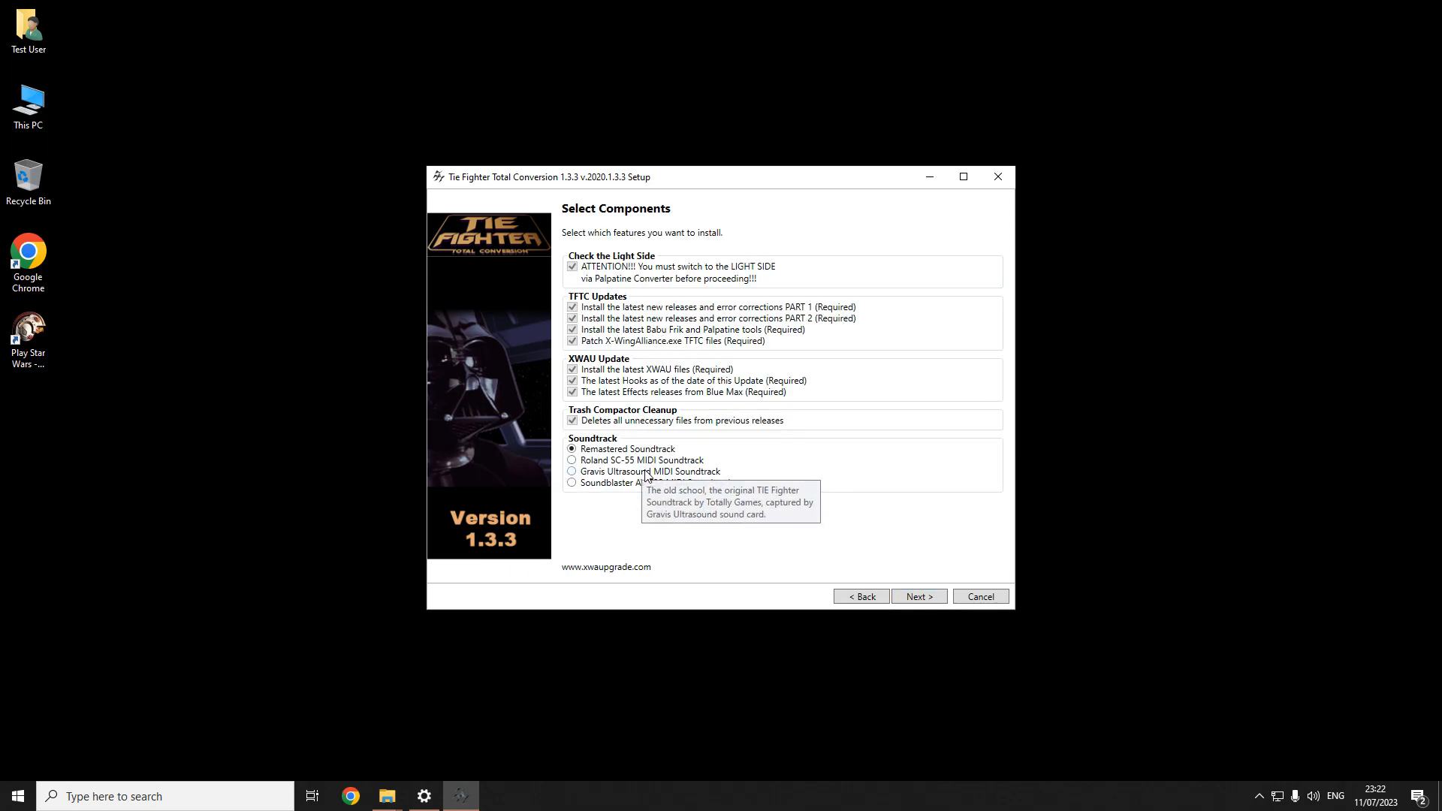
{"action": "left_click", "coordinate": [918, 597]}
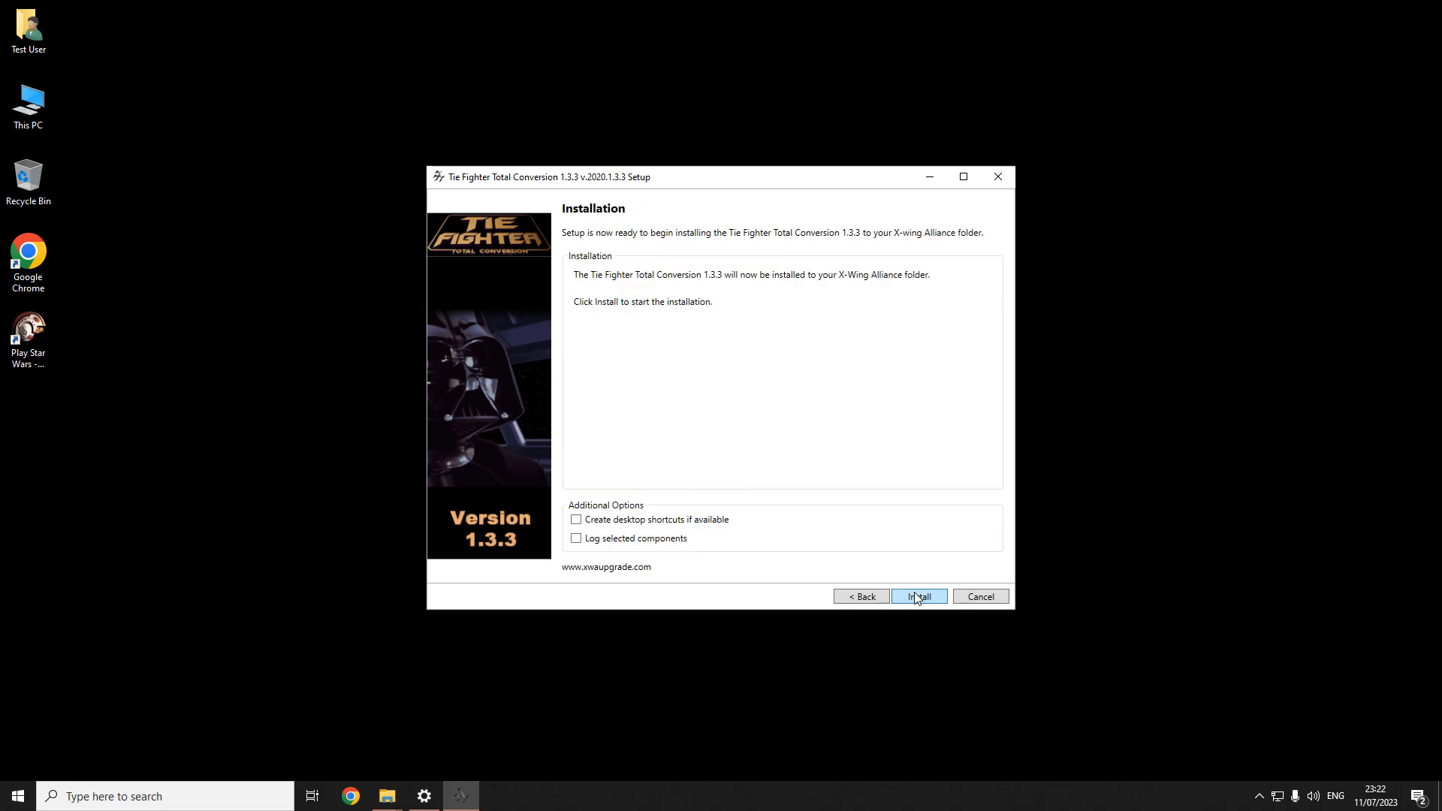
{"action": "left_click", "coordinate": [915, 595]}
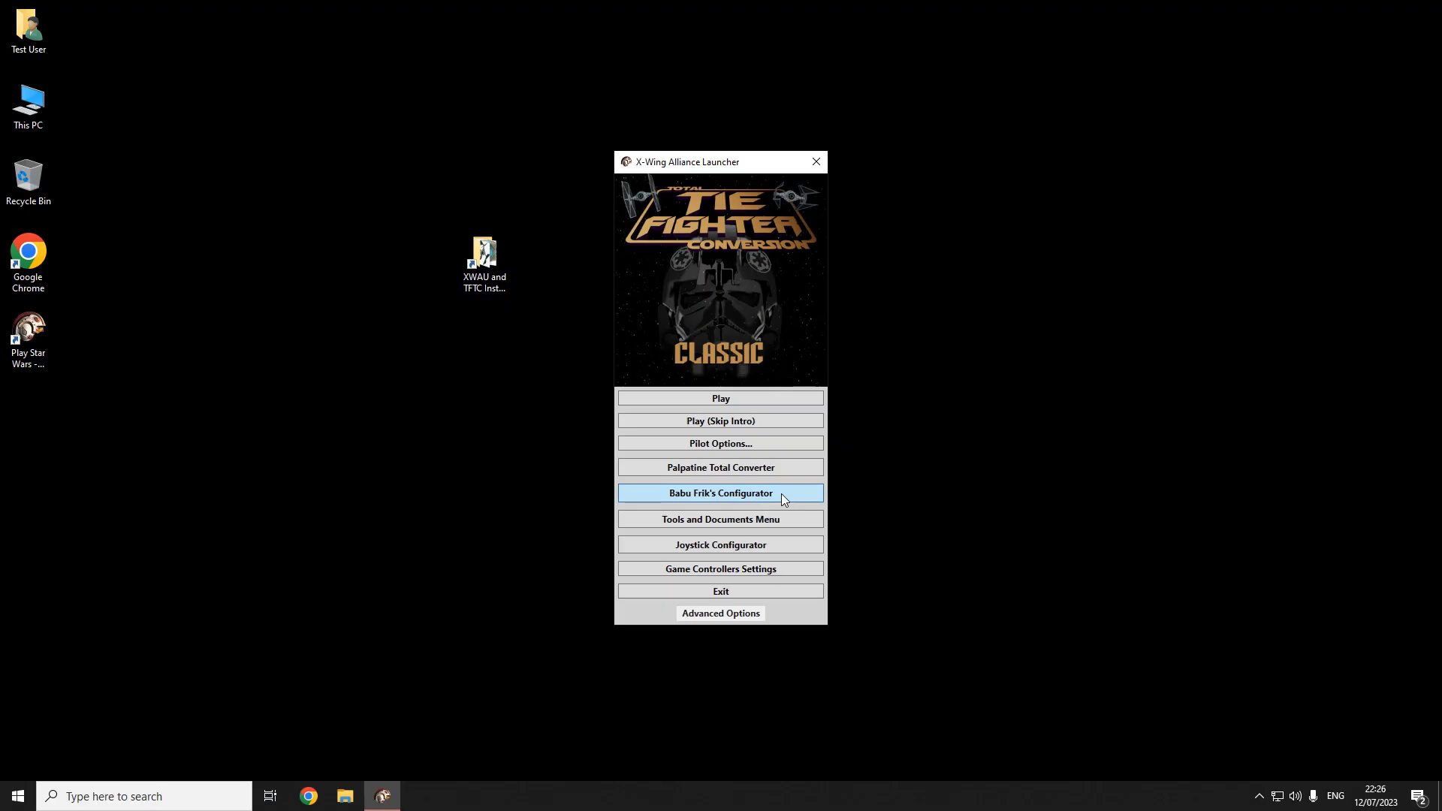
Step: Open Babu Frik's Configurator, enable customizing the VR options and set head tracking to Use Steam VR
{"action": "left_click", "coordinate": [781, 500]}
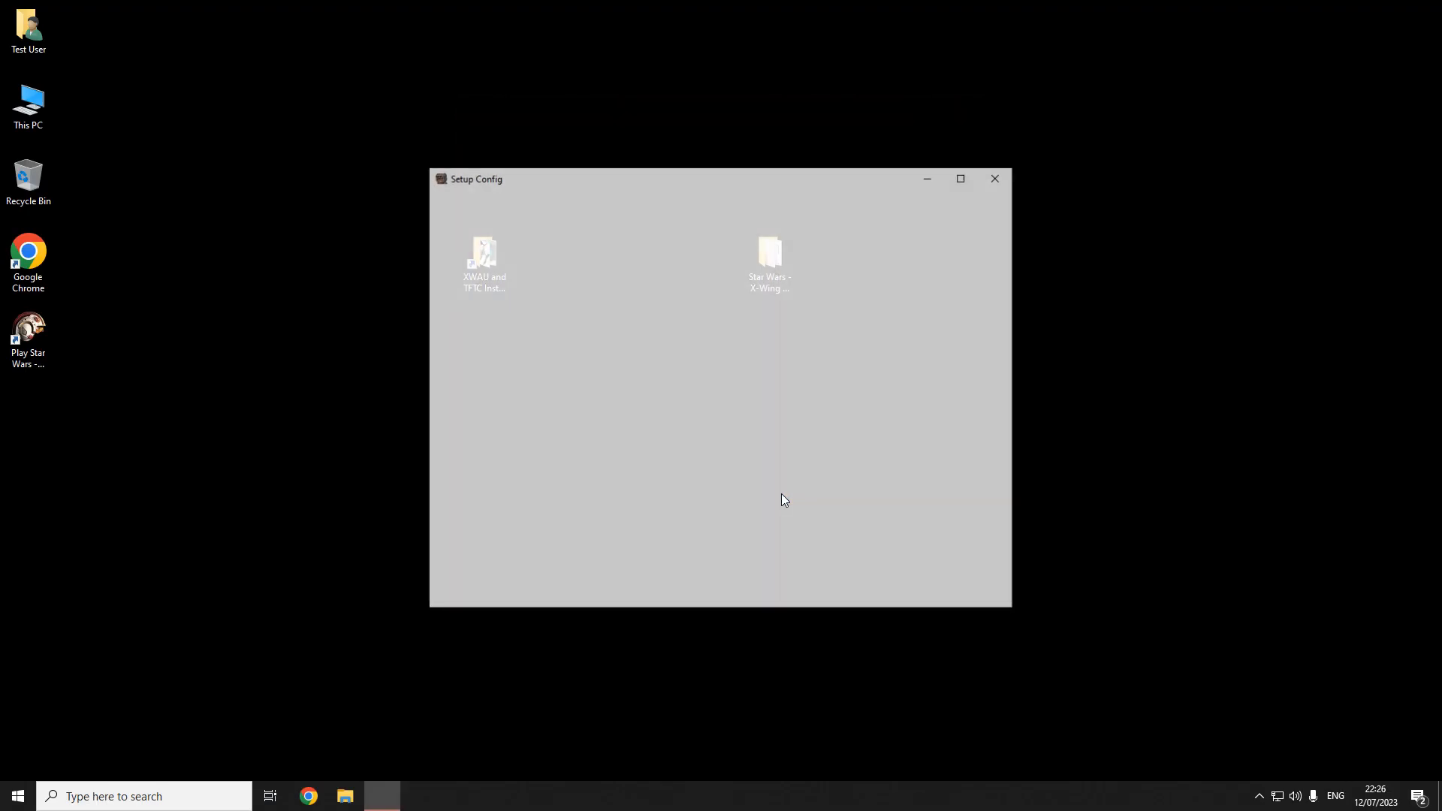
{"action": "left_click", "coordinate": [929, 597]}
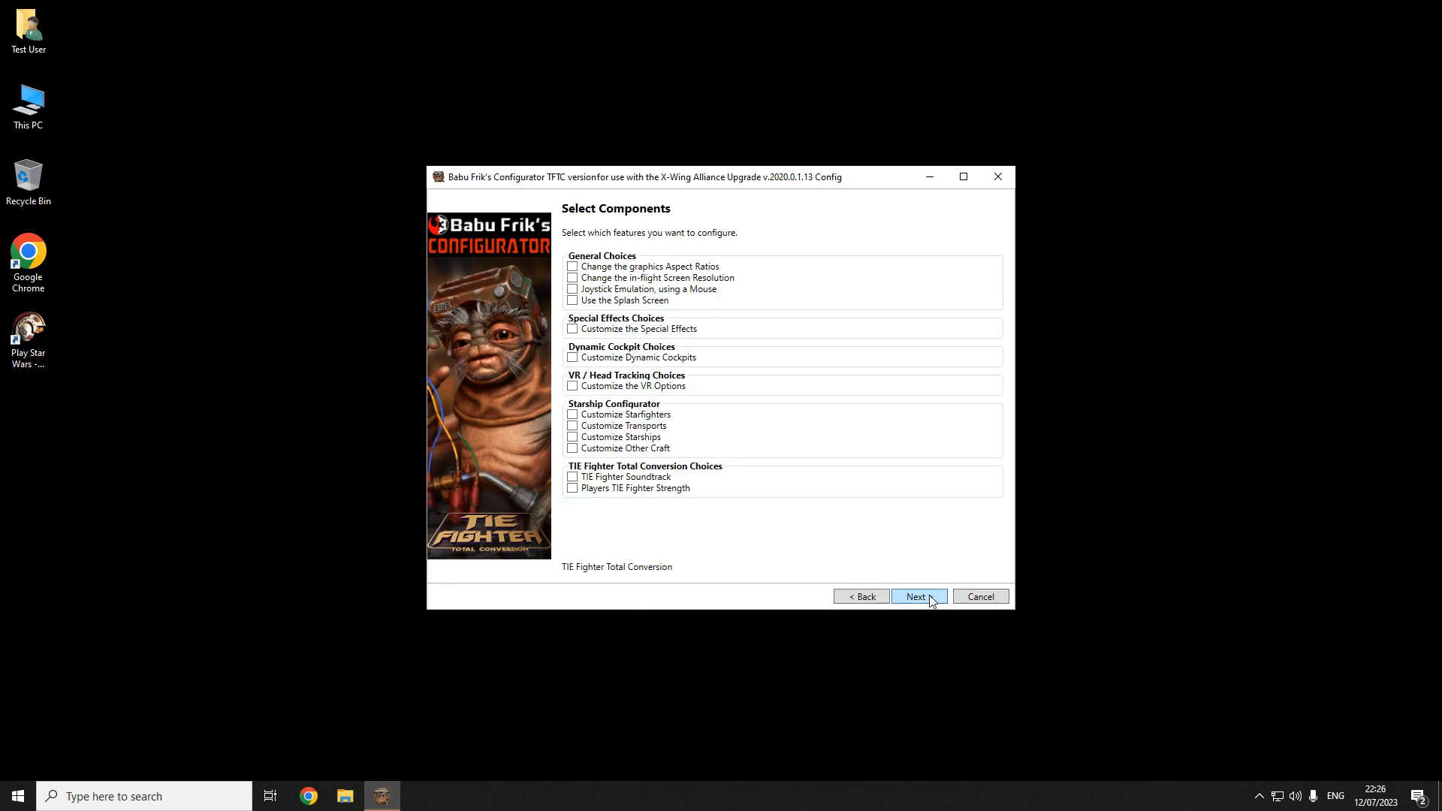
{"action": "left_click", "coordinate": [662, 388]}
{"action": "scroll", "coordinate": [706, 395], "scroll_direction": "down", "scroll_amount": 1}
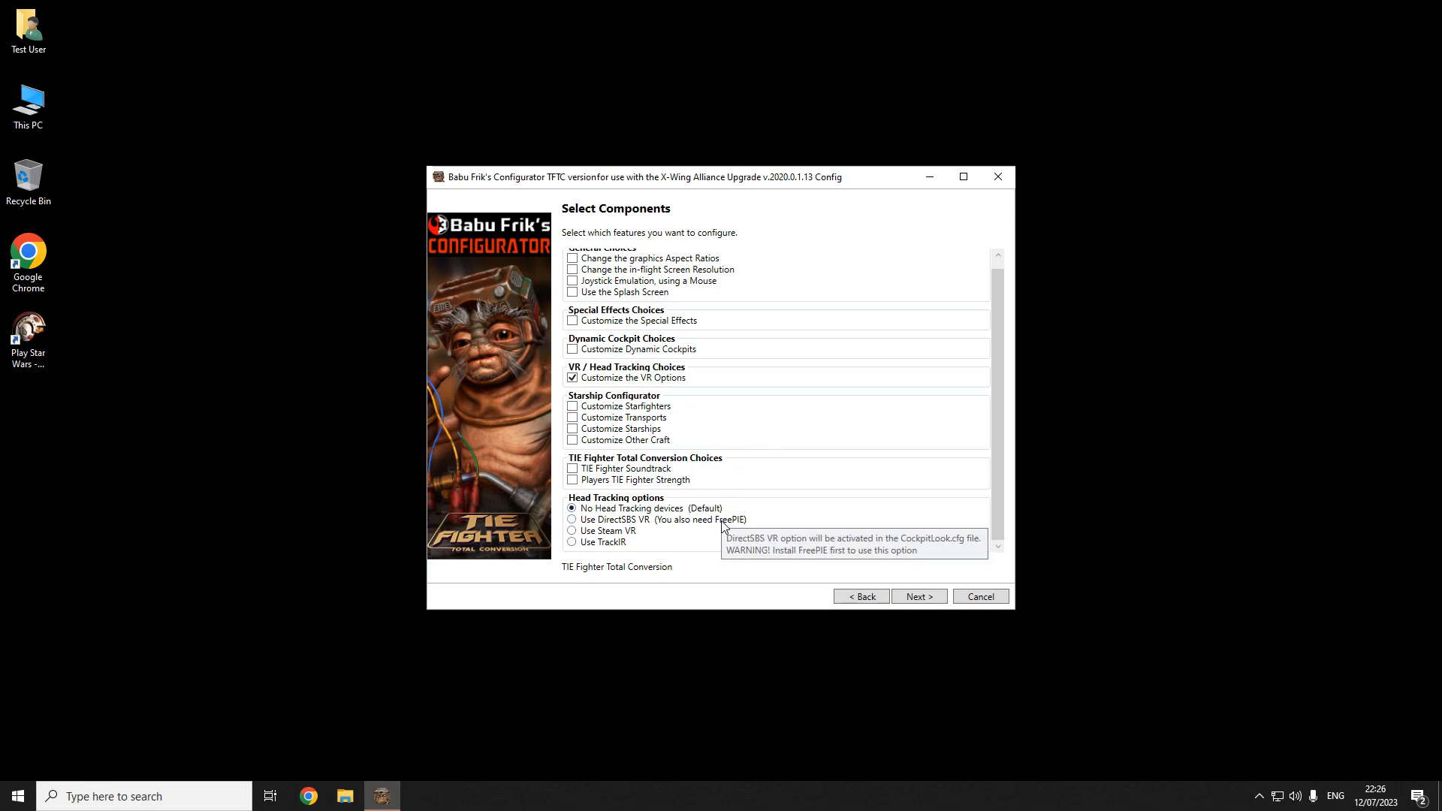
{"action": "left_click", "coordinate": [610, 531]}
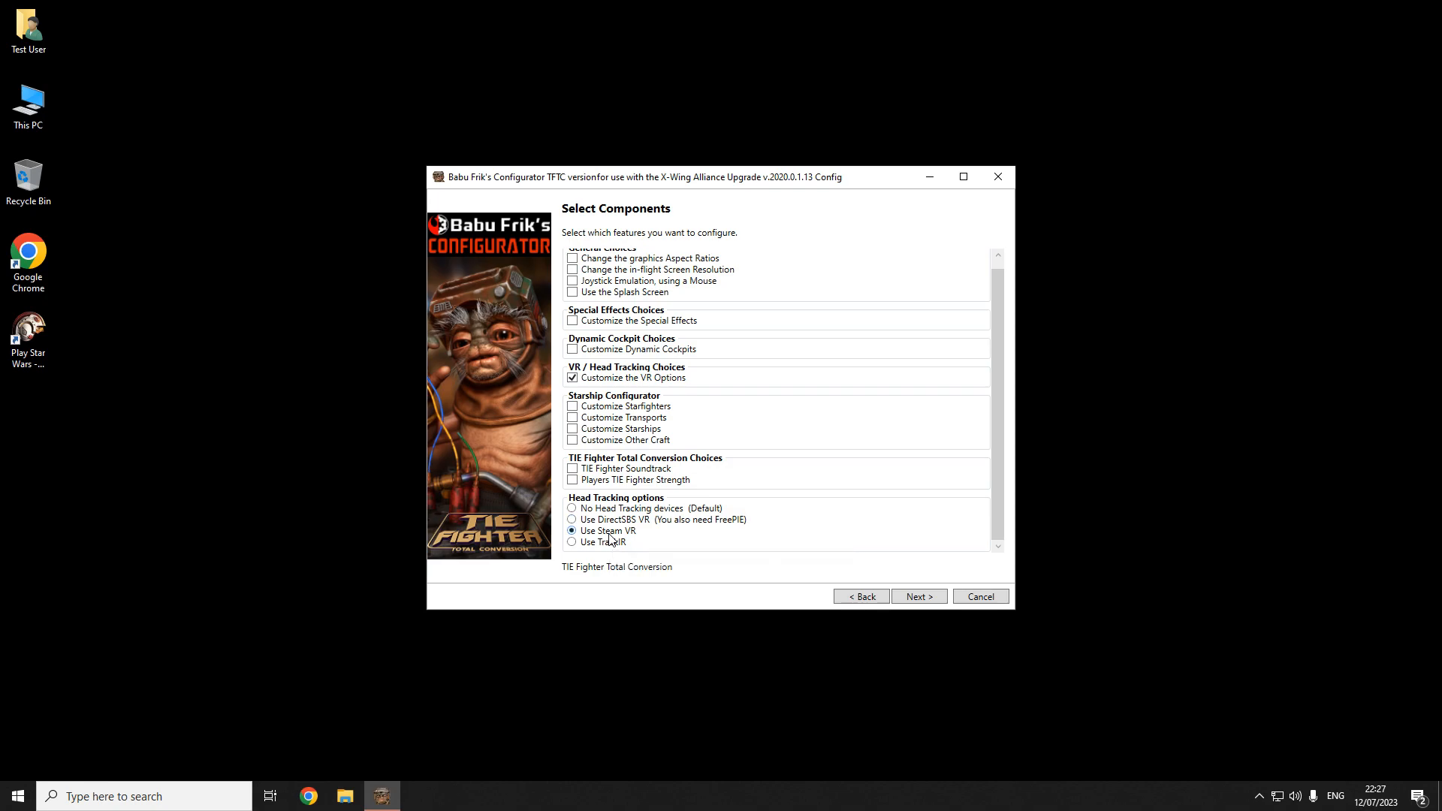
Step: Enable customizing Dynamic Cockpits with the Inertia Effect option and choose Disable Cockpit Inertia
{"action": "left_click", "coordinate": [572, 349]}
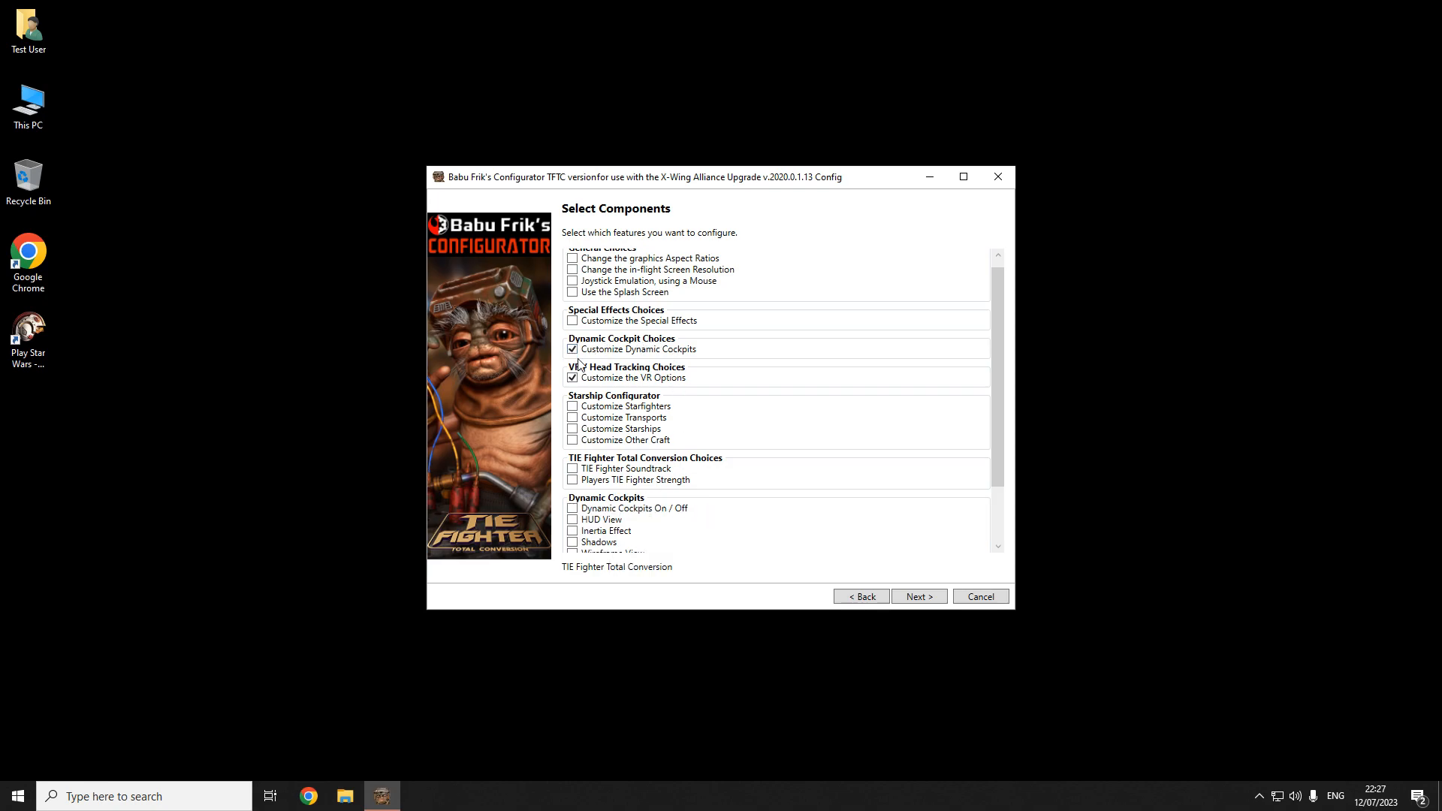
{"action": "scroll", "coordinate": [668, 421], "scroll_direction": "down", "scroll_amount": 2}
{"action": "scroll", "coordinate": [677, 431], "scroll_direction": "down", "scroll_amount": 1}
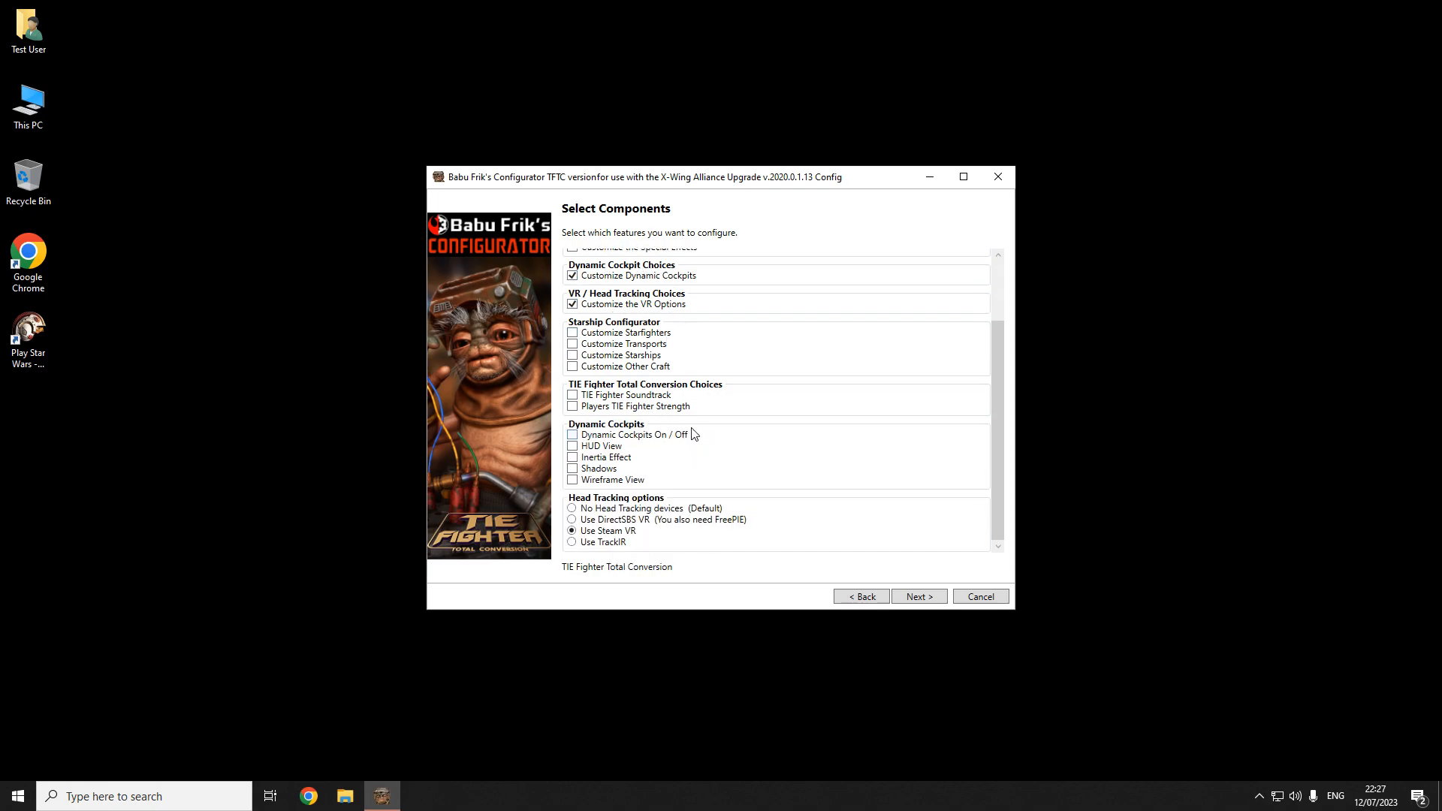
{"action": "left_click", "coordinate": [606, 459]}
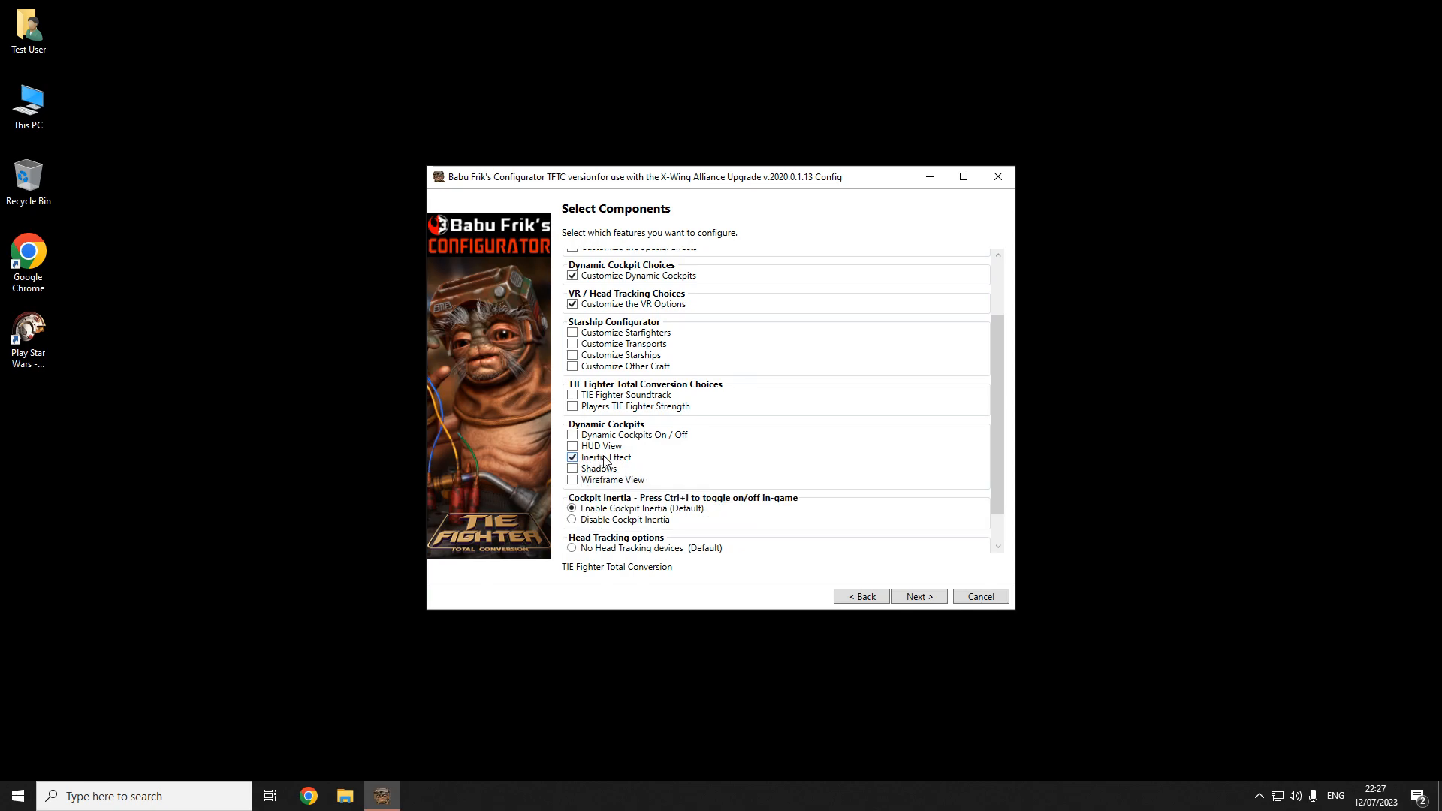
{"action": "scroll", "coordinate": [605, 460], "scroll_direction": "down", "scroll_amount": 1}
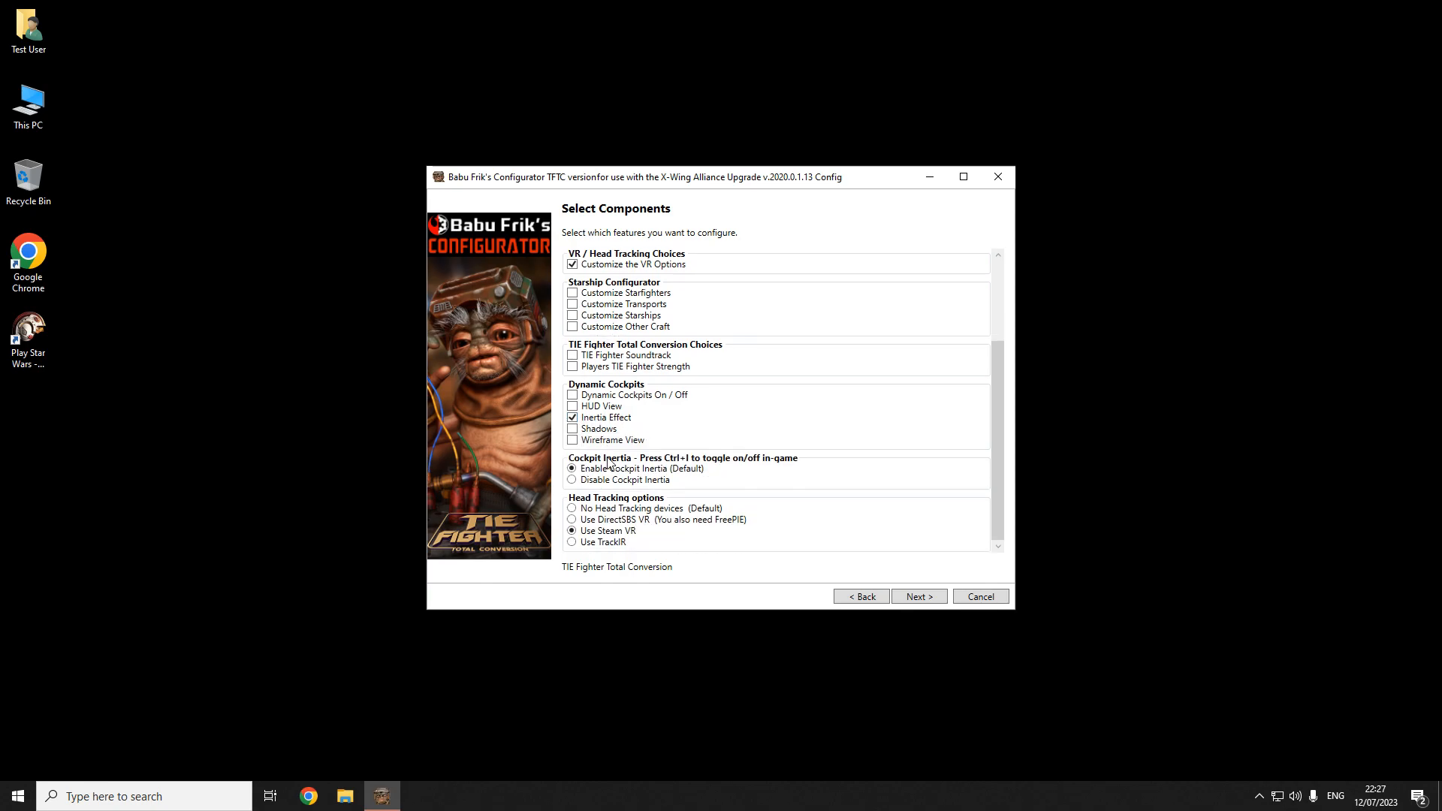
{"action": "left_click", "coordinate": [665, 484]}
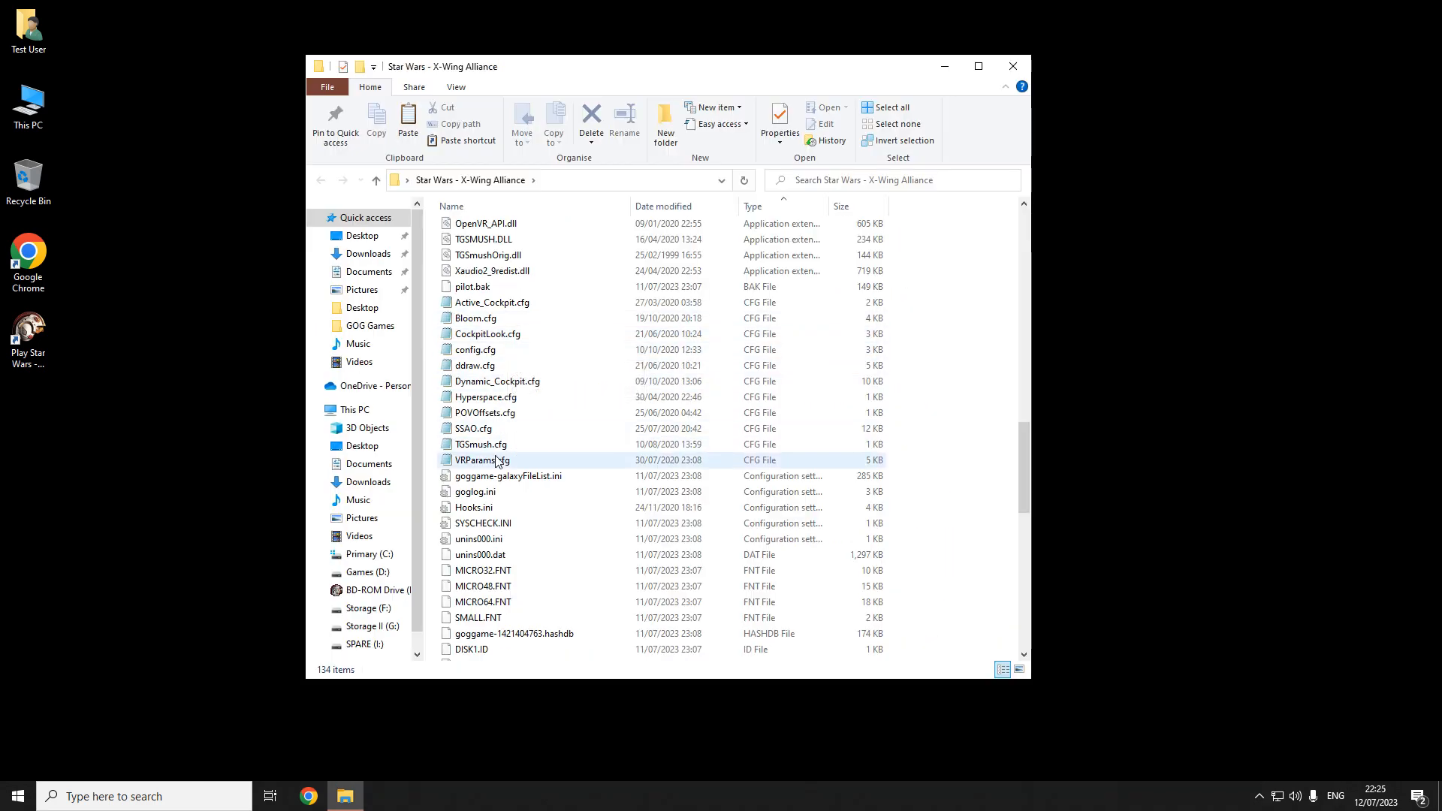
Step: Select the VRParams.cfg and CockpitLook.cfg files in the Star Wars - X-Wing Alliance folder
{"action": "left_click", "coordinate": [469, 460]}
{"action": "left_click", "coordinate": [547, 334], "text": "ctrl"}
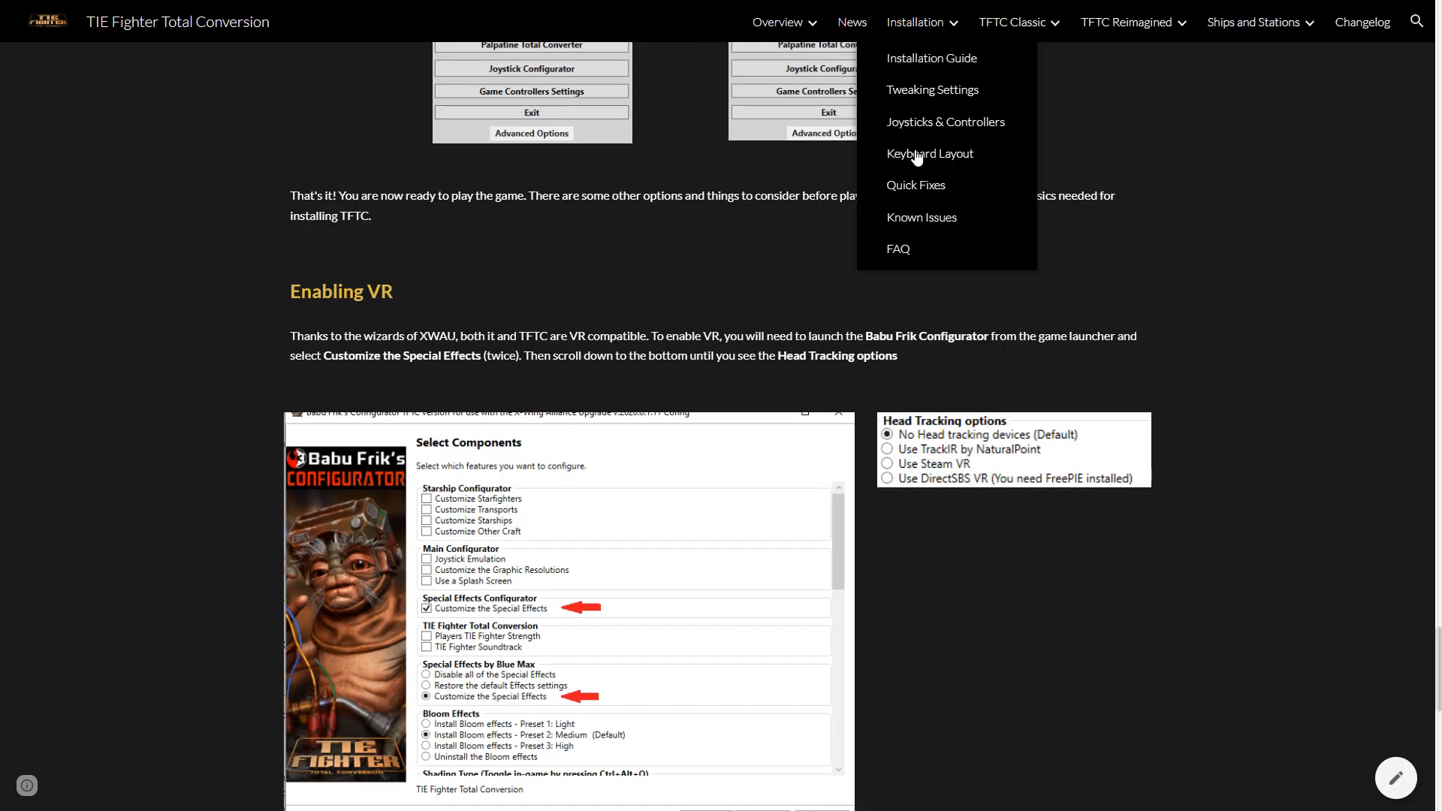
Step: Open the Keyboard Layout page on the TIE Fighter Total Conversion site and read the vanilla and additional XWAU and TFTC controls
{"action": "left_click", "coordinate": [921, 162]}
{"action": "scroll", "coordinate": [1066, 230], "scroll_direction": "down", "scroll_amount": 5}
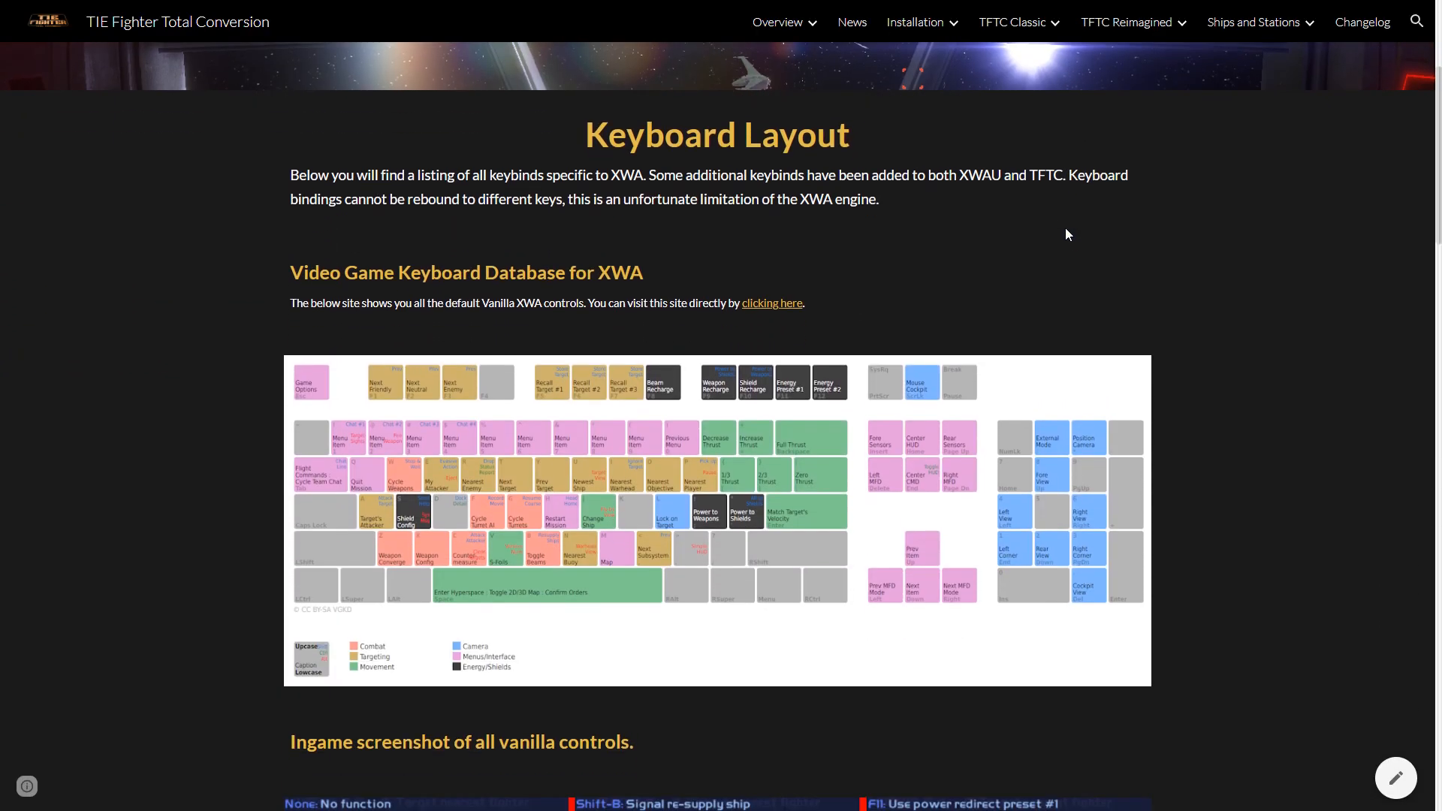
{"action": "scroll", "coordinate": [1065, 230], "scroll_direction": "down", "scroll_amount": 5}
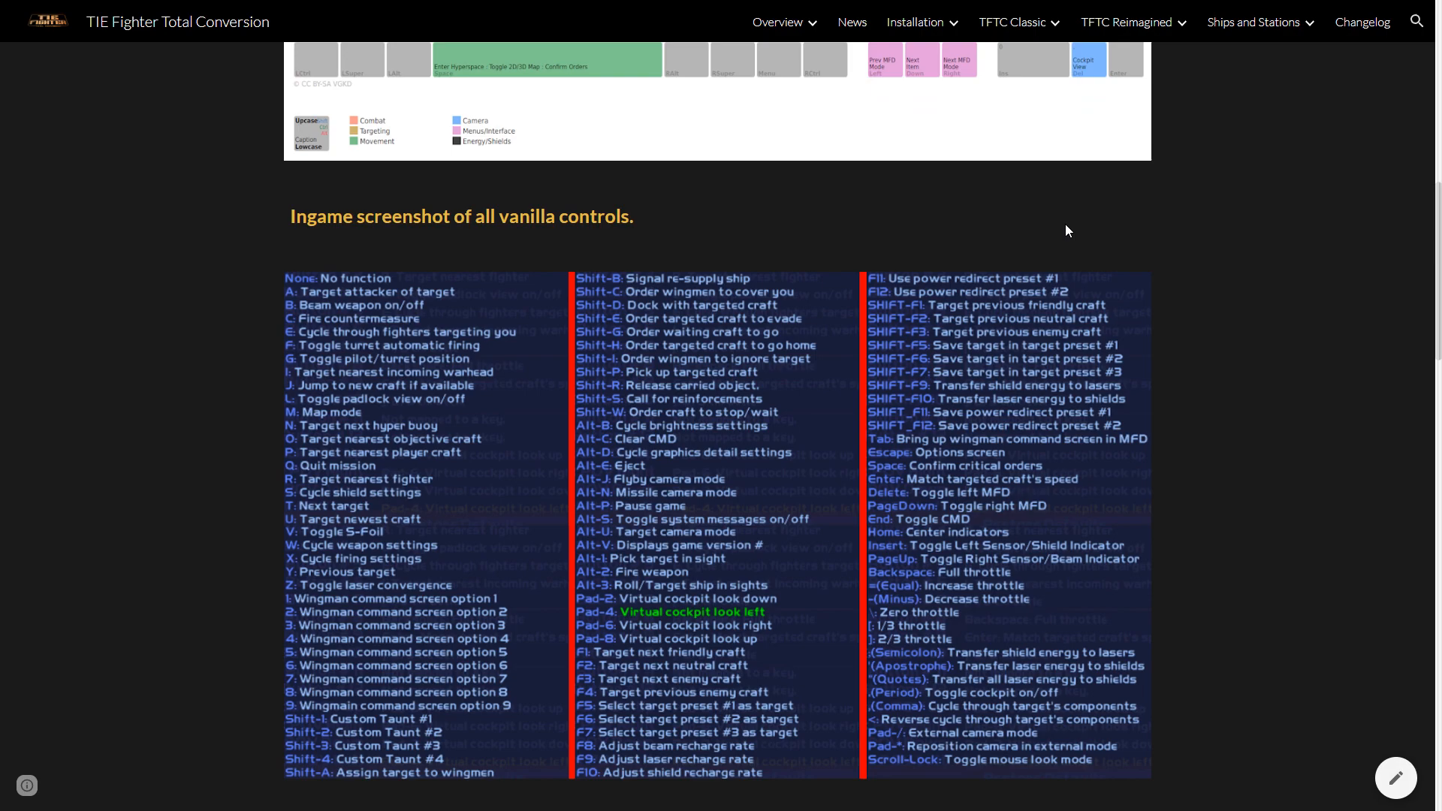
{"action": "scroll", "coordinate": [1066, 224], "scroll_direction": "down", "scroll_amount": 10}
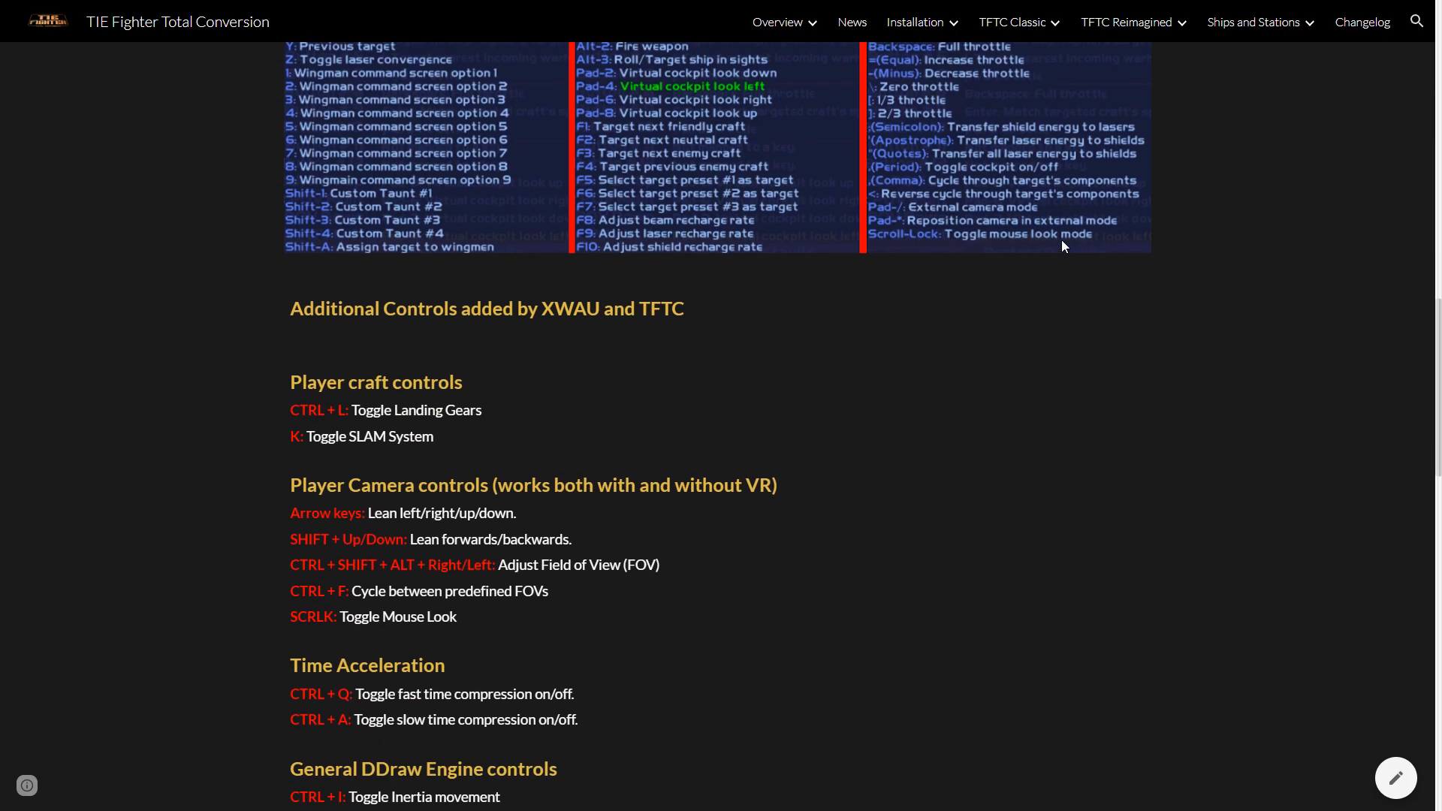
{"action": "mouse_move", "coordinate": [1247, 26]}
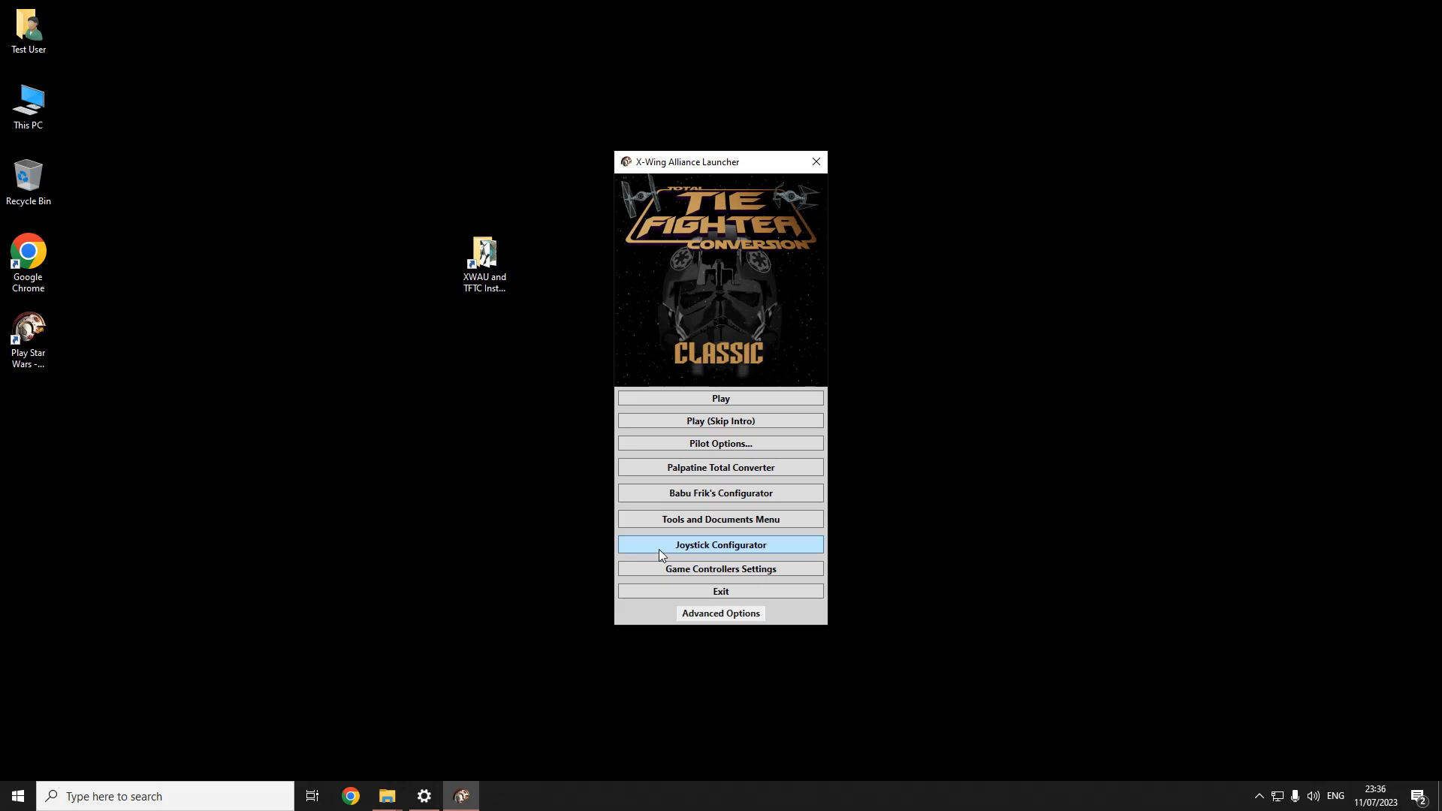
Step: Open the Joystick Configurator and examine the controller and axis index settings for yaw, pitch and throttle
{"action": "left_click", "coordinate": [777, 550]}
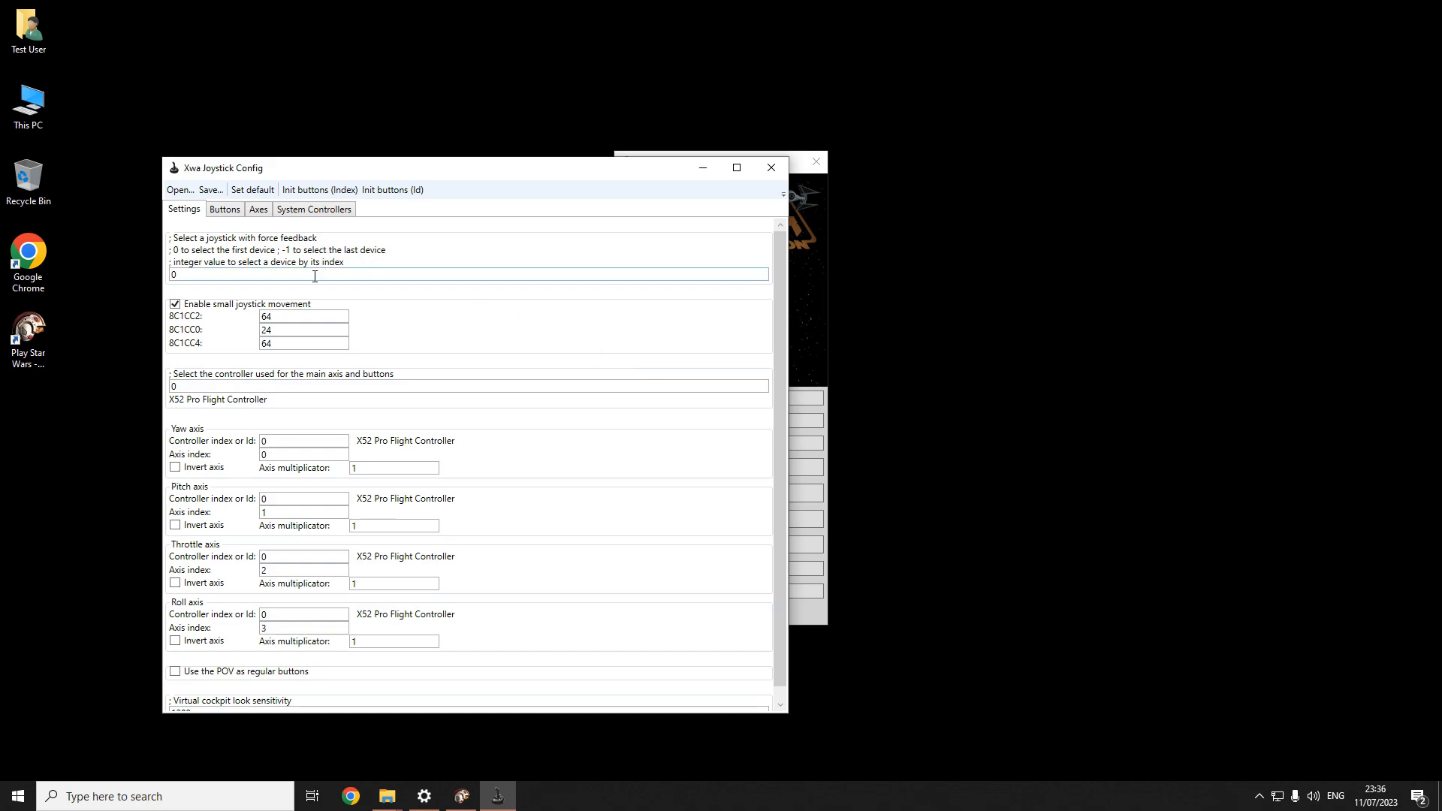
{"action": "scroll", "coordinate": [323, 316], "scroll_direction": "down", "scroll_amount": 1}
{"action": "left_click_drag", "start_coordinate": [298, 502], "coordinate": [227, 502]}
{"action": "left_click_drag", "start_coordinate": [278, 442], "coordinate": [245, 442]}
{"action": "left_click_drag", "start_coordinate": [267, 557], "coordinate": [248, 556]}
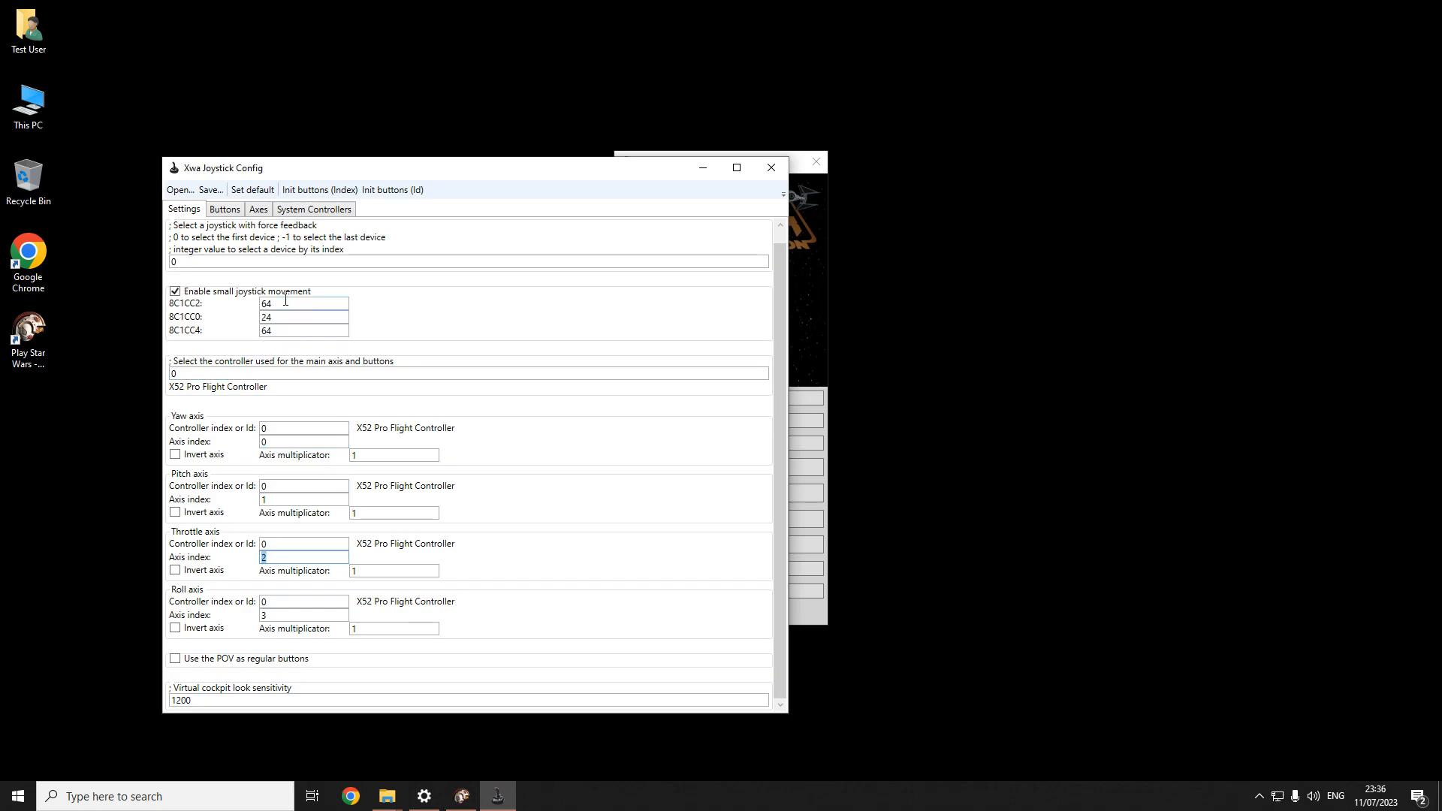
Step: Examine the joystick button assignments and browse the functions available for joybutton_0_1 and joybutton_0_5
{"action": "left_click", "coordinate": [225, 209]}
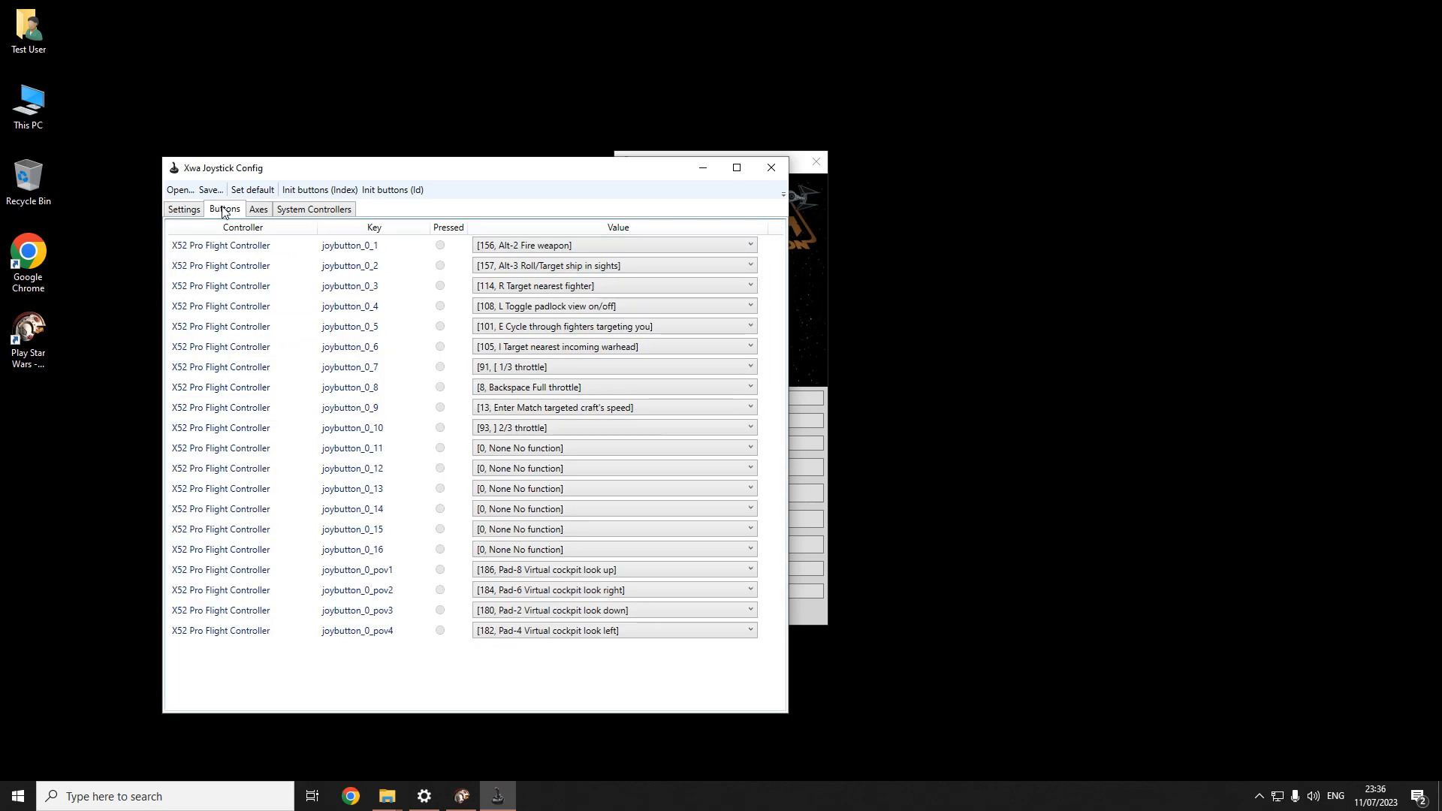
{"action": "left_click", "coordinate": [634, 246]}
{"action": "scroll", "coordinate": [629, 332], "scroll_direction": "down", "scroll_amount": 6}
{"action": "scroll", "coordinate": [625, 362], "scroll_direction": "up", "scroll_amount": 10}
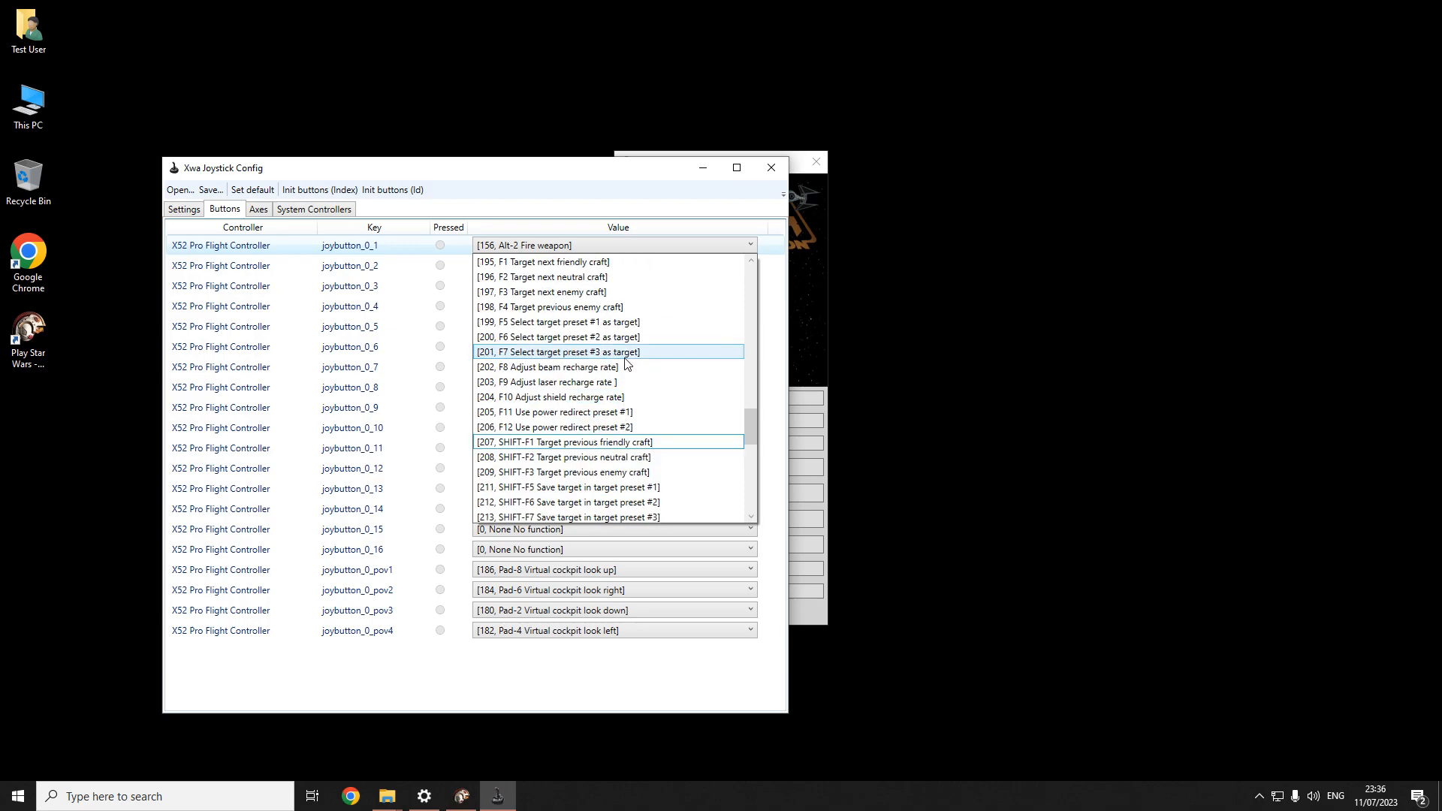
{"action": "left_click", "coordinate": [559, 188]}
{"action": "left_click", "coordinate": [596, 328]}
{"action": "scroll", "coordinate": [571, 465], "scroll_direction": "down", "scroll_amount": 10}
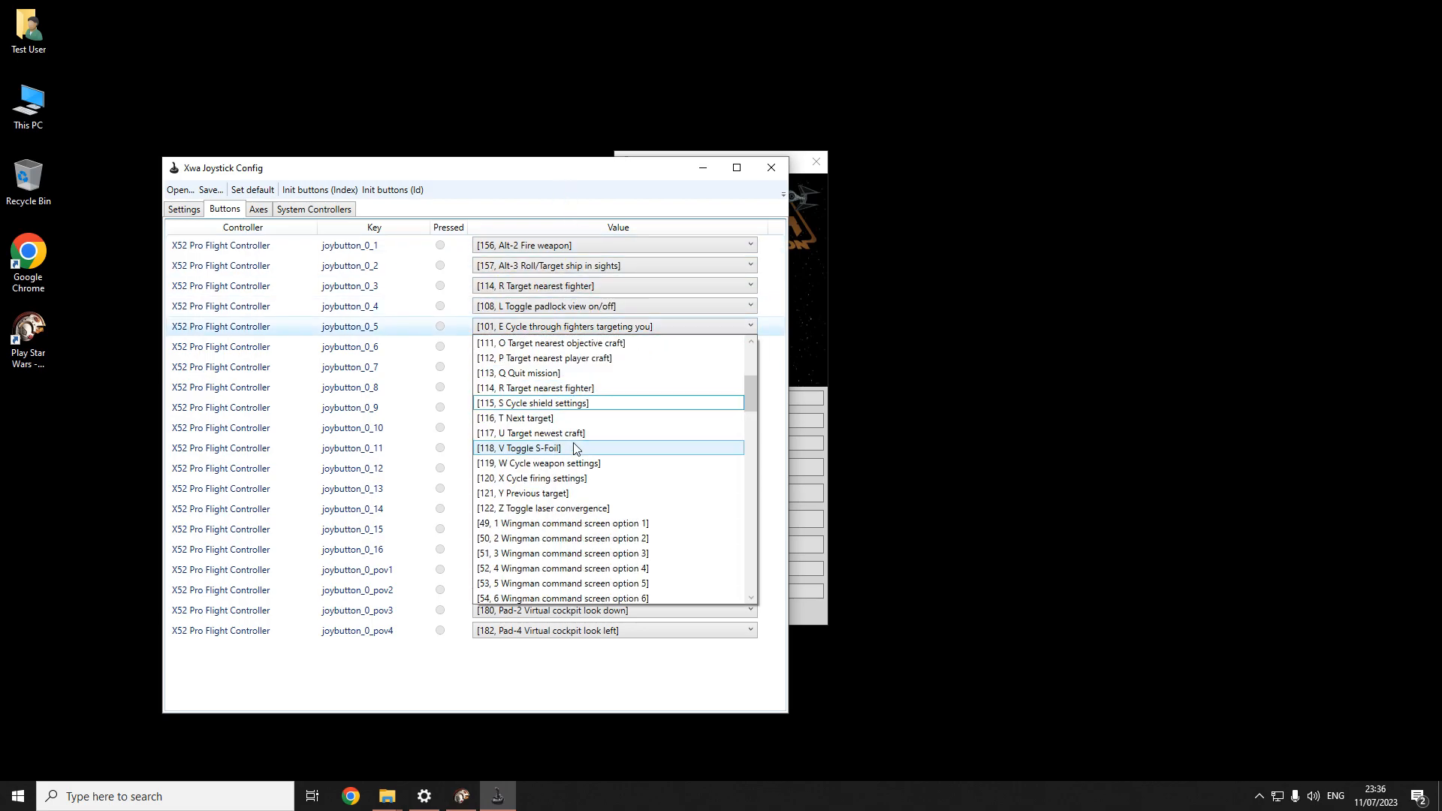
{"action": "scroll", "coordinate": [569, 505], "scroll_direction": "down", "scroll_amount": 5}
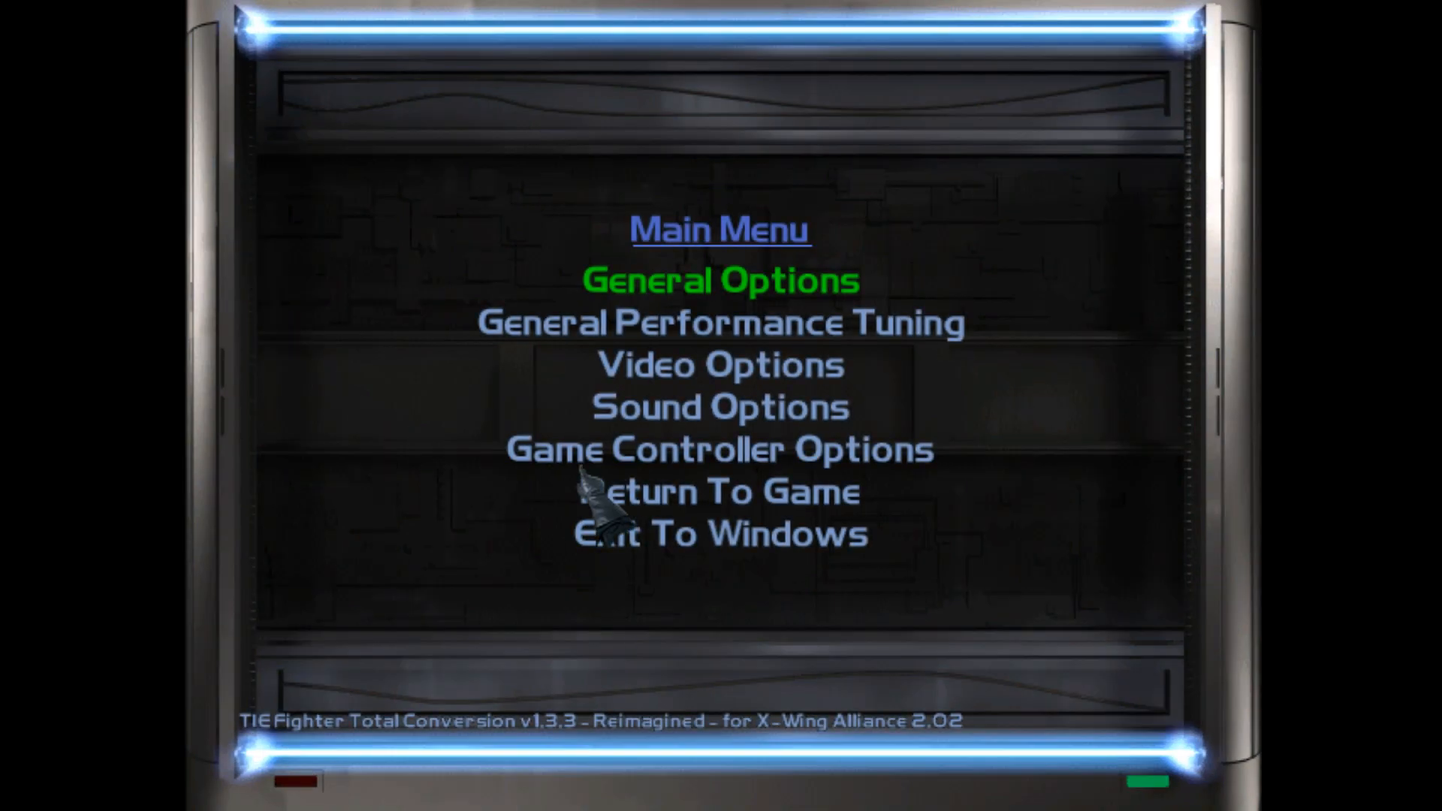
Step: In the in-game Game Controller Options, set Rudder Enabled to No
{"action": "left_click", "coordinate": [695, 455]}
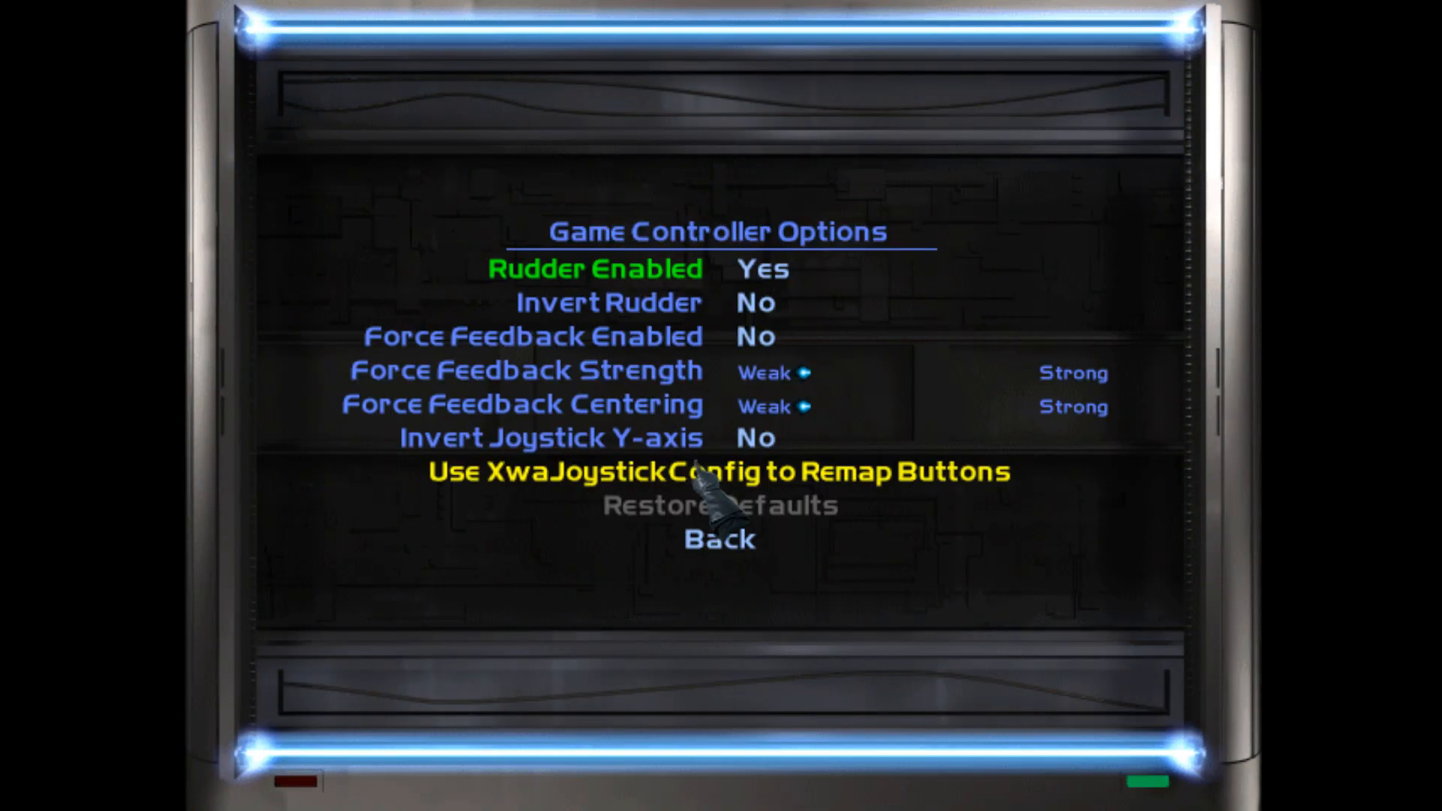
{"action": "left_click", "coordinate": [763, 274]}
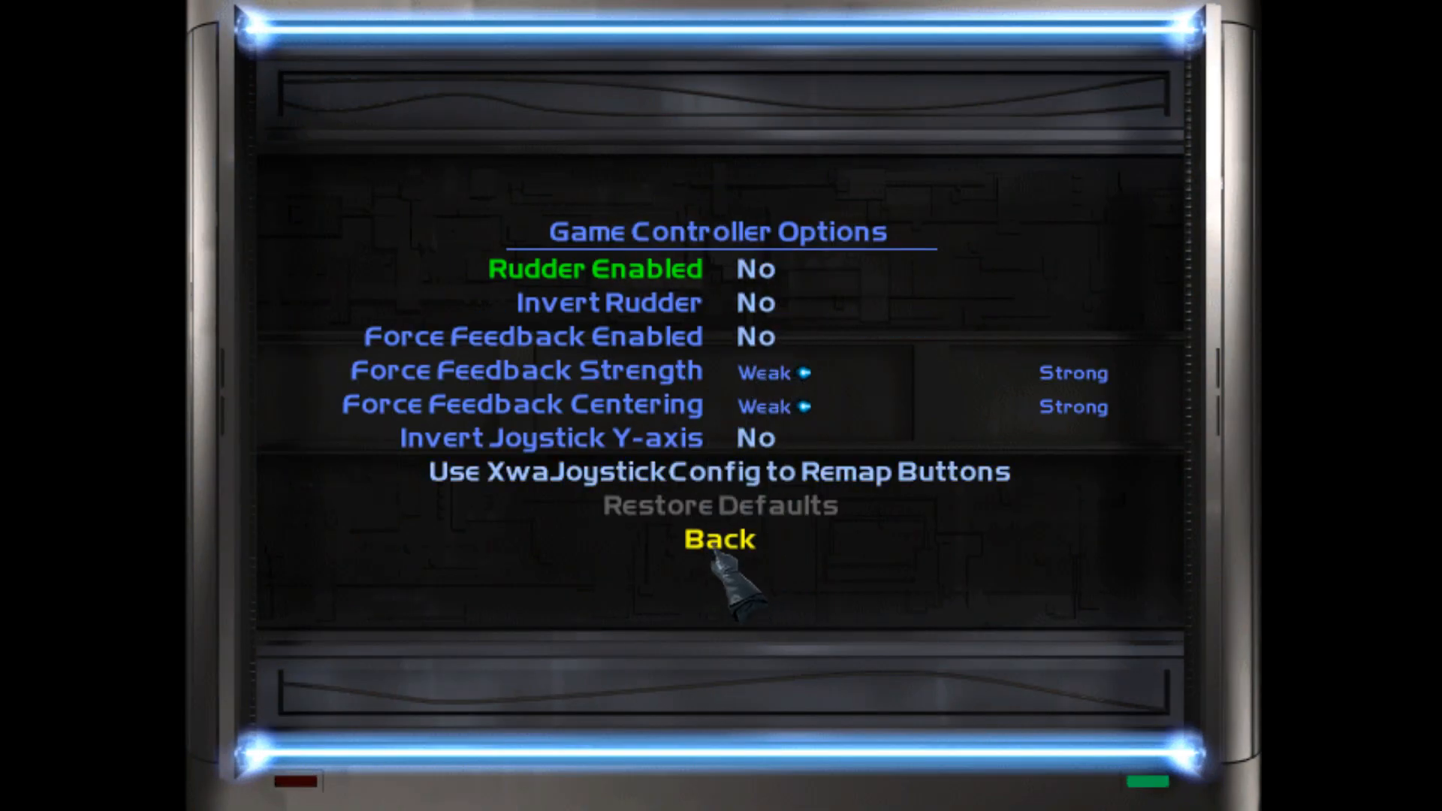
Step: Switch to Xwa Joystick Config and check the axis indexes assigned to yaw and throttle
{"action": "key", "text": "alt+Tab"}
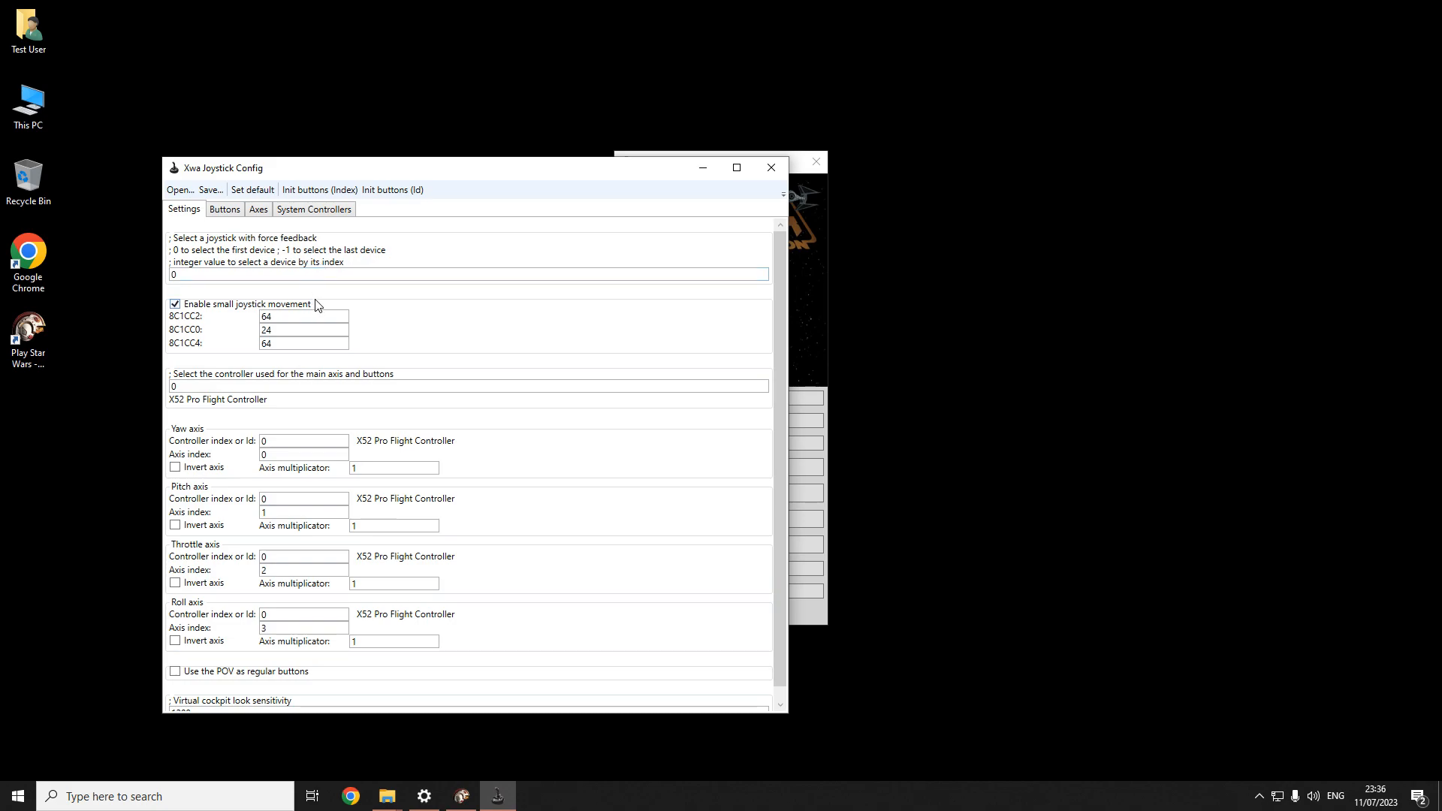
{"action": "scroll", "coordinate": [319, 312], "scroll_direction": "down", "scroll_amount": 1}
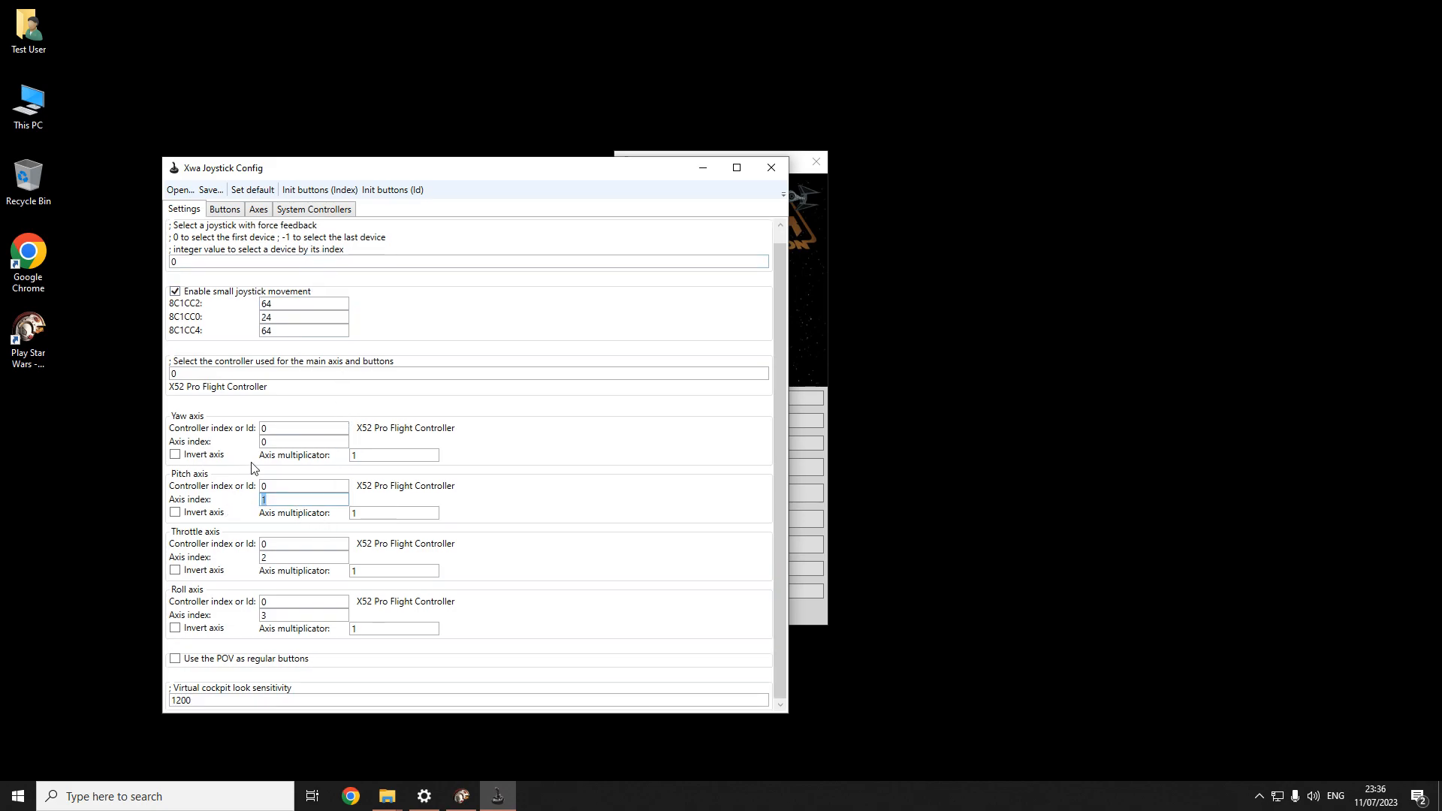
{"action": "double_click", "coordinate": [265, 441]}
{"action": "double_click", "coordinate": [279, 556]}
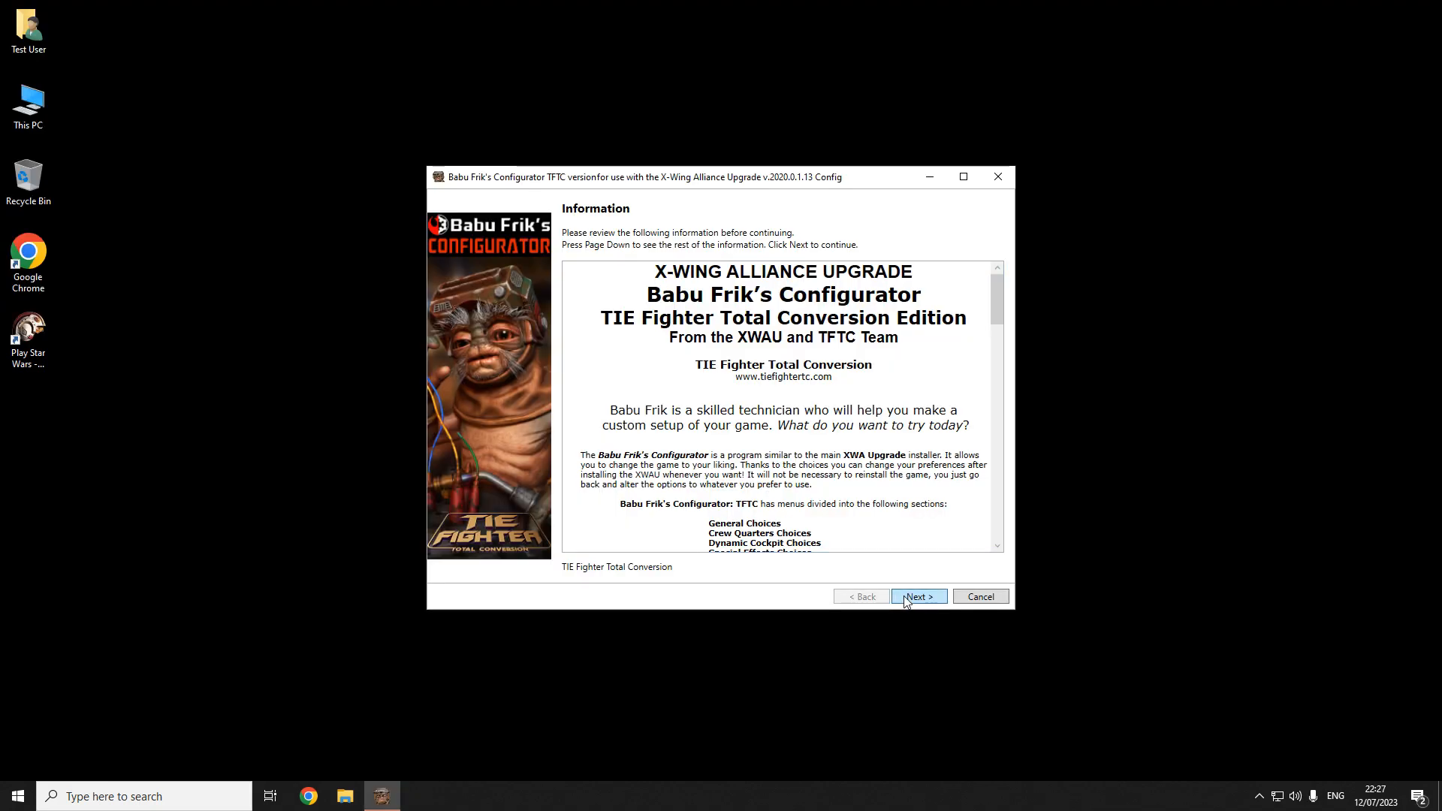
Step: In Babu Frik's Configurator, enable mouse joystick emulation, turn Joystick Emulation on and set Mouse Sensitivity to Keyboard only
{"action": "left_click", "coordinate": [903, 599]}
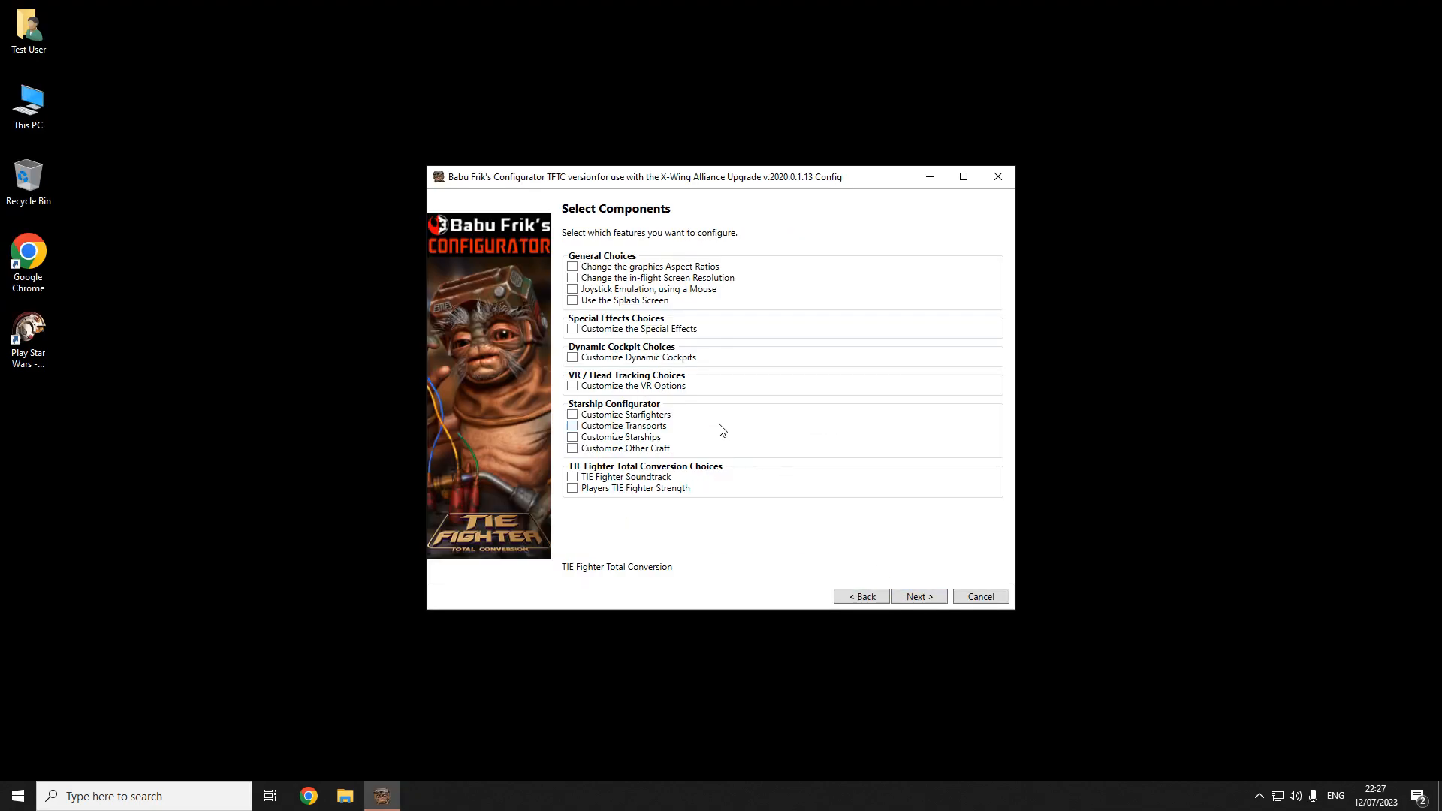
{"action": "left_click", "coordinate": [649, 292]}
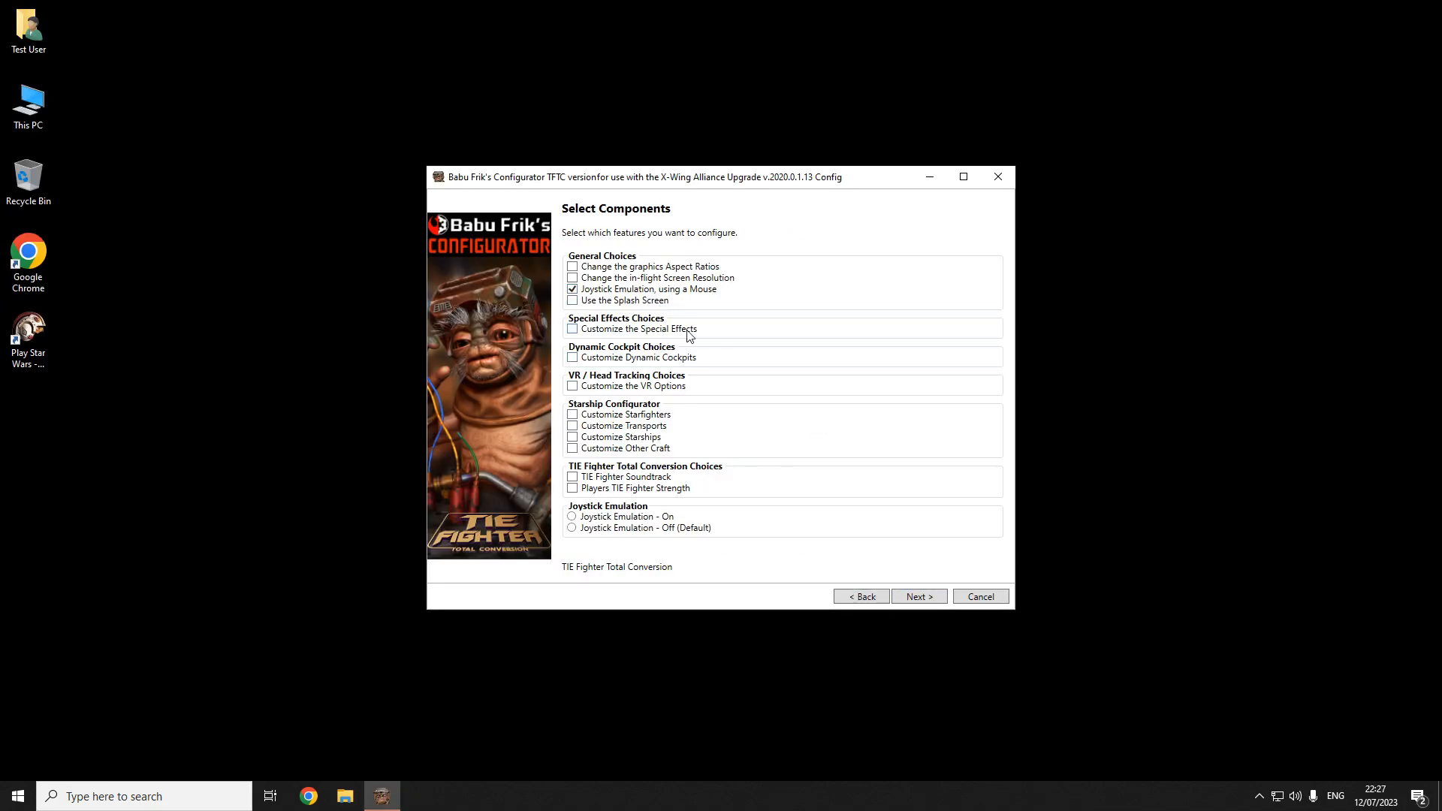
{"action": "left_click", "coordinate": [635, 518]}
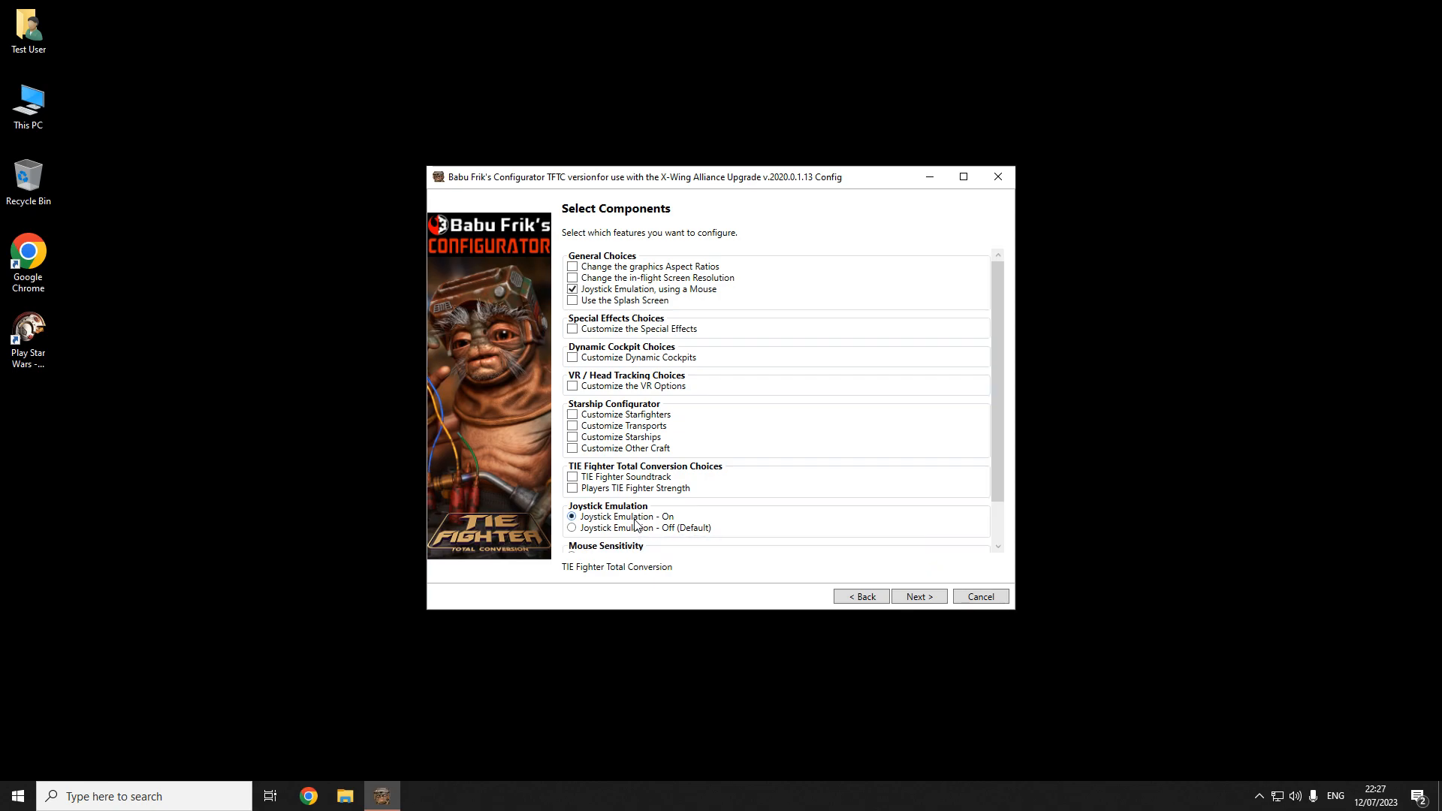
{"action": "scroll", "coordinate": [681, 526], "scroll_direction": "down", "scroll_amount": 2}
{"action": "scroll", "coordinate": [680, 526], "scroll_direction": "down", "scroll_amount": 1}
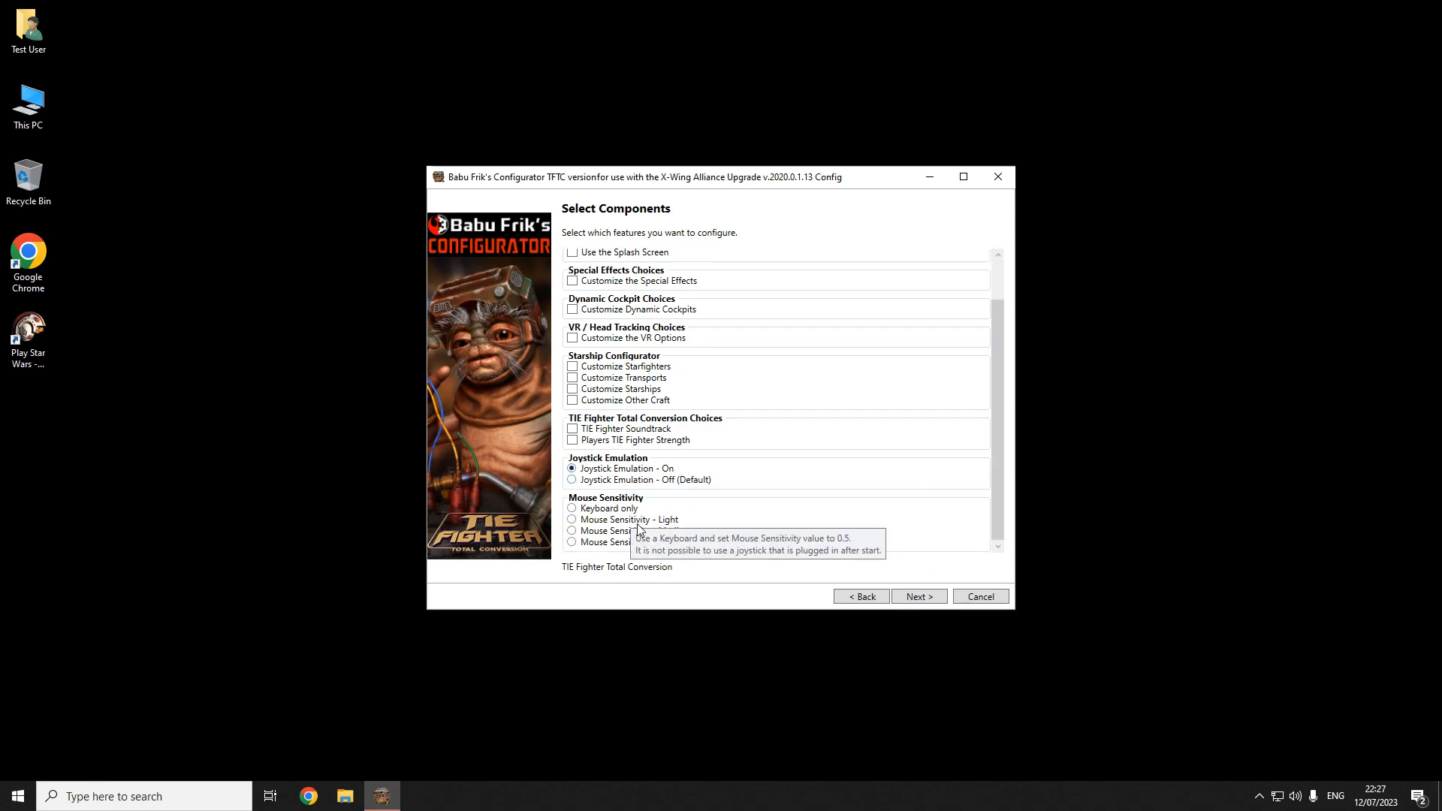
{"action": "left_click", "coordinate": [668, 521]}
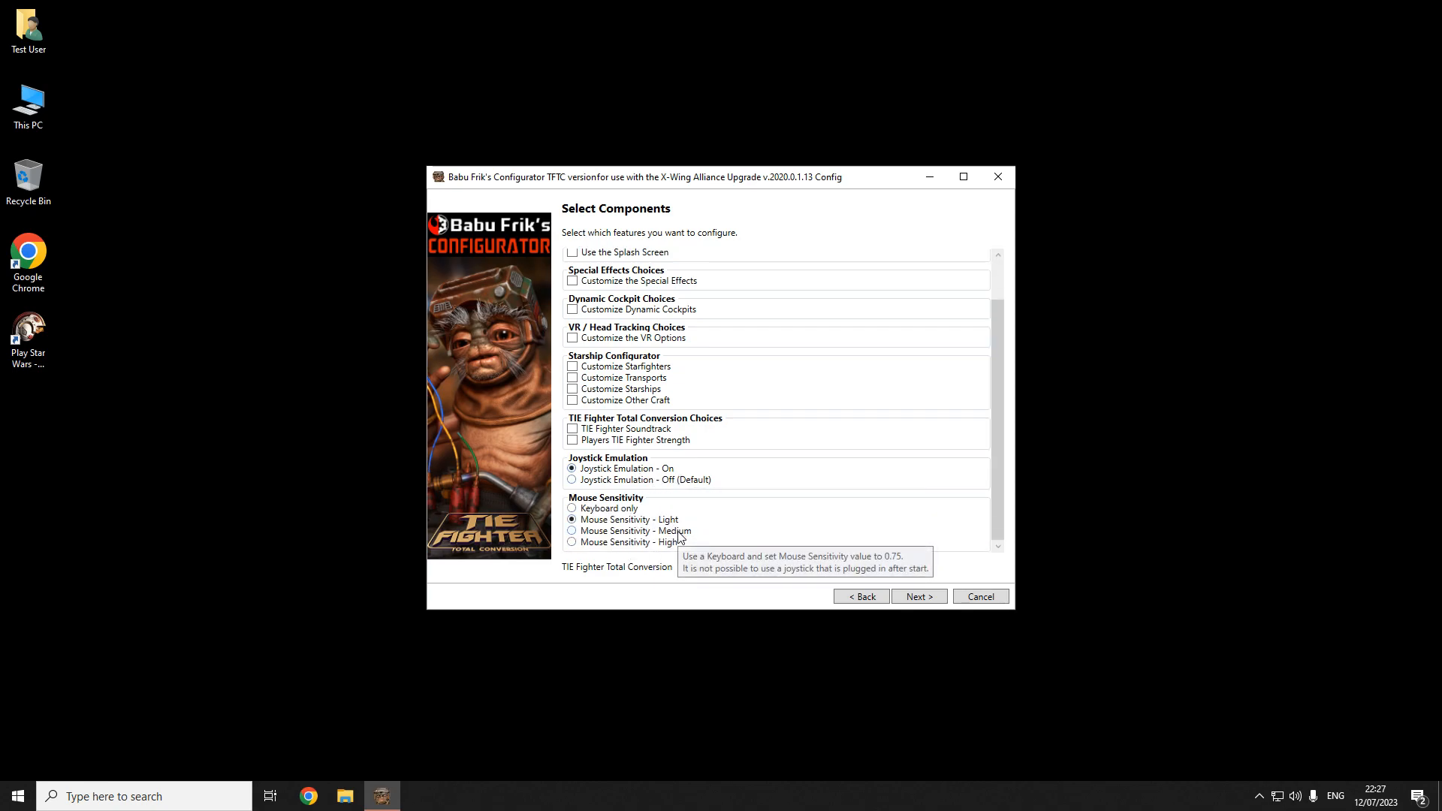
{"action": "mouse_move", "coordinate": [626, 513]}
{"action": "left_click", "coordinate": [626, 513]}
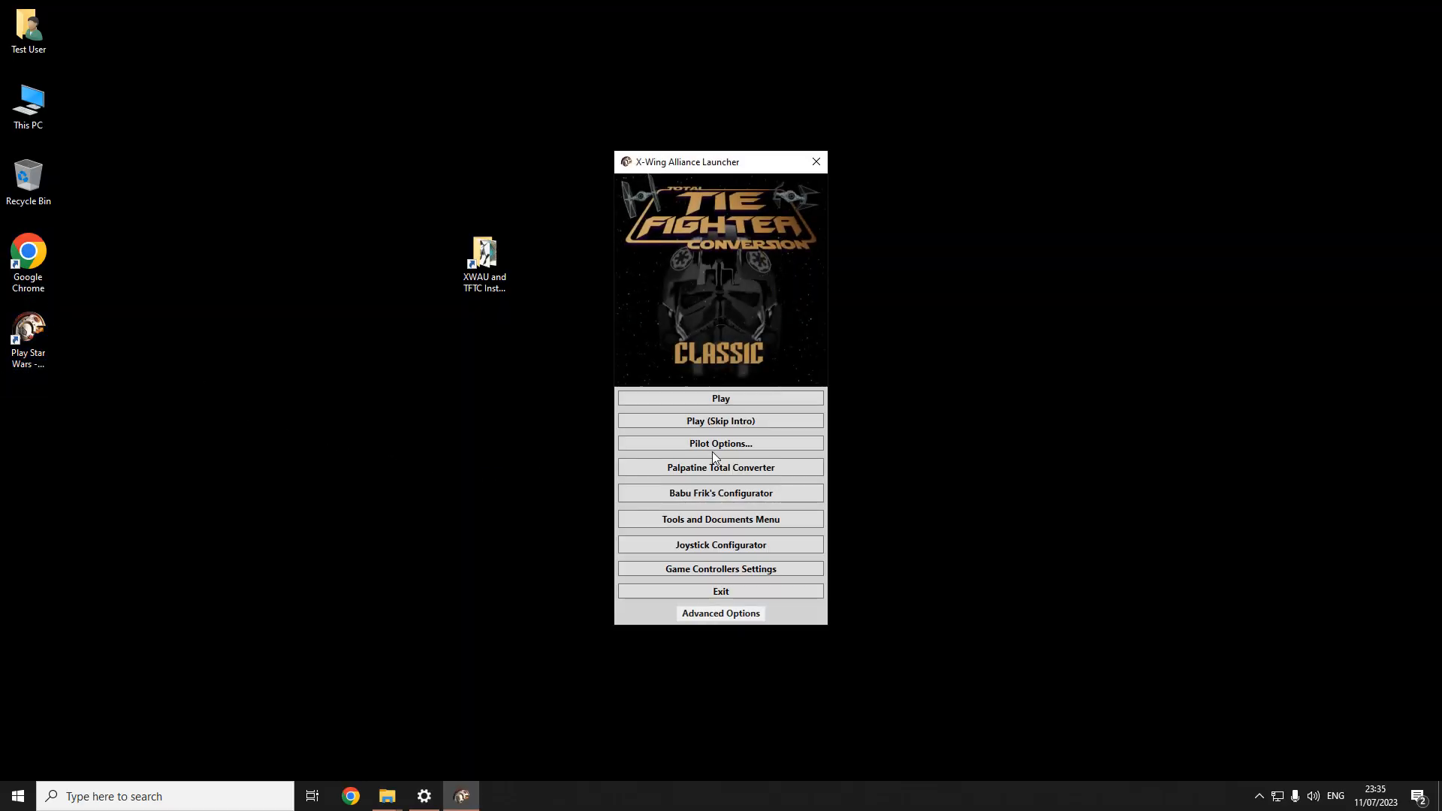
Step: Select Create New Player in the pilot options and start the game without the intro to enter the new pilot's name
{"action": "left_click", "coordinate": [739, 446]}
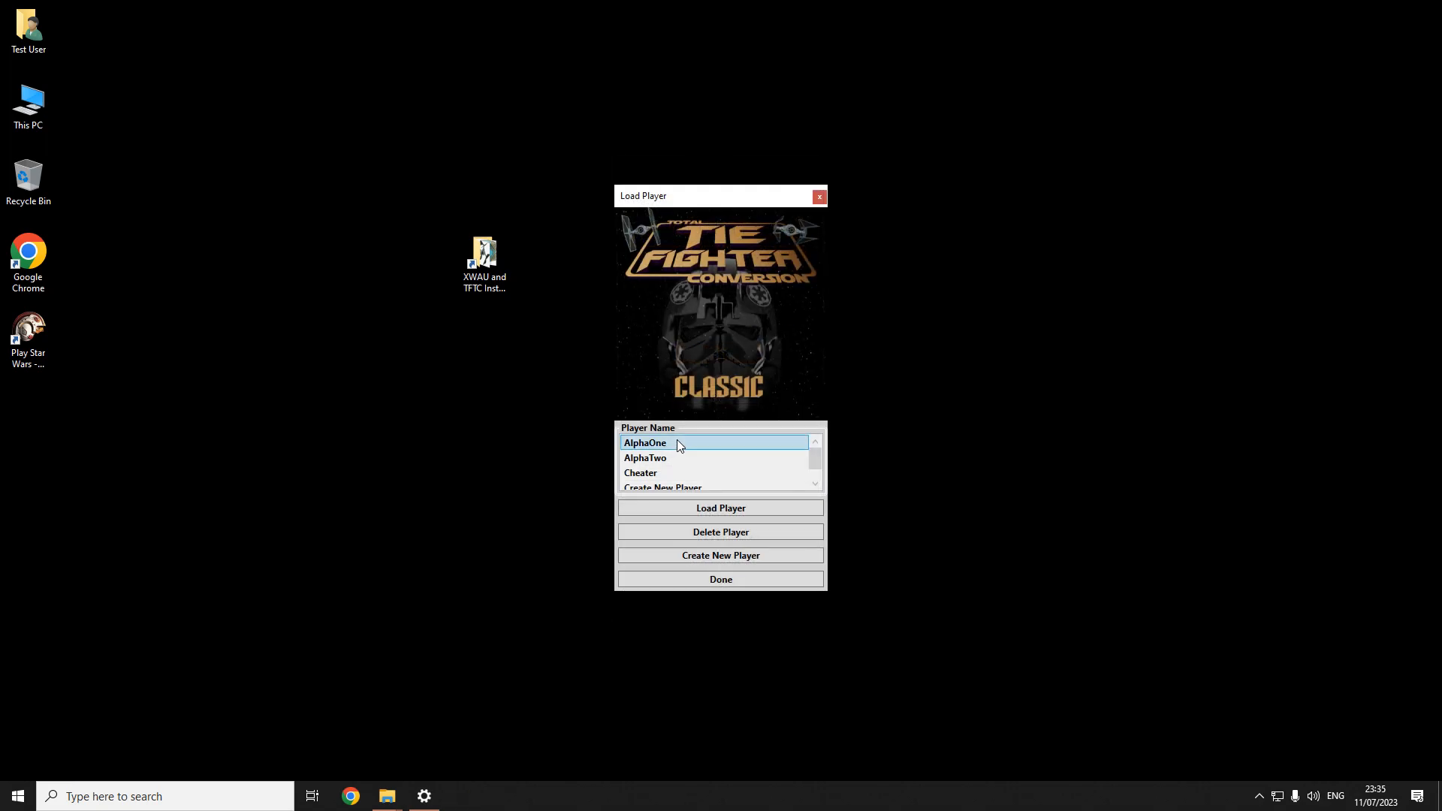
{"action": "left_click", "coordinate": [683, 460]}
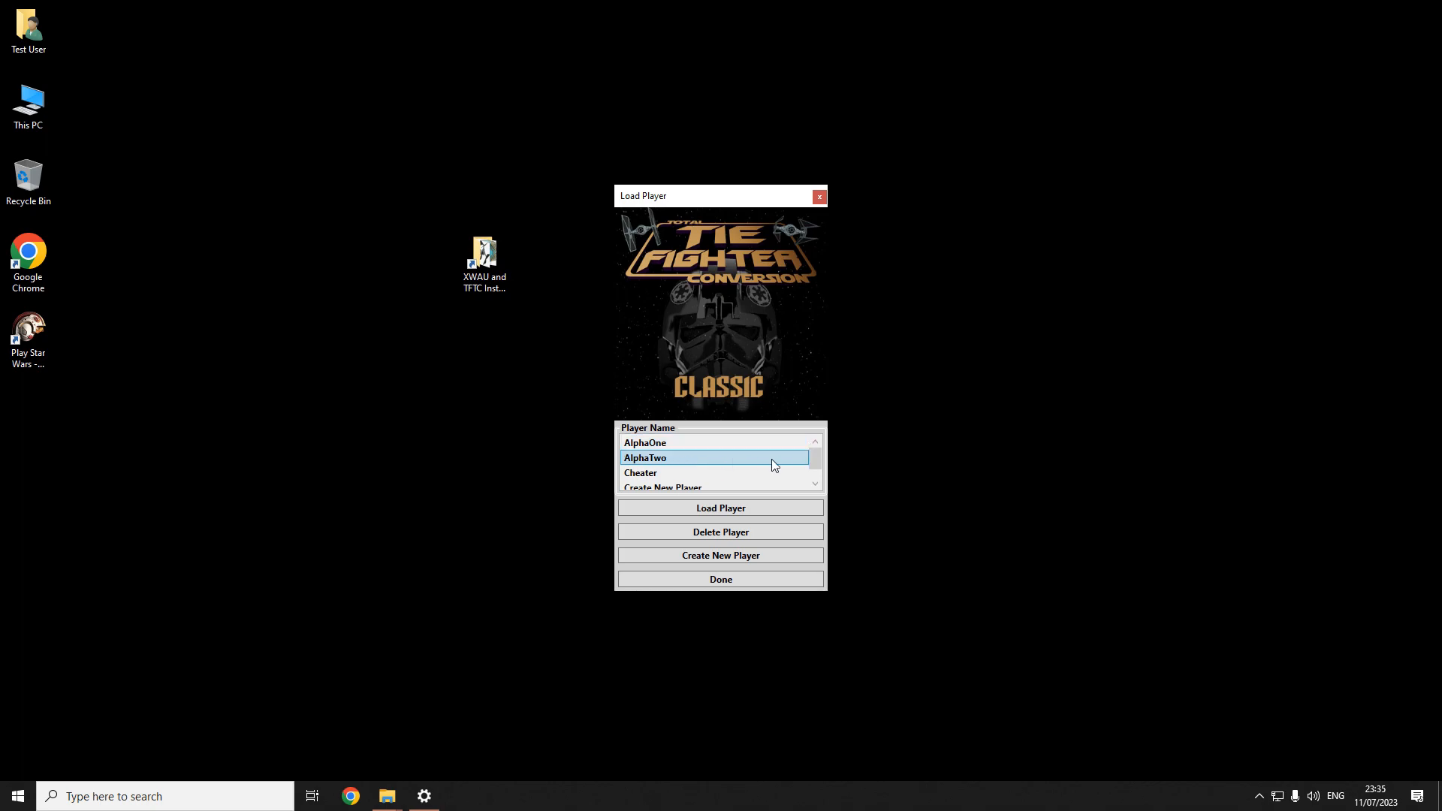
{"action": "left_click_drag", "start_coordinate": [817, 463], "coordinate": [813, 476]}
{"action": "left_click", "coordinate": [710, 473]}
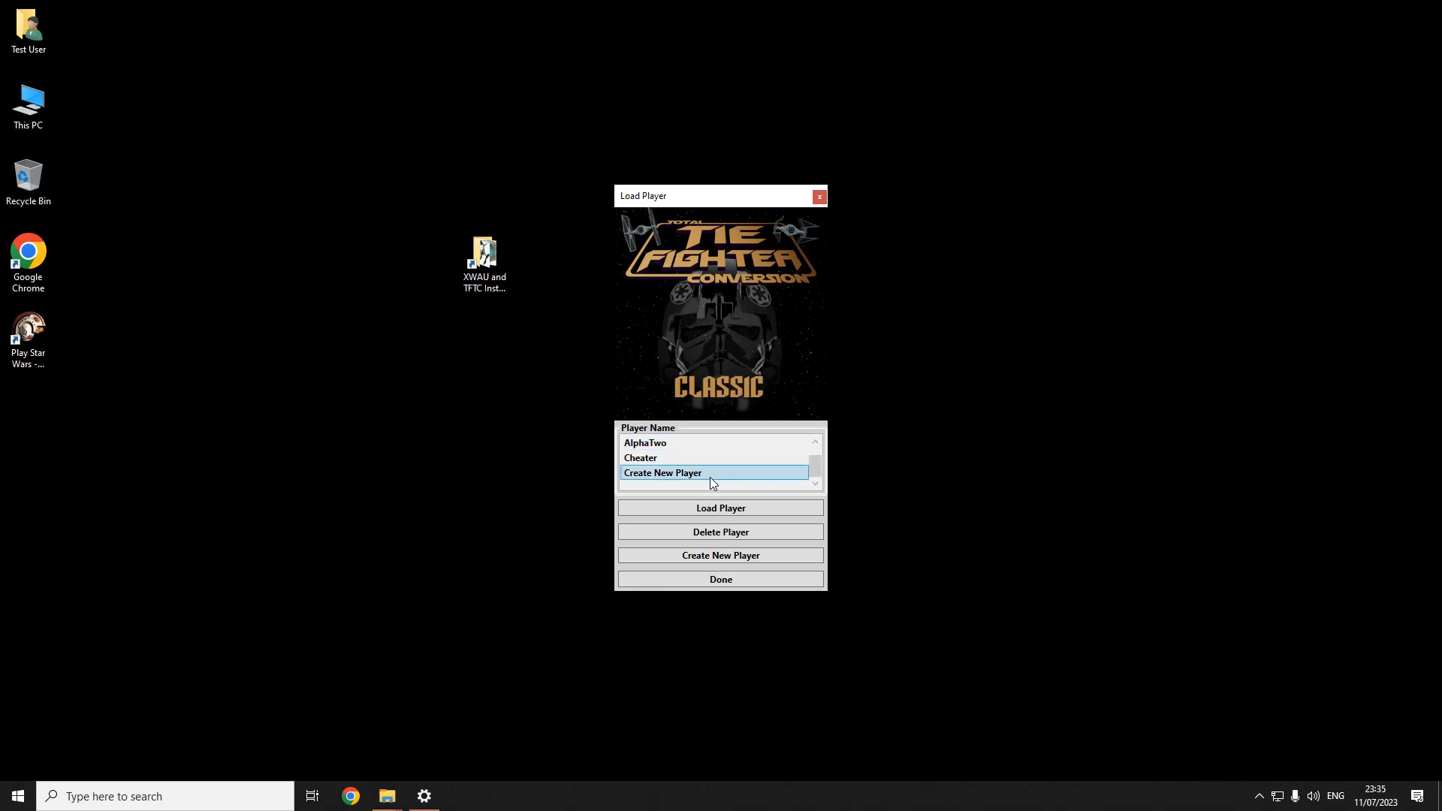
{"action": "left_click", "coordinate": [718, 557]}
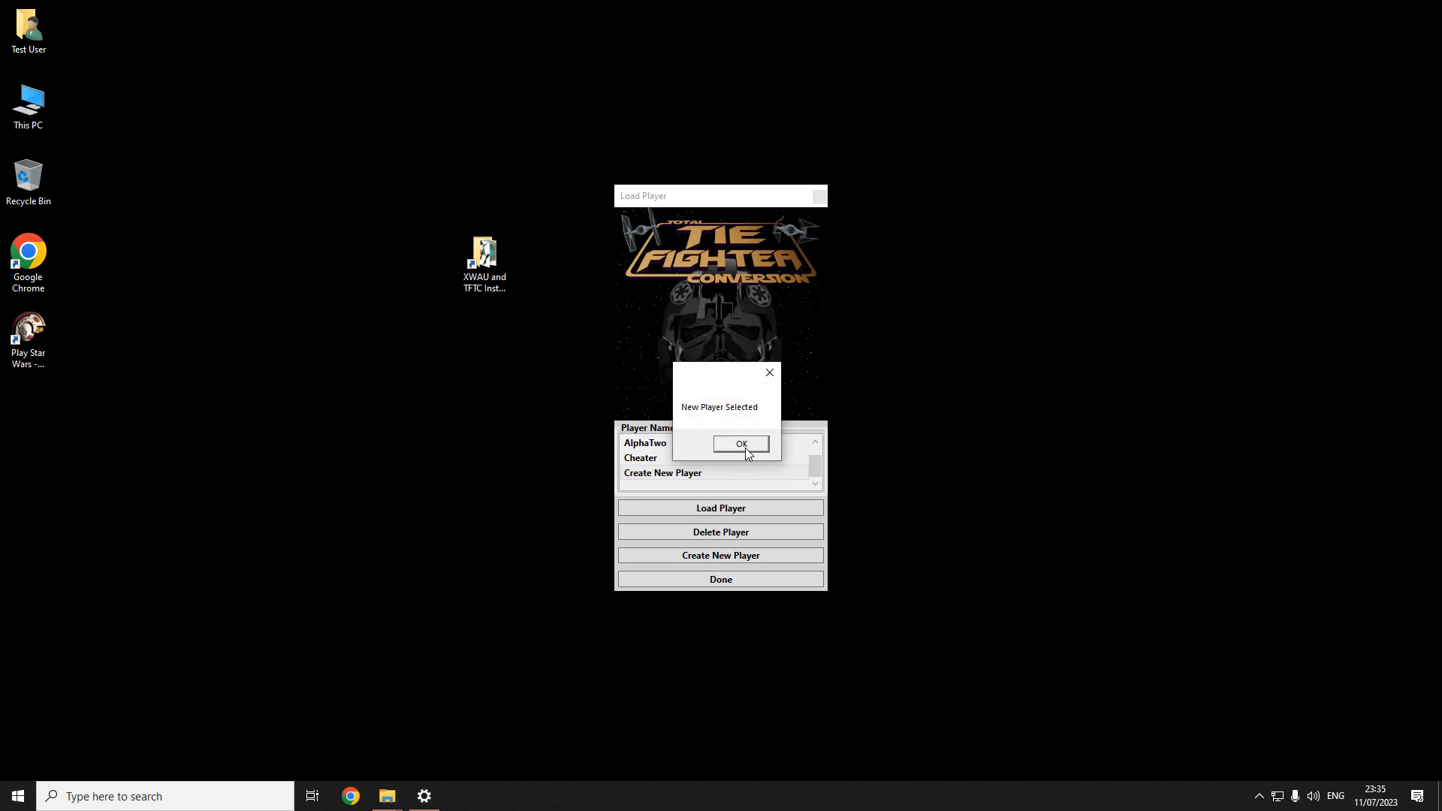
{"action": "left_click", "coordinate": [745, 448]}
{"action": "left_click", "coordinate": [724, 579]}
{"action": "left_click", "coordinate": [715, 427]}
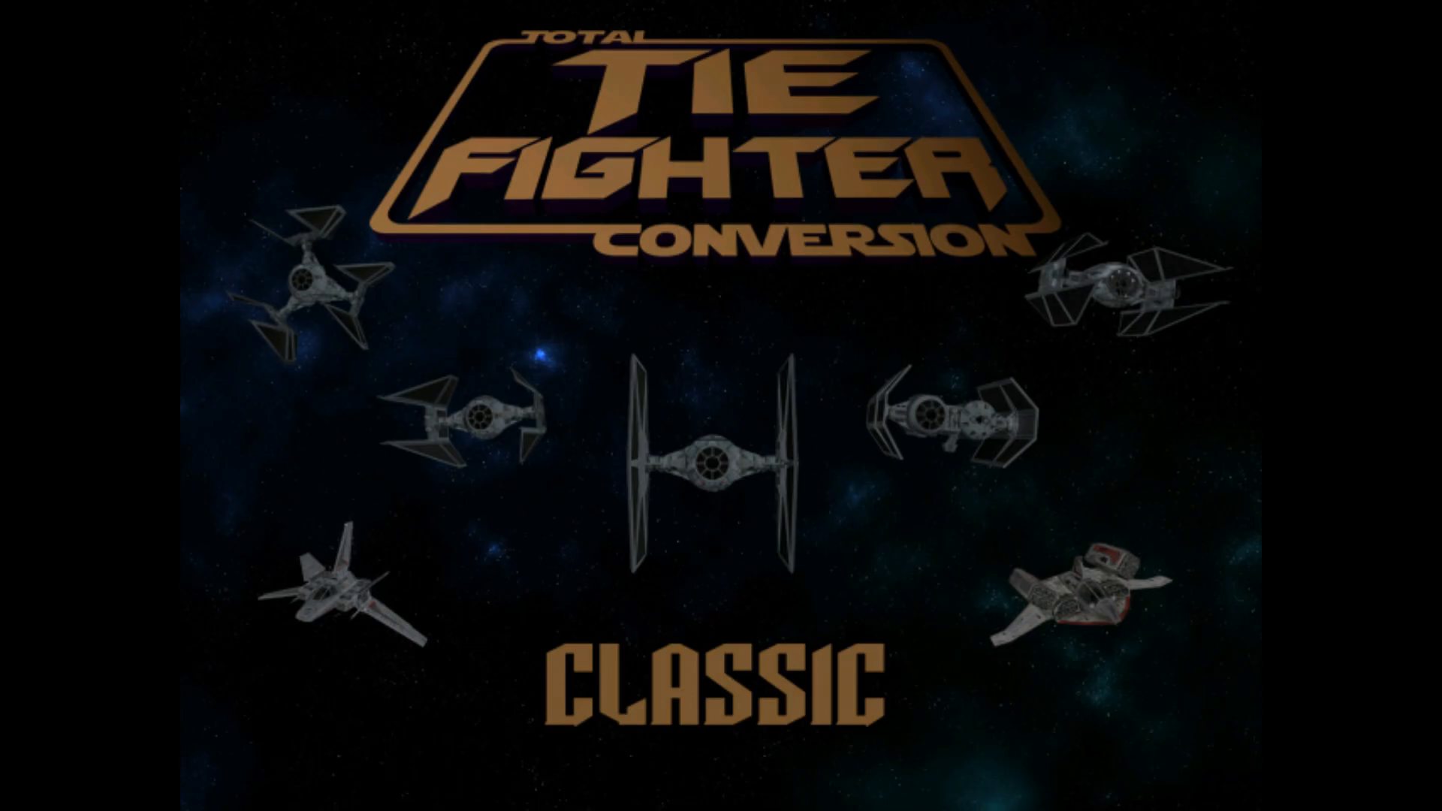
{"action": "type", "text": "Marek"}
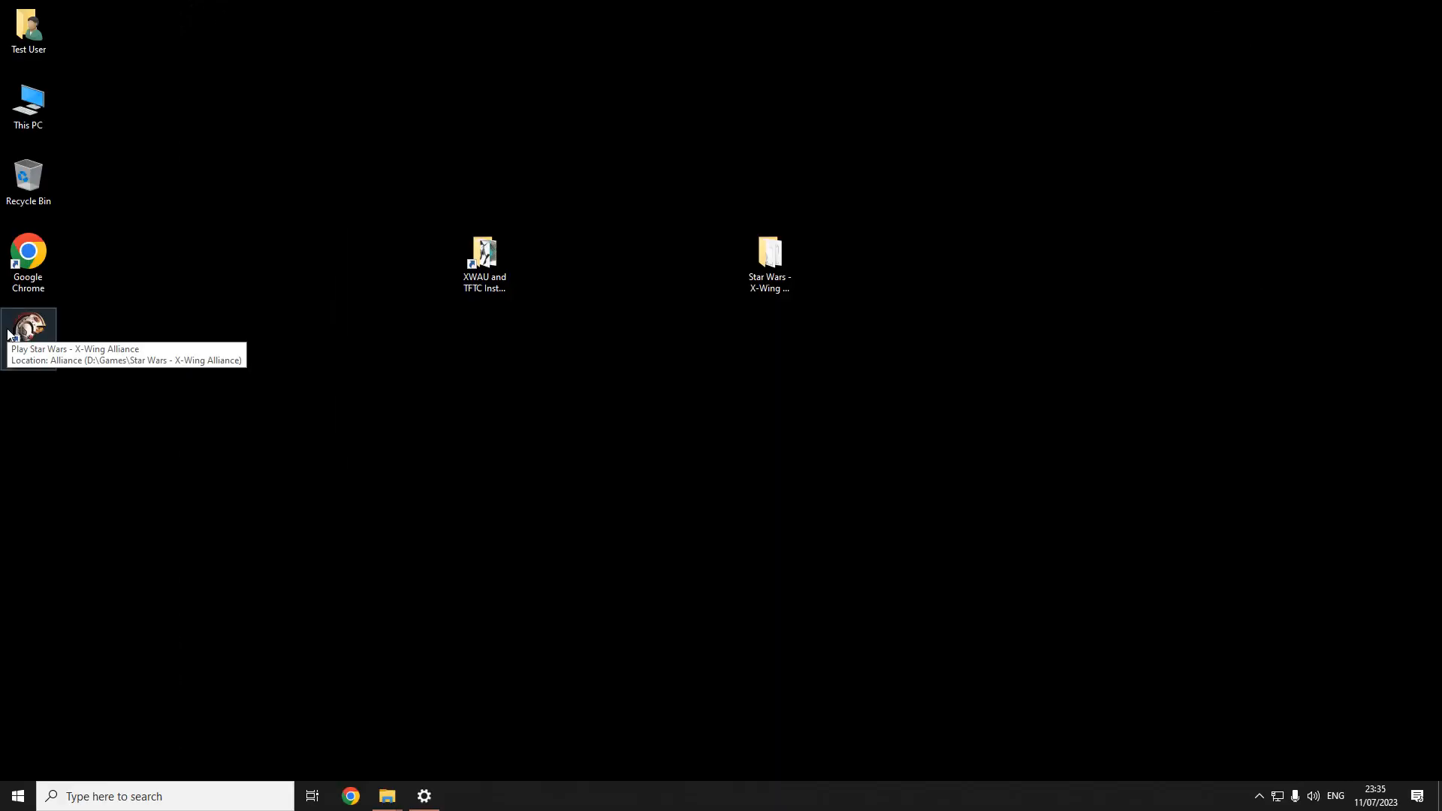
Step: Reopen the X-Wing Alliance Launcher and choose Create New Player in the pilot options again
{"action": "double_click", "coordinate": [4, 327]}
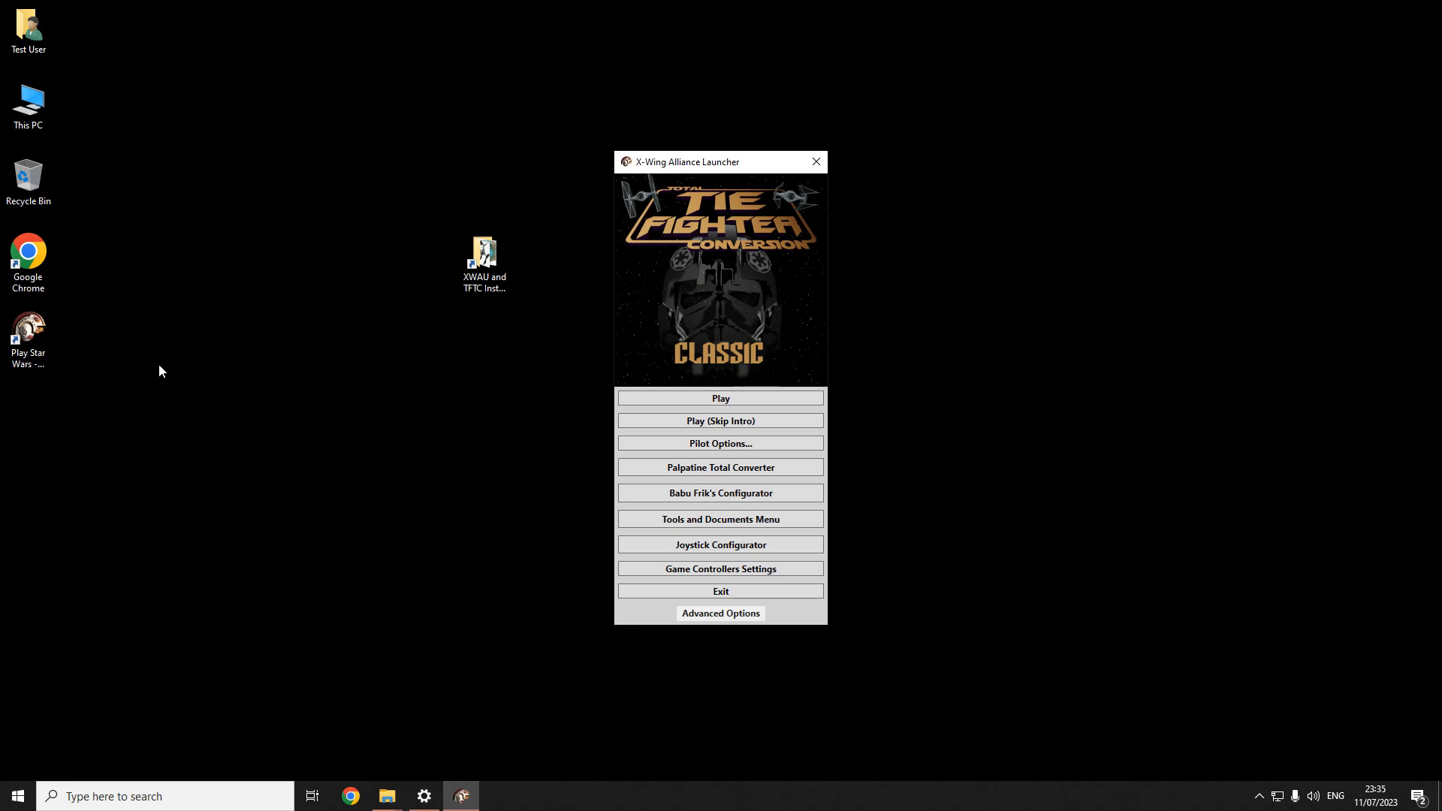
{"action": "left_click", "coordinate": [739, 444]}
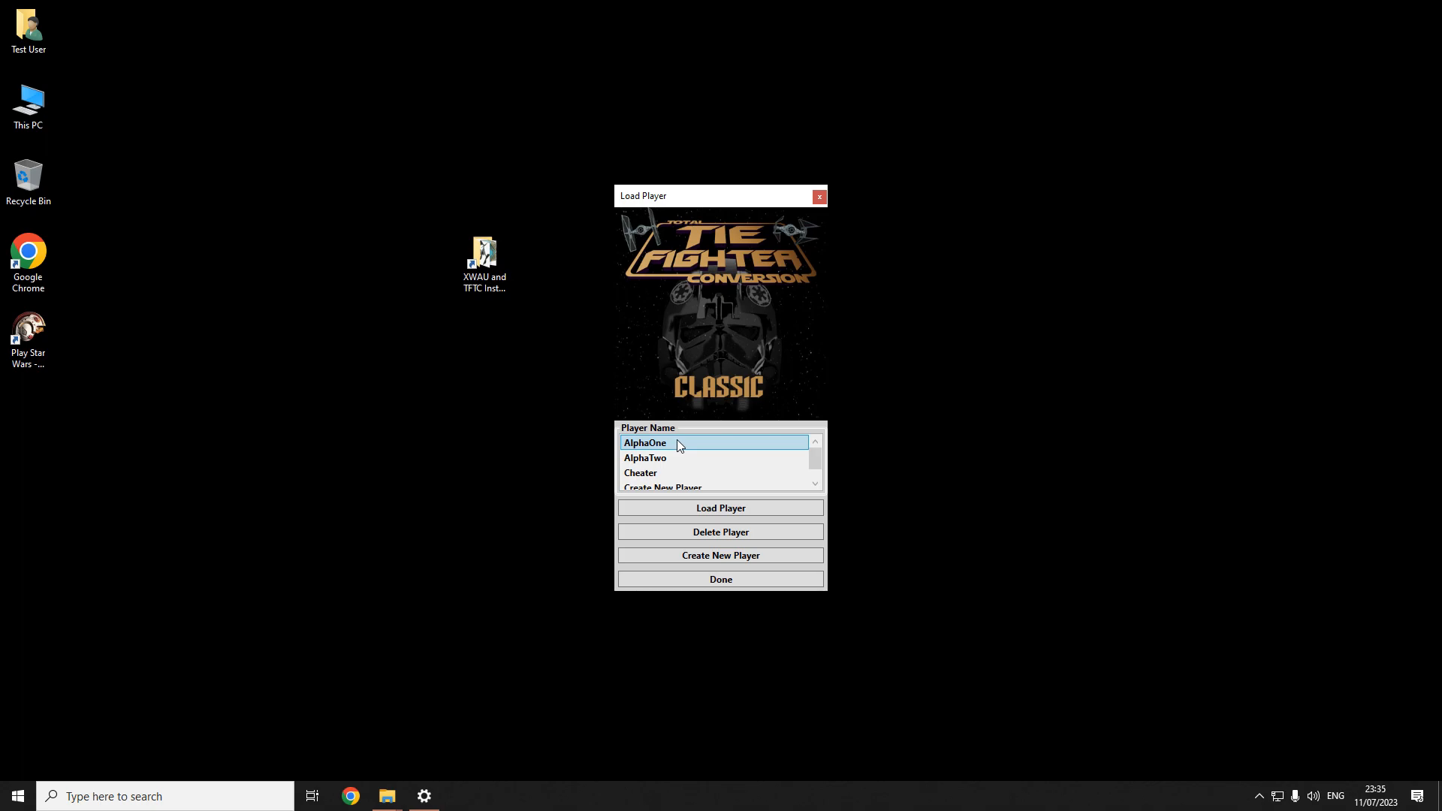
{"action": "left_click", "coordinate": [680, 457]}
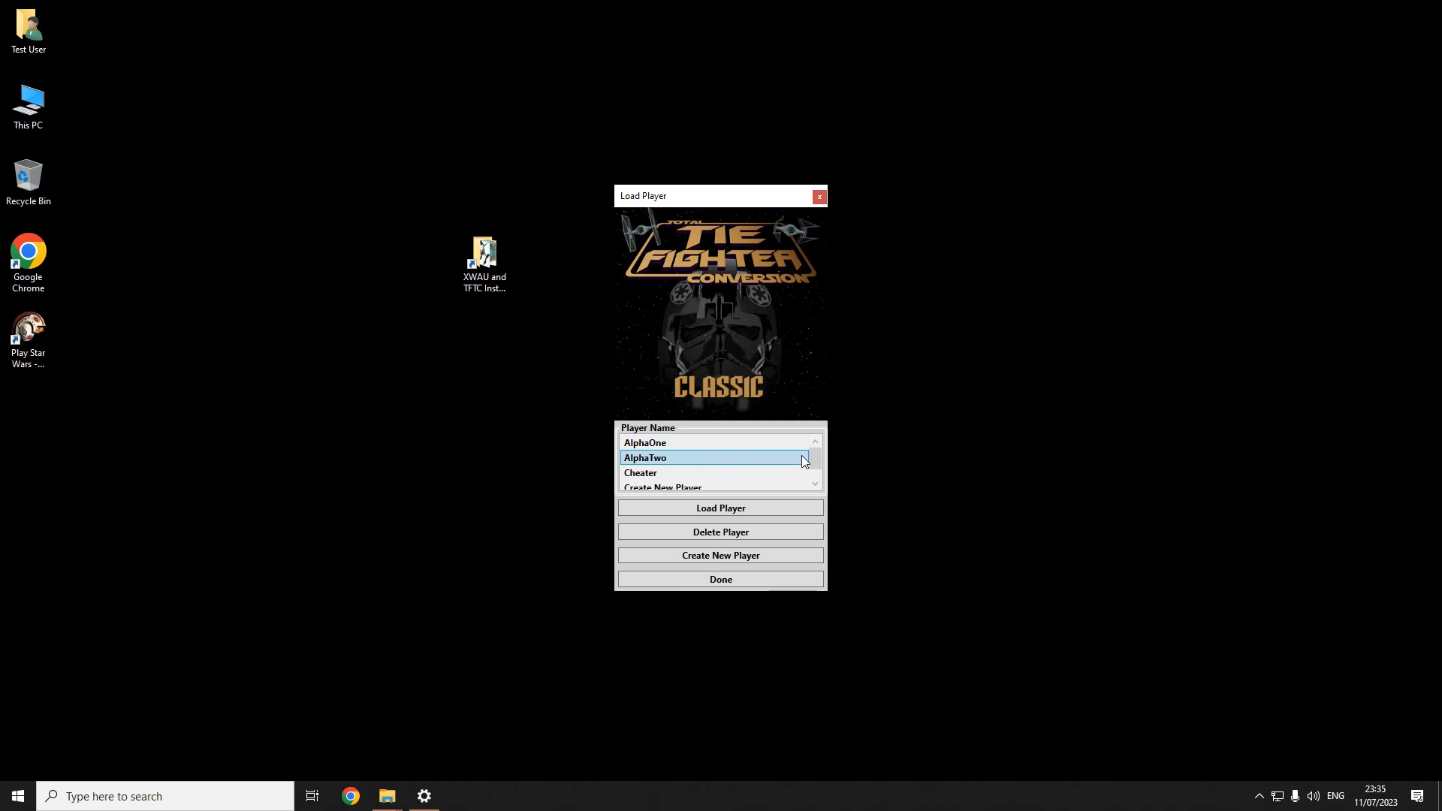
{"action": "left_click", "coordinate": [817, 473]}
{"action": "left_click", "coordinate": [713, 476]}
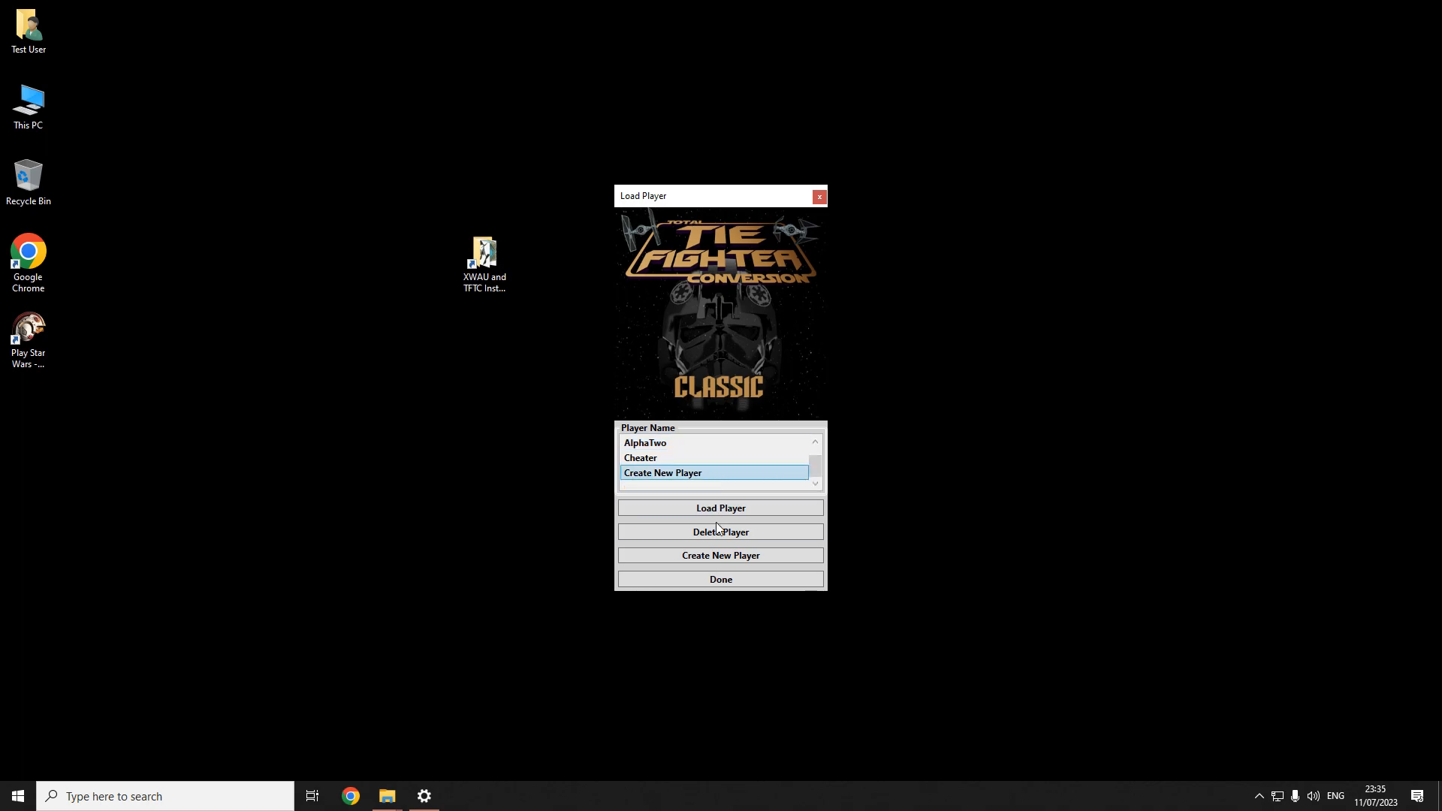
{"action": "left_click", "coordinate": [718, 557]}
{"action": "left_click", "coordinate": [745, 451]}
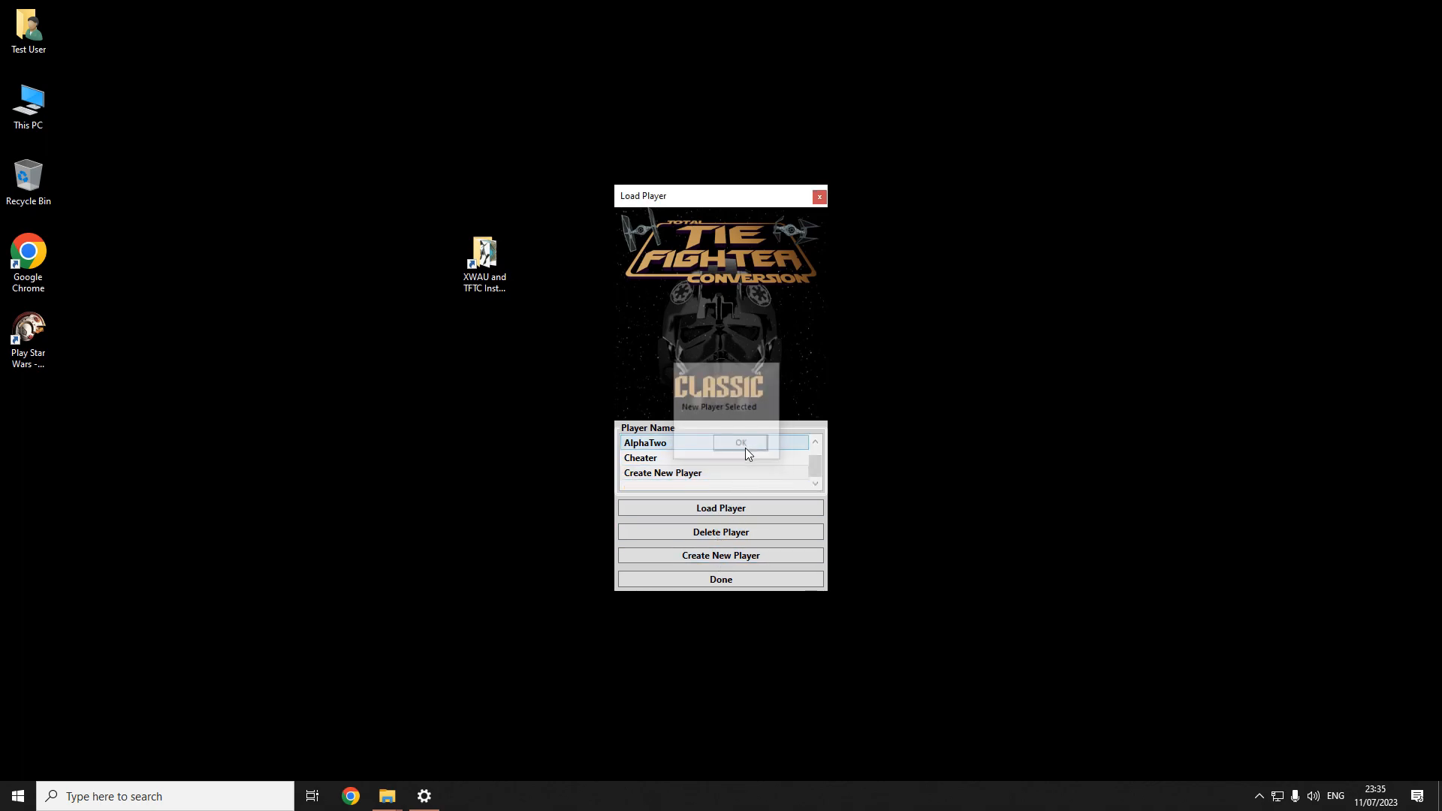
{"action": "left_click", "coordinate": [725, 585]}
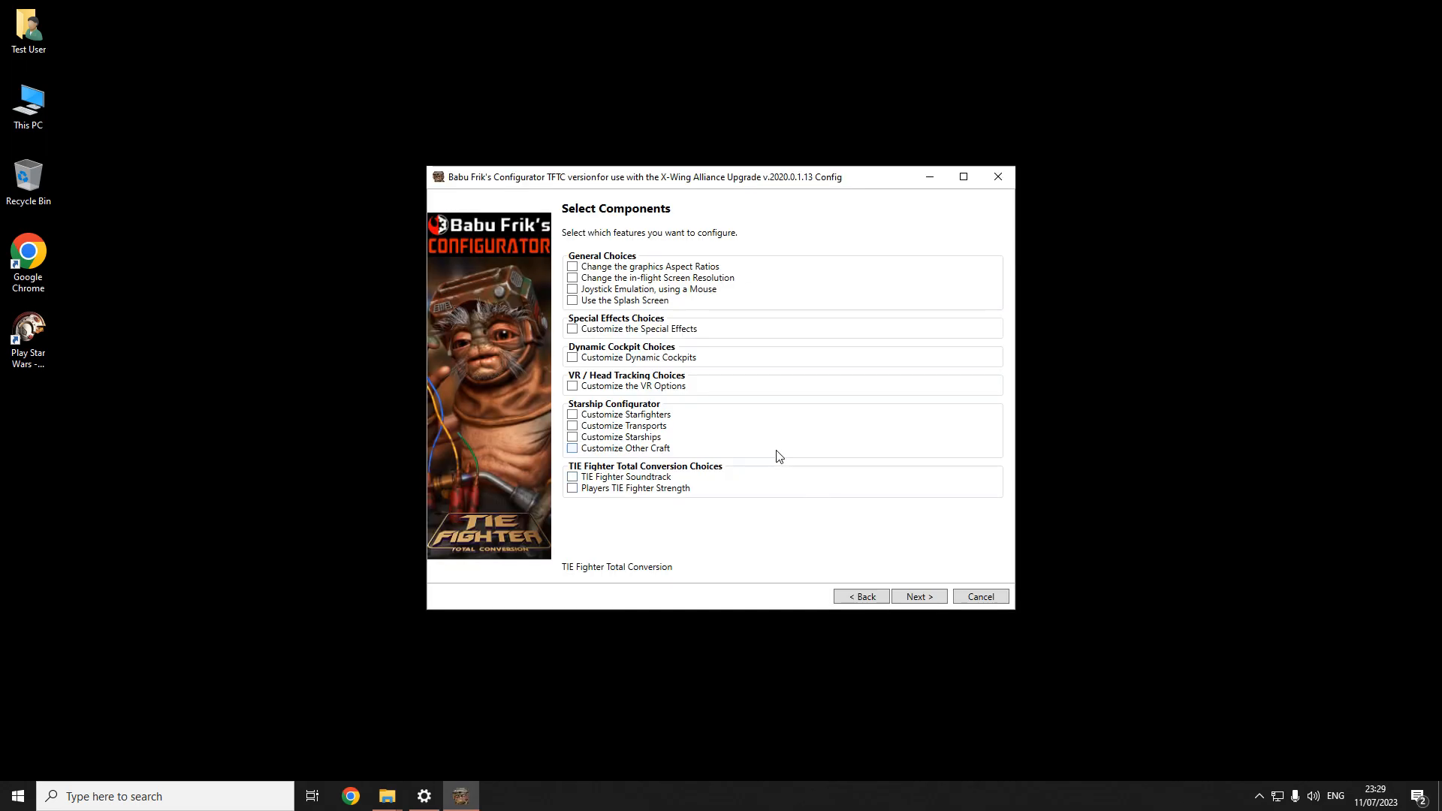
Step: Examine the in-flight screen resolution choices in Babu Frik's Configurator and leave that component unselected
{"action": "left_click", "coordinate": [697, 279]}
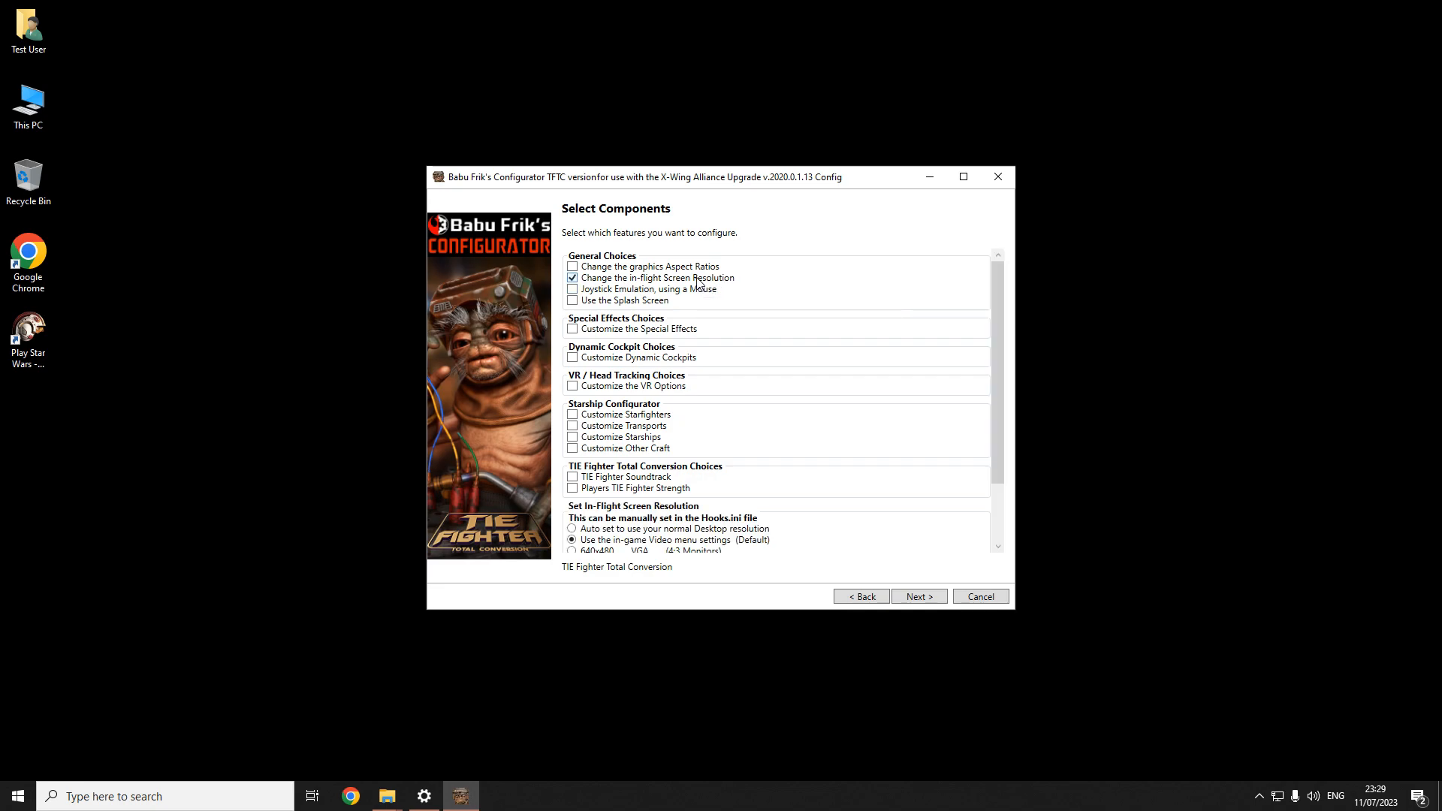
{"action": "scroll", "coordinate": [721, 376], "scroll_direction": "down", "scroll_amount": 3}
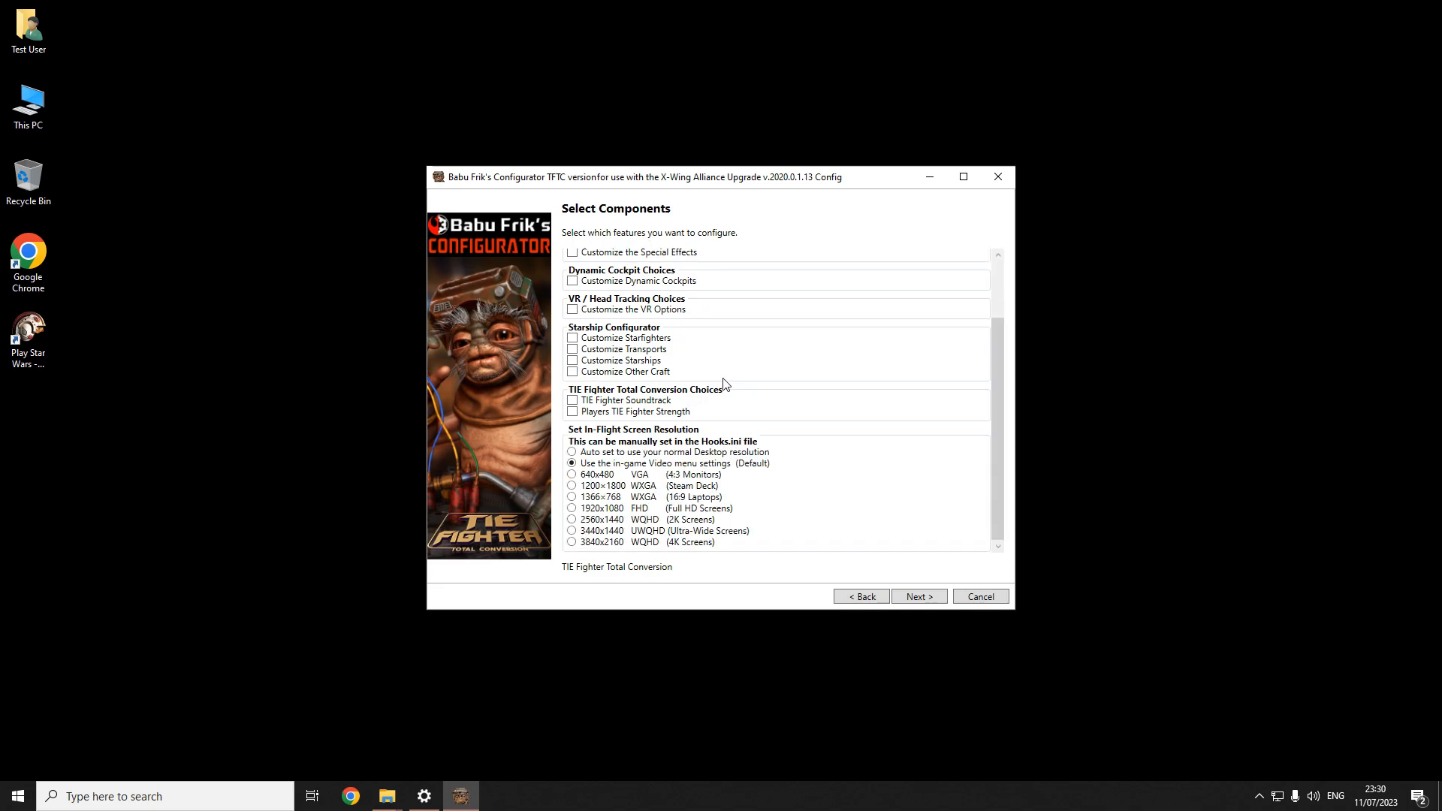
{"action": "scroll", "coordinate": [713, 361], "scroll_direction": "up", "scroll_amount": 3}
{"action": "left_click", "coordinate": [646, 278]}
Step: Choose to customize the special effects and include Bloom Levels, Dynamic Lights and Ray Tracing in the configuration
{"action": "left_click", "coordinate": [604, 331]}
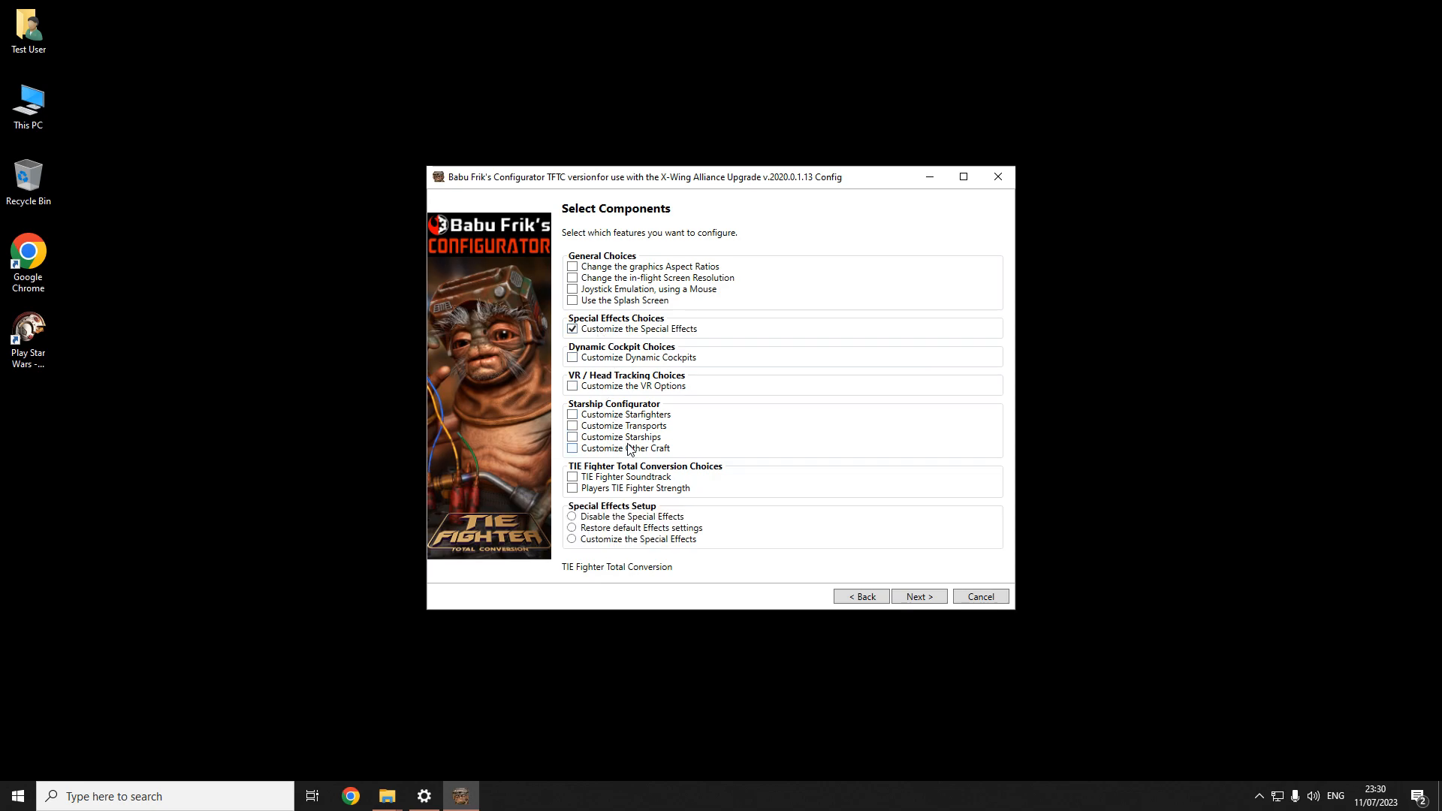
{"action": "left_click", "coordinate": [621, 540]}
{"action": "scroll", "coordinate": [708, 491], "scroll_direction": "down", "scroll_amount": 3}
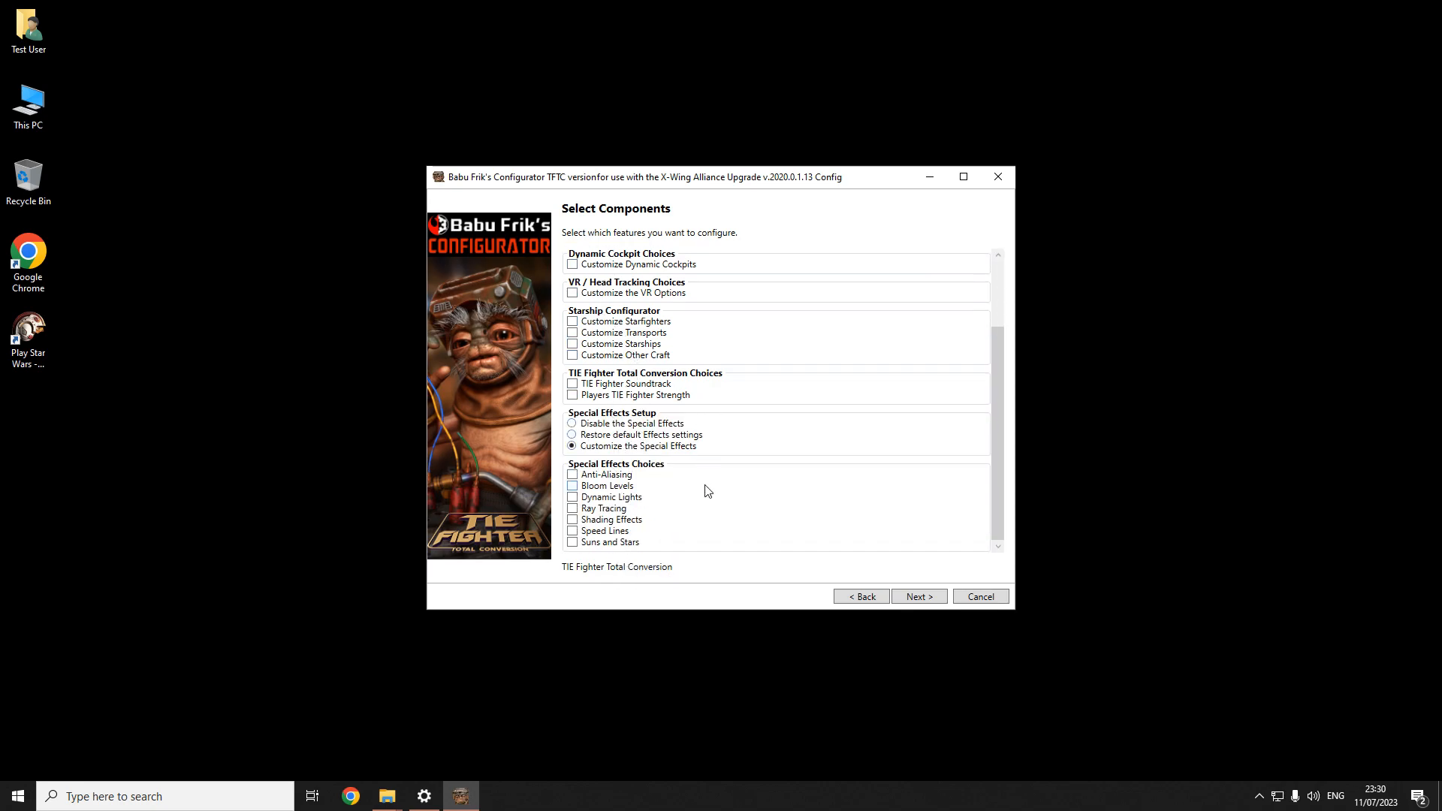
{"action": "left_click", "coordinate": [630, 486]}
{"action": "left_click", "coordinate": [628, 498]}
{"action": "scroll", "coordinate": [638, 501], "scroll_direction": "down", "scroll_amount": 1}
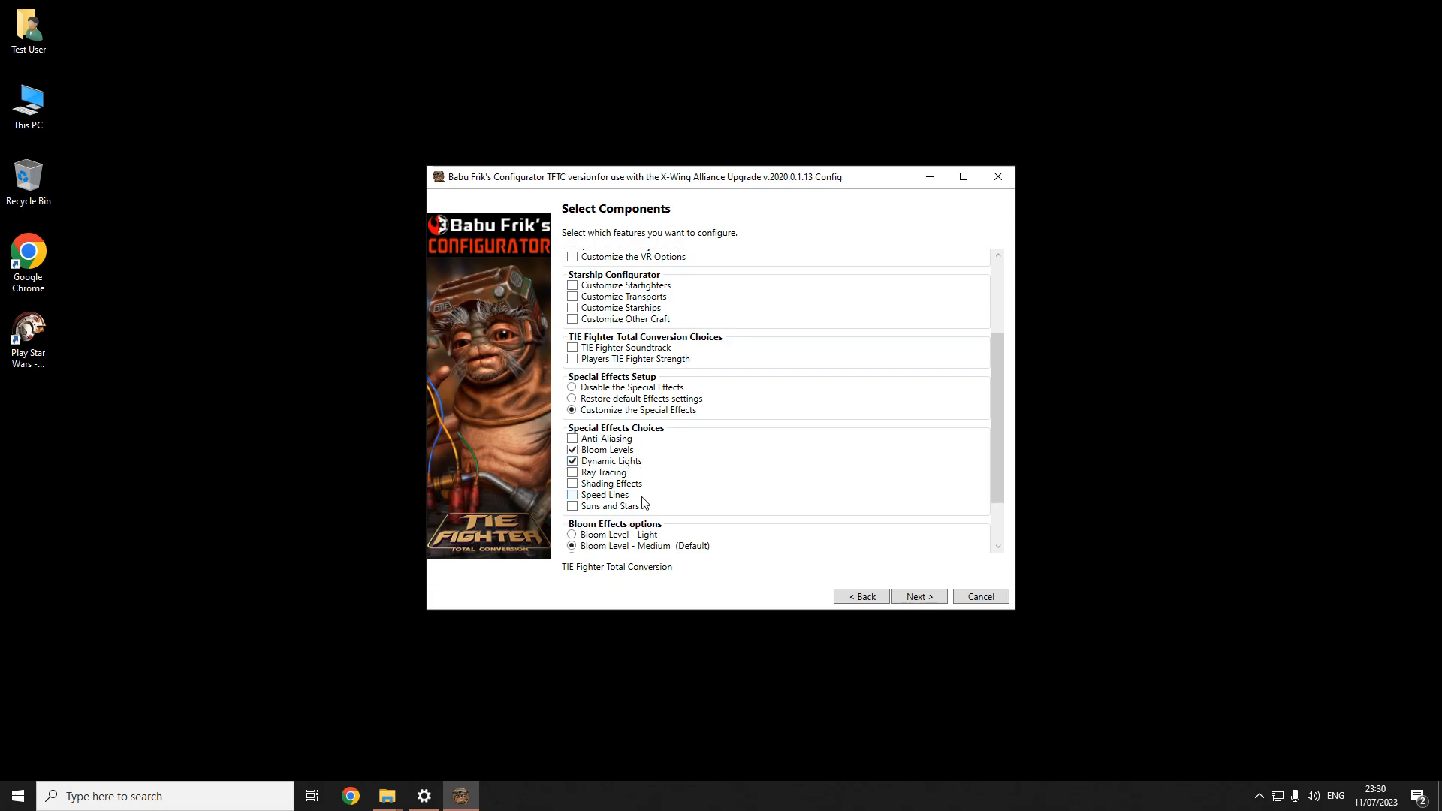
{"action": "scroll", "coordinate": [646, 497], "scroll_direction": "down", "scroll_amount": 2}
{"action": "left_click", "coordinate": [627, 410]}
{"action": "scroll", "coordinate": [628, 413], "scroll_direction": "down", "scroll_amount": 2}
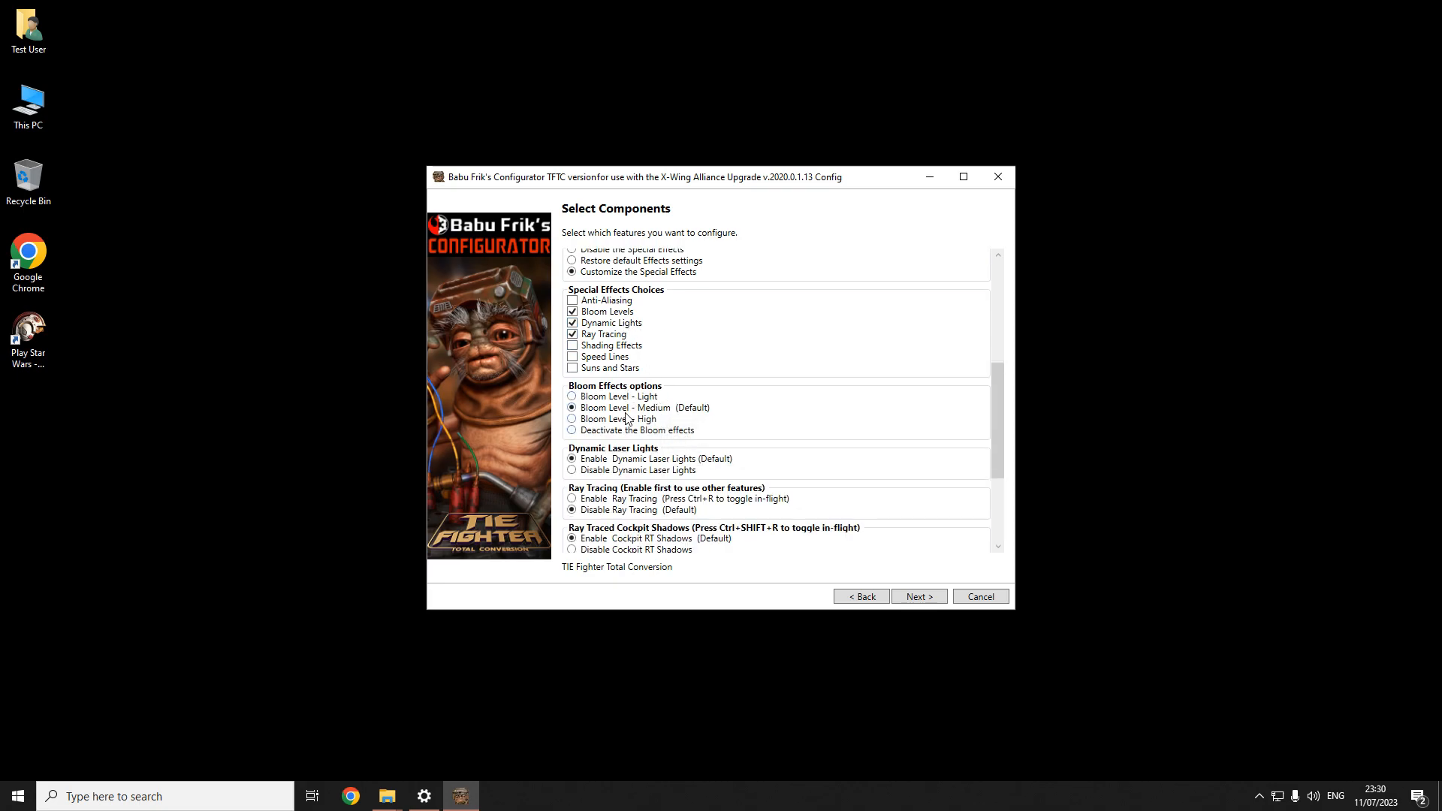
{"action": "scroll", "coordinate": [724, 369], "scroll_direction": "down", "scroll_amount": 1}
{"action": "scroll", "coordinate": [724, 369], "scroll_direction": "down", "scroll_amount": 3}
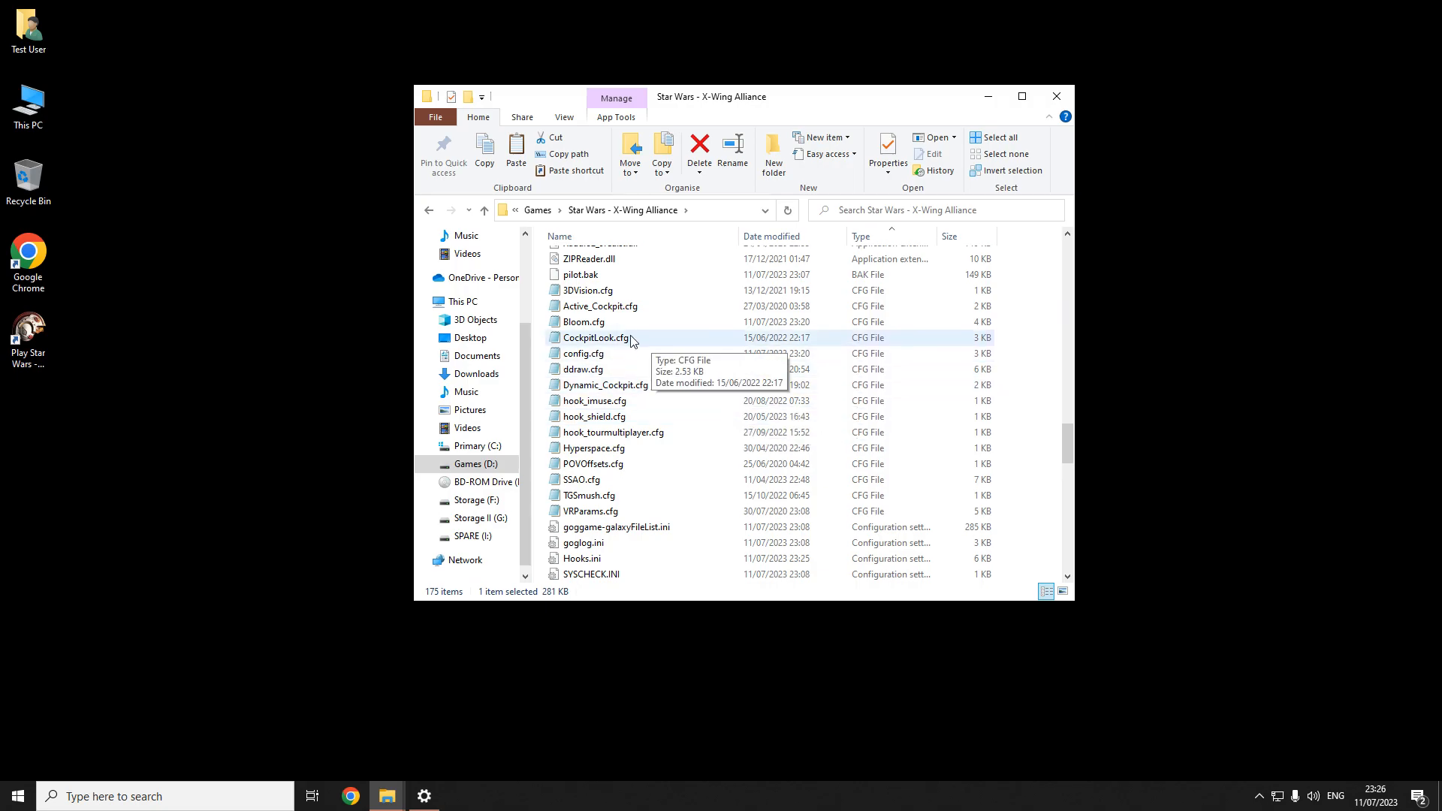
Step: In the Star Wars - X-Wing Alliance game folder, select Bloom.cfg, ddraw.cfg and SSAO.cfg together
{"action": "left_click", "coordinate": [622, 323]}
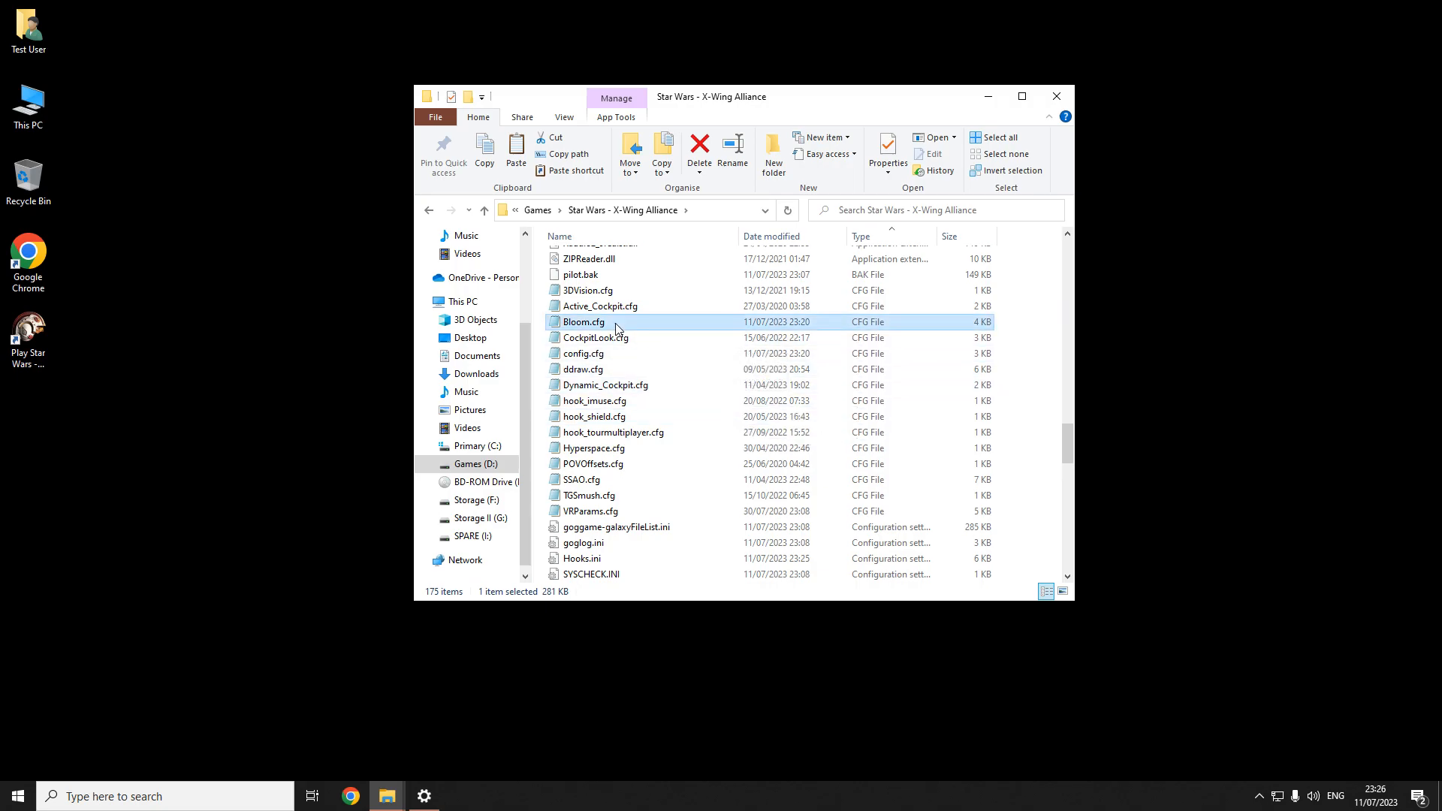
{"action": "left_click", "coordinate": [645, 370], "text": "ctrl"}
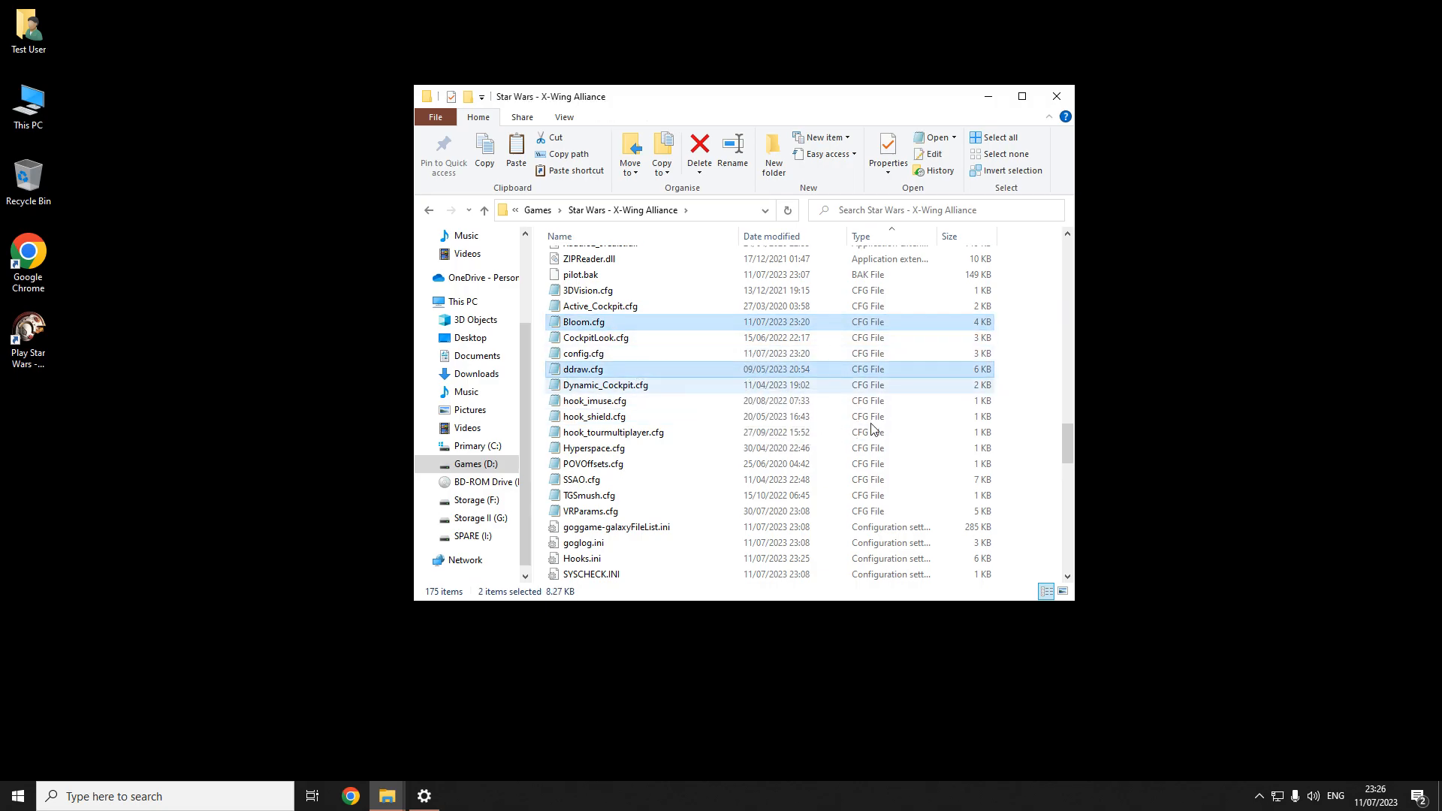
{"action": "left_click", "coordinate": [612, 484], "text": "ctrl"}
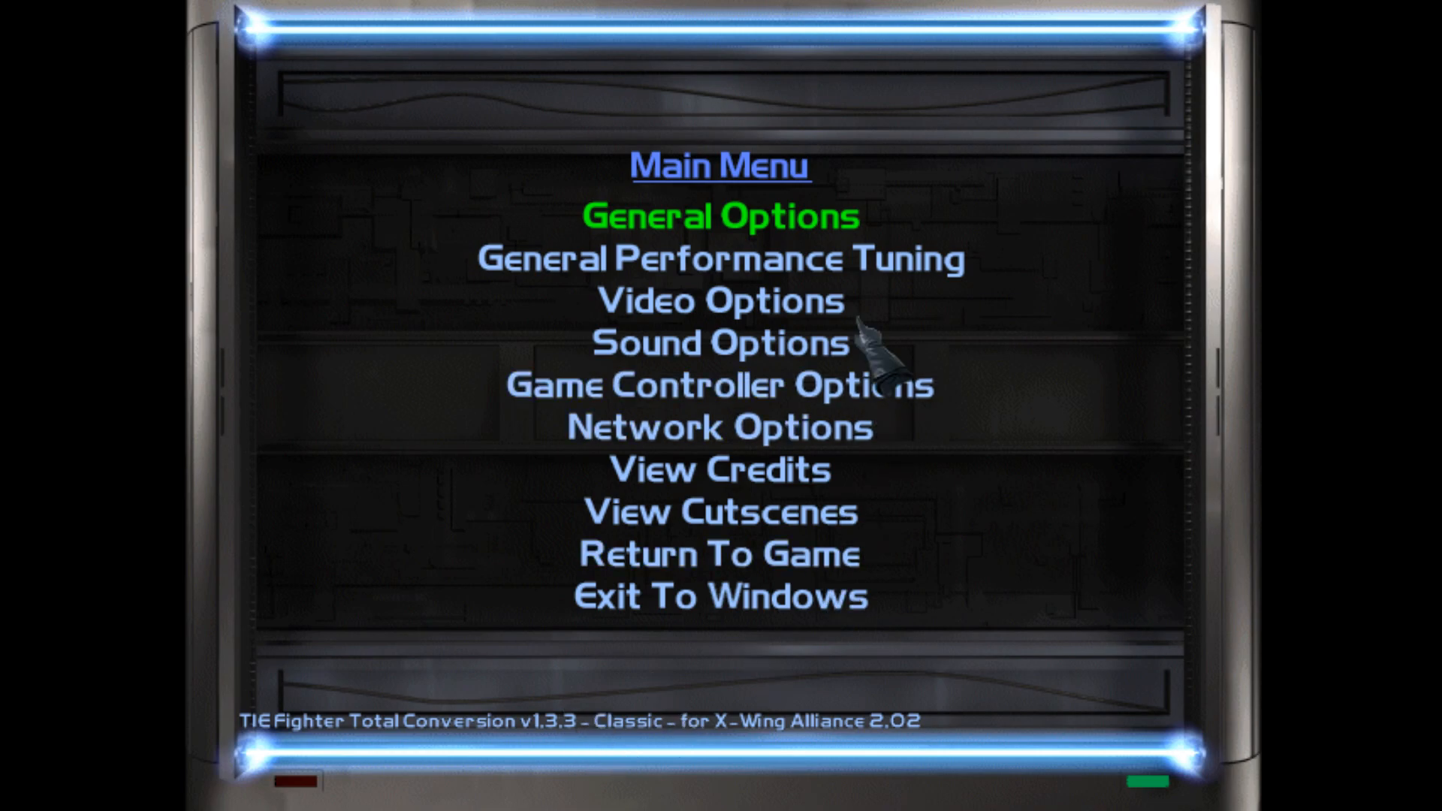
Step: Open the General Options of the in-game main menu
{"action": "left_click", "coordinate": [732, 226]}
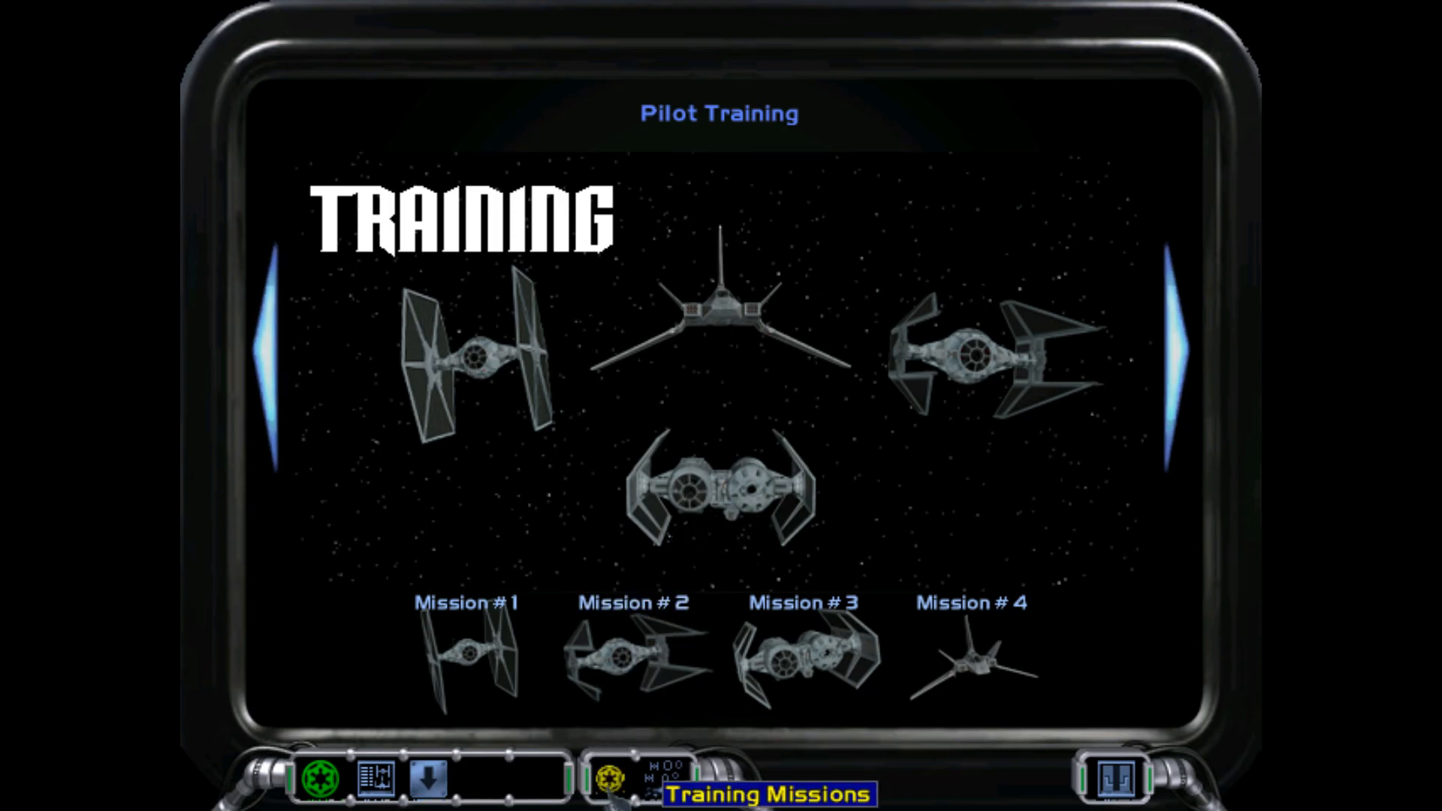
Step: Show the pilot training missions and browse through them, from TIE Fighter Gunnery past TIE Bomber and TIE Defender to Missile Boat training
{"action": "left_click", "coordinate": [610, 779]}
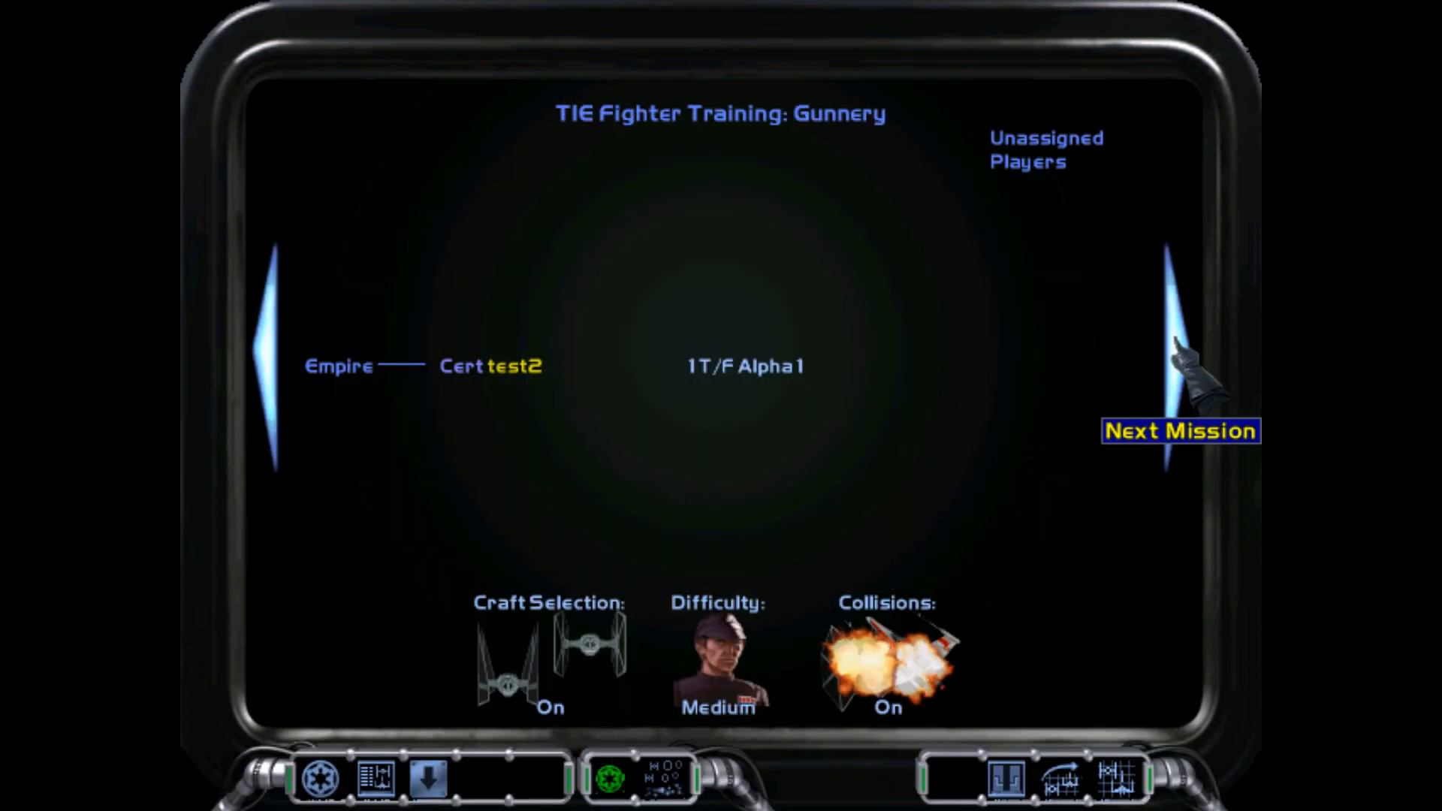
{"action": "left_click", "coordinate": [1176, 342]}
{"action": "left_click", "coordinate": [1177, 342]}
{"action": "left_click", "coordinate": [1176, 342]}
{"action": "left_click", "coordinate": [1176, 343]}
{"action": "left_click", "coordinate": [1177, 342]}
{"action": "left_click", "coordinate": [1176, 343]}
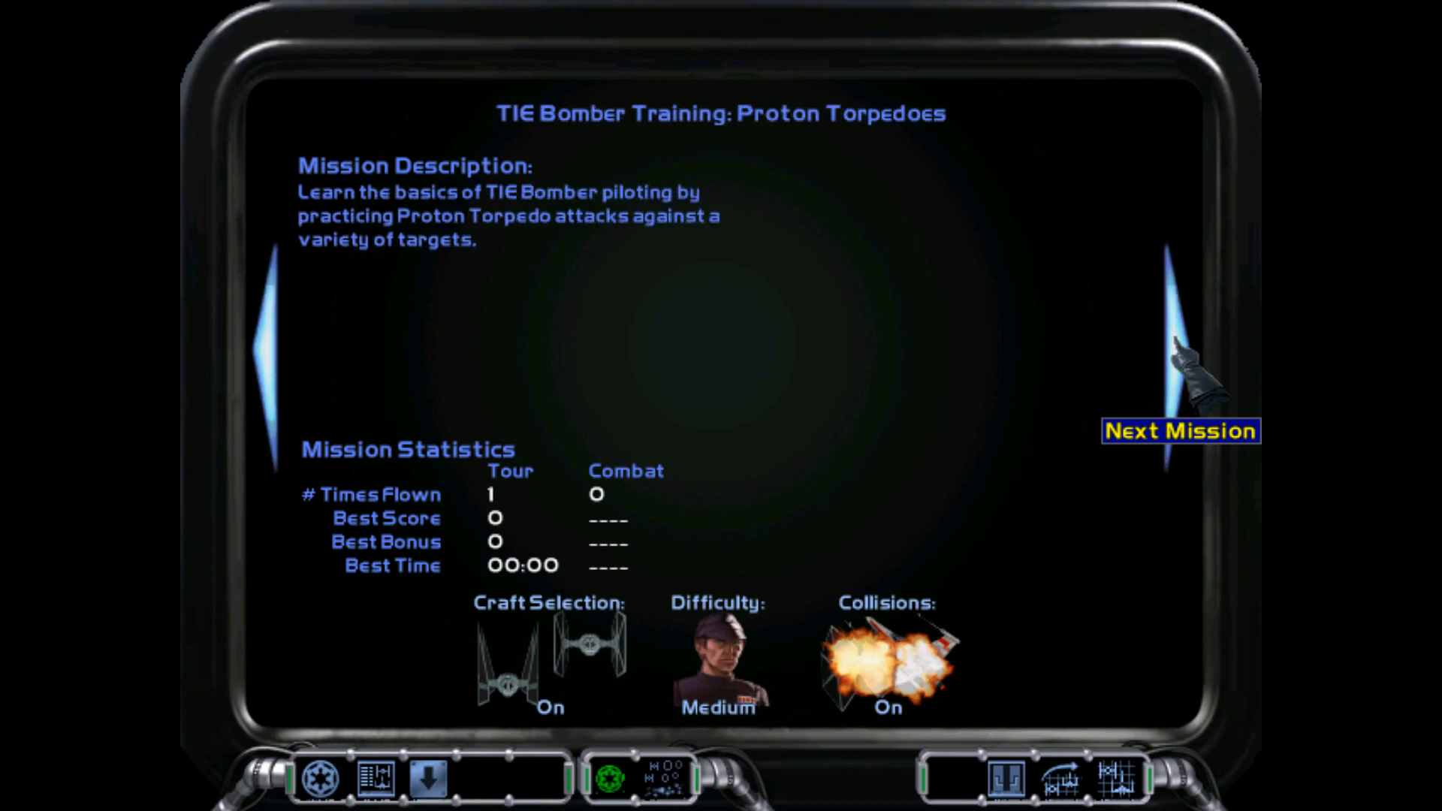
{"action": "left_click", "coordinate": [1176, 340]}
{"action": "left_click", "coordinate": [1176, 340]}
{"action": "left_click", "coordinate": [1177, 340]}
{"action": "left_click", "coordinate": [1181, 330]}
{"action": "left_click", "coordinate": [1180, 332]}
{"action": "left_click", "coordinate": [1180, 332]}
{"action": "left_click", "coordinate": [1181, 332]}
{"action": "left_click", "coordinate": [1180, 332]}
{"action": "left_click", "coordinate": [1181, 332]}
{"action": "left_click", "coordinate": [1180, 332]}
{"action": "left_click", "coordinate": [1180, 332]}
{"action": "left_click", "coordinate": [1180, 332]}
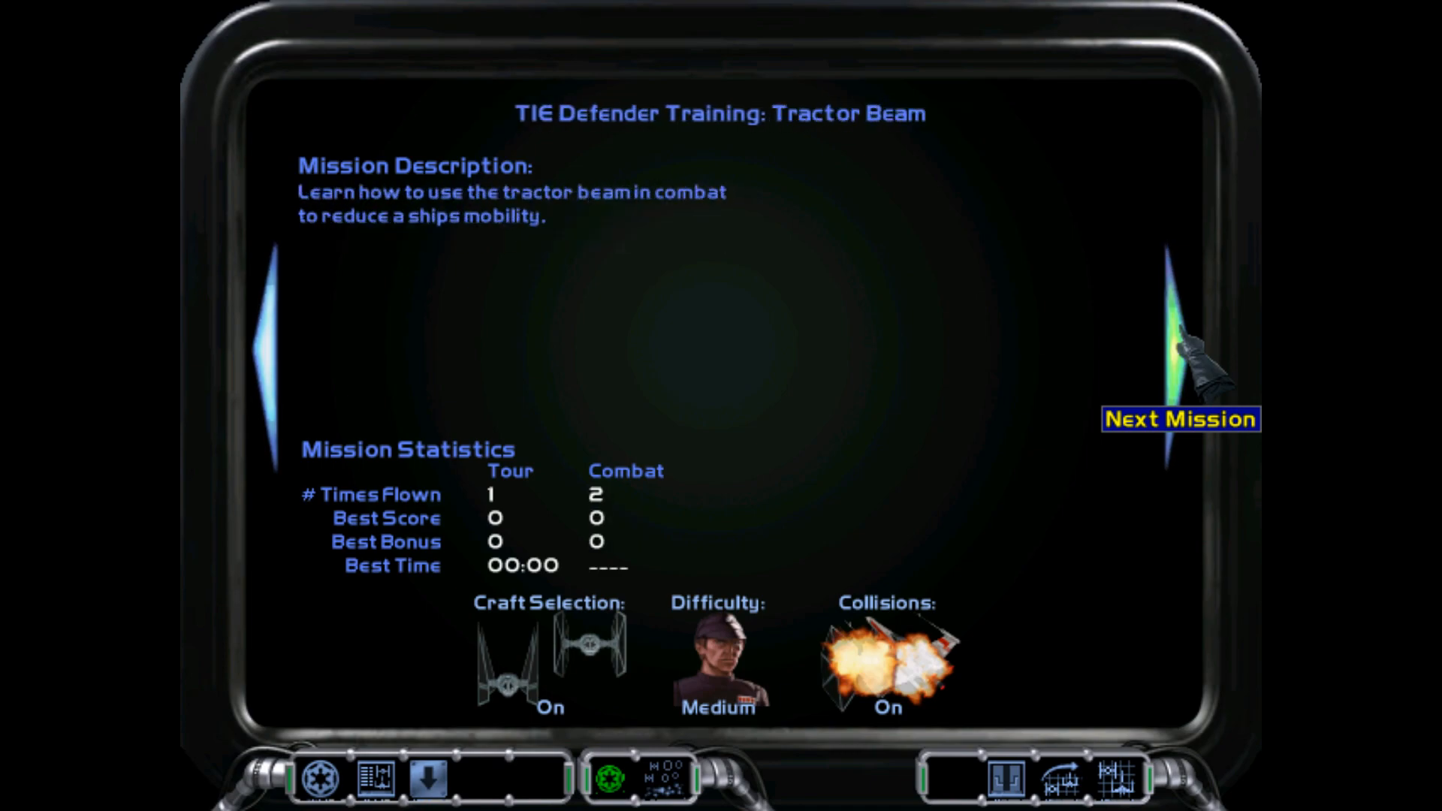
{"action": "left_click", "coordinate": [1181, 332]}
{"action": "left_click", "coordinate": [1180, 332]}
{"action": "left_click", "coordinate": [1180, 332]}
{"action": "left_click", "coordinate": [1180, 332]}
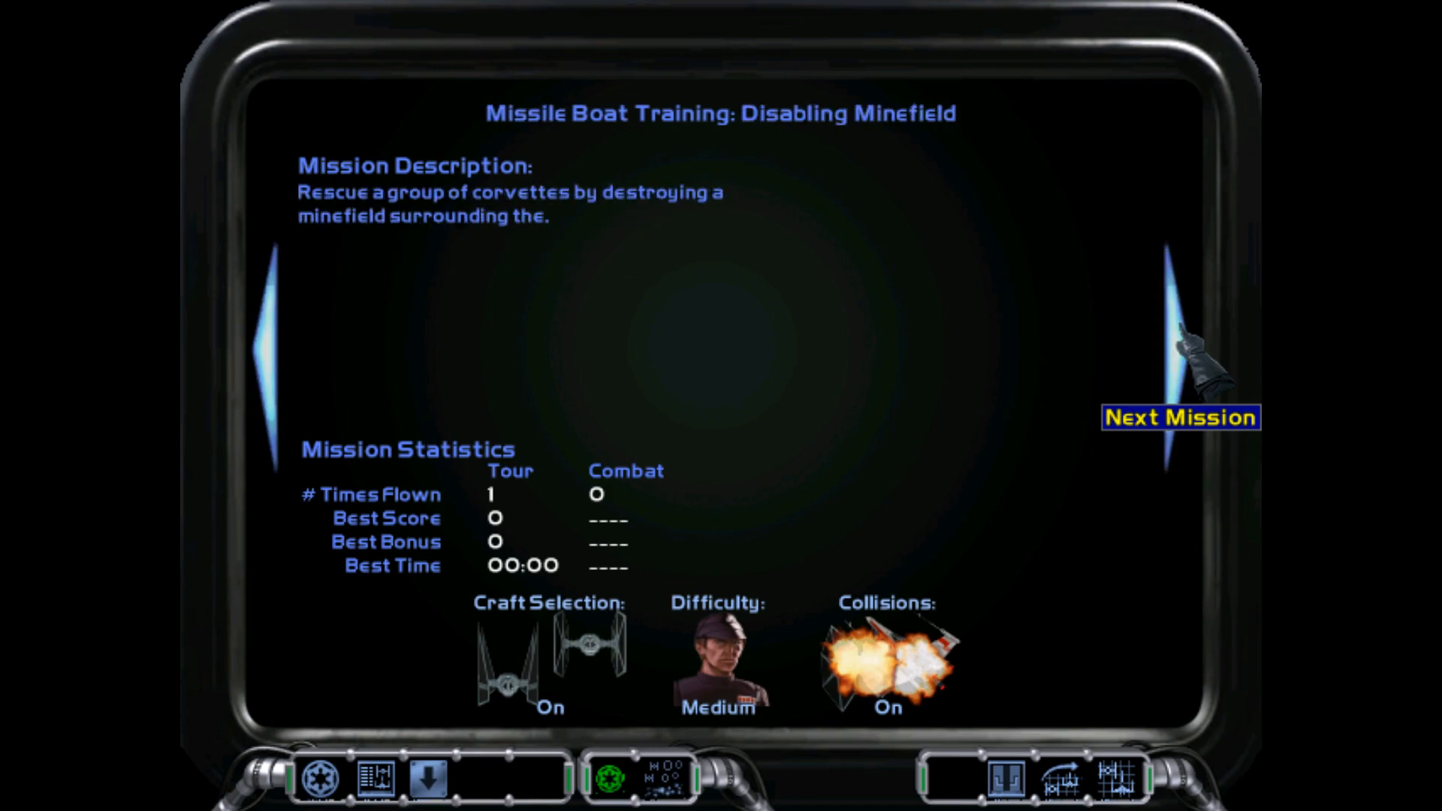
{"action": "left_click", "coordinate": [1183, 332]}
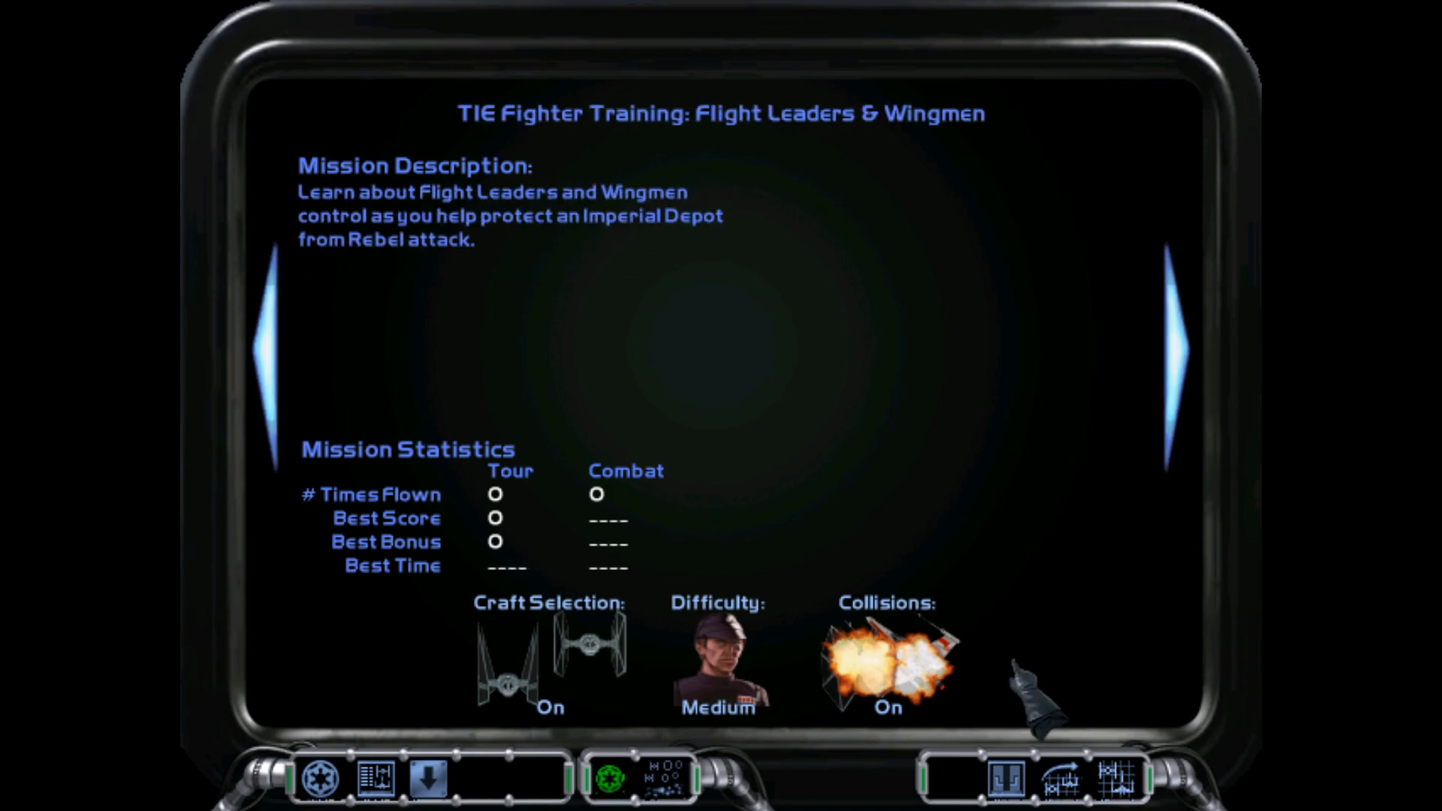
Step: Start the mission and cycle the in-flight view between the cockpit, the empty view and the plain HUD
{"action": "left_click", "coordinate": [1003, 776]}
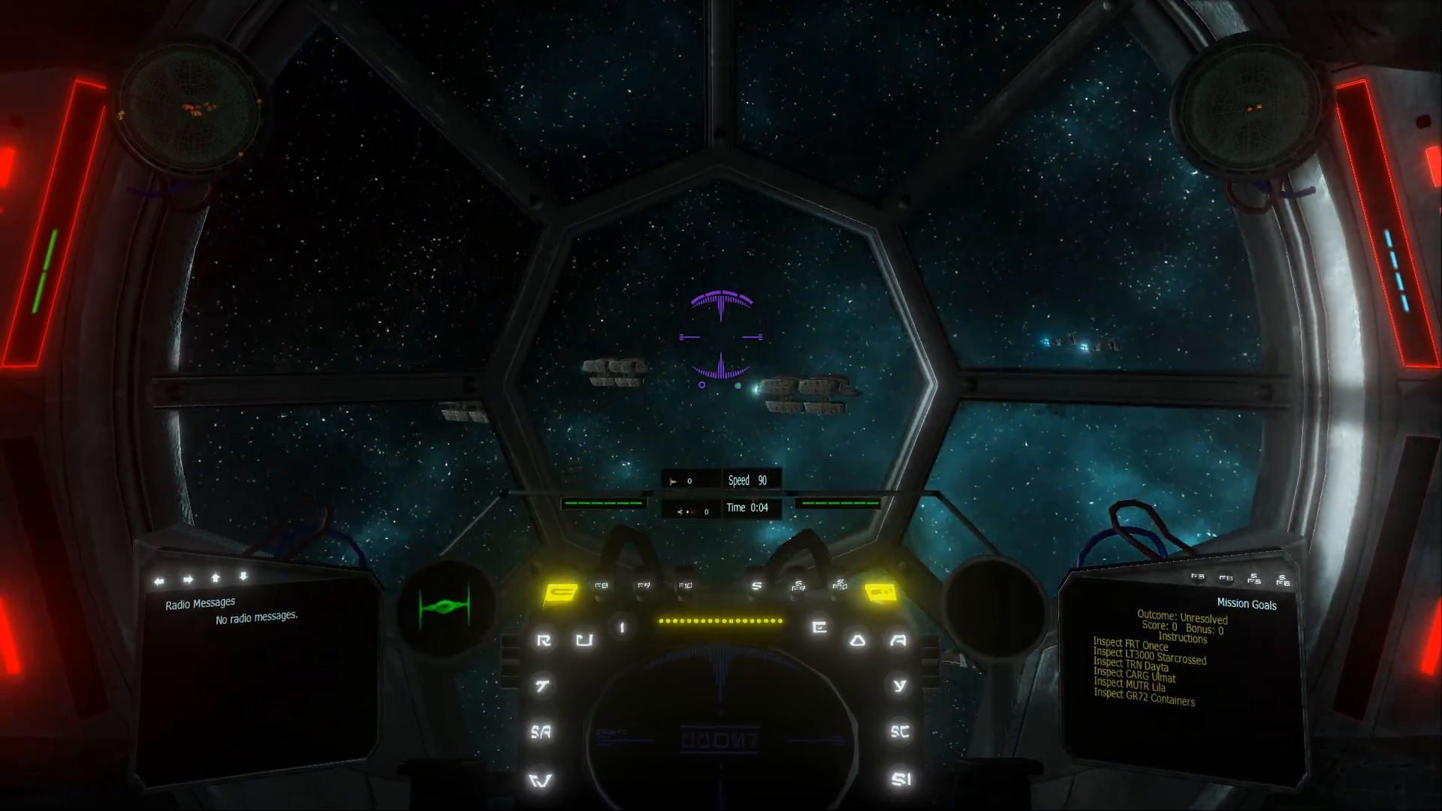
{"action": "key", "text": "period"}
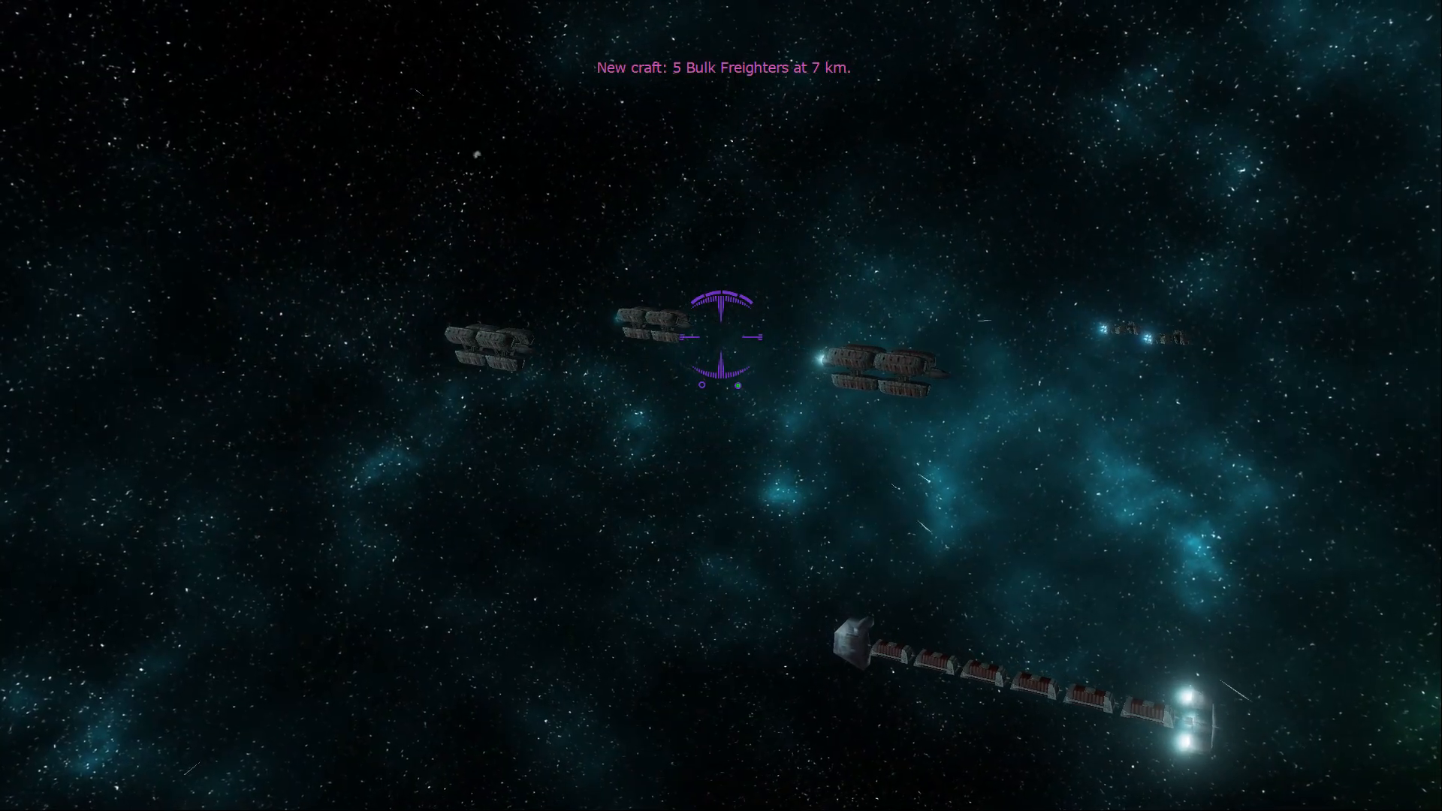
{"action": "key", "text": "period"}
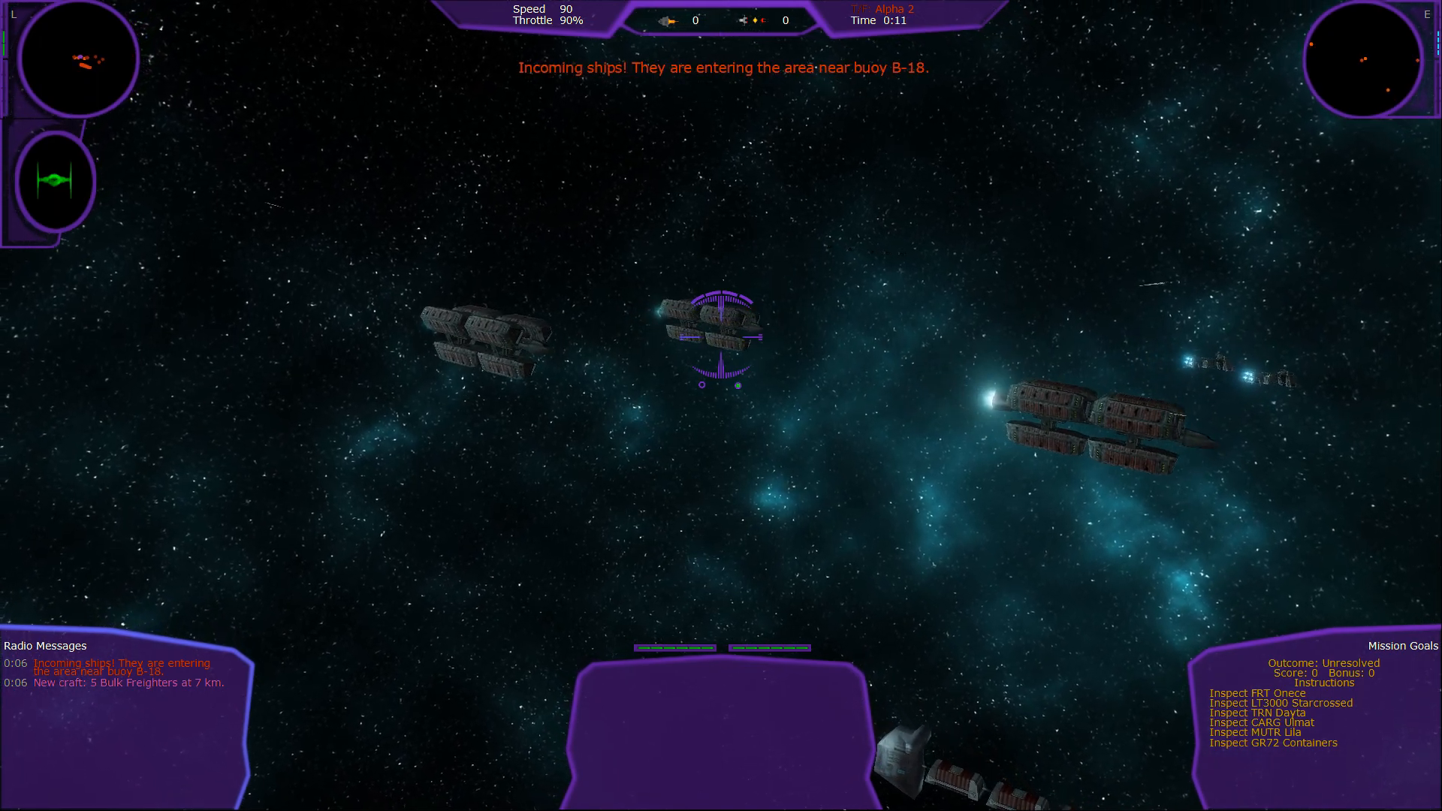
{"action": "key", "text": "period"}
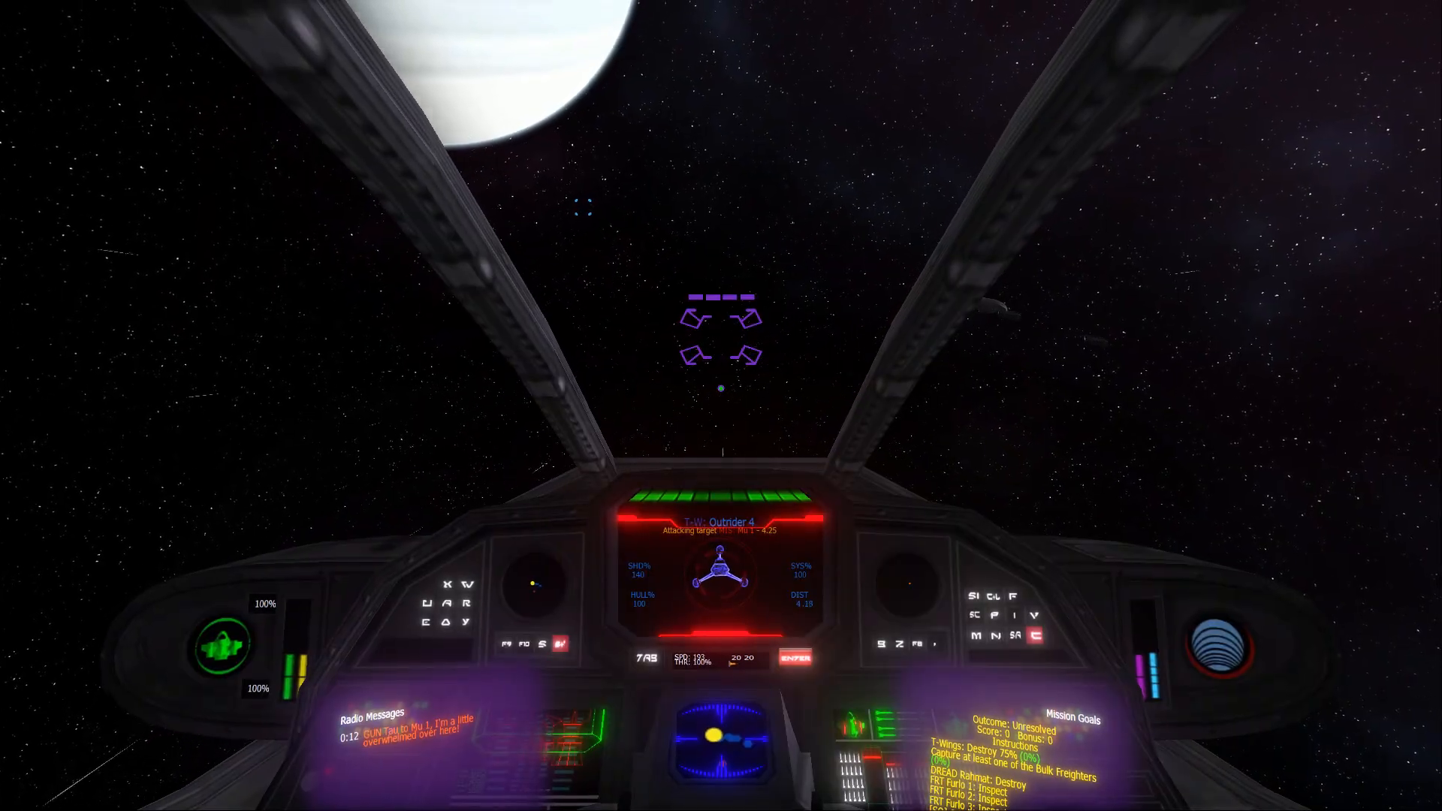
Step: Confirm the gunboat's hyperspace jump to the Rebel Fleet
{"action": "key", "text": "o"}
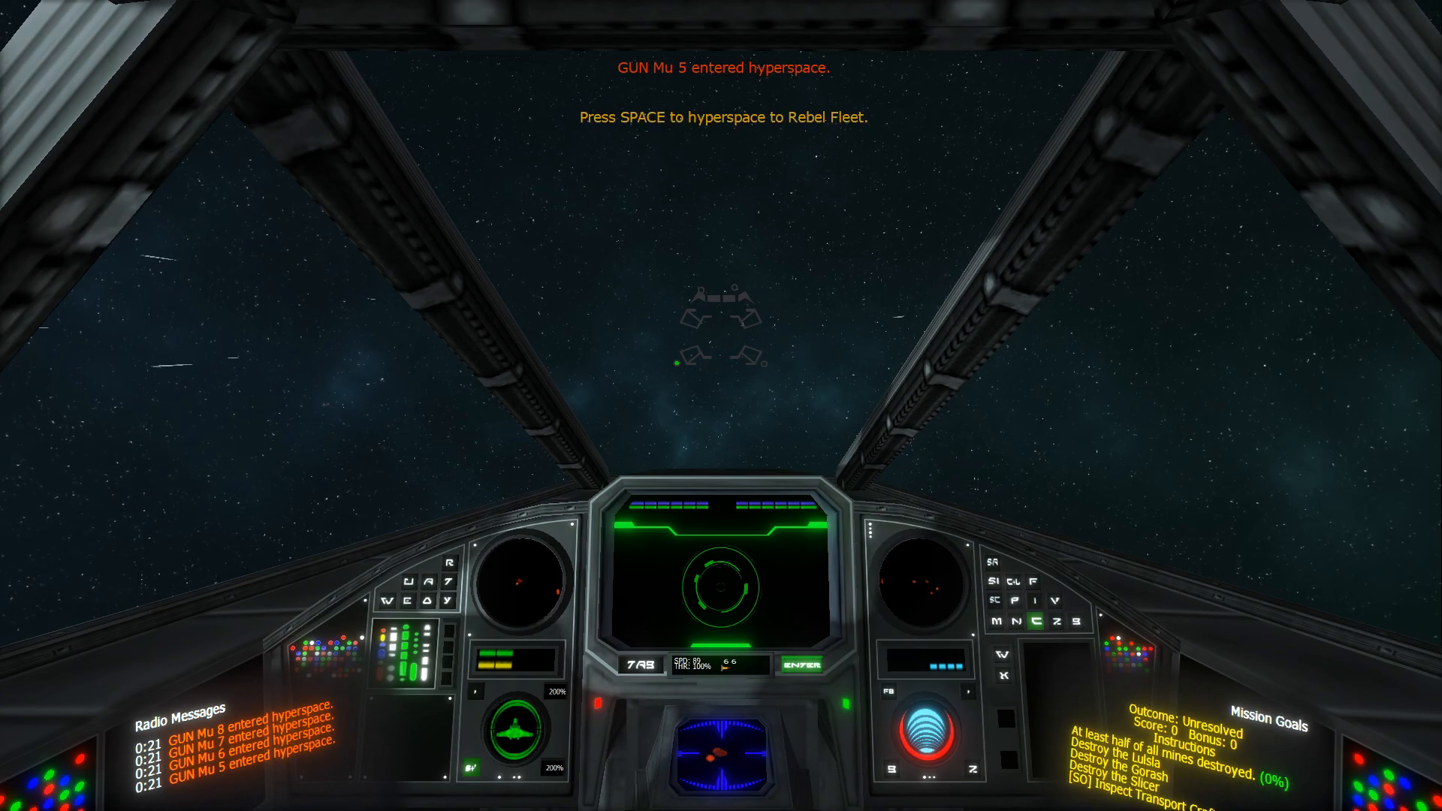
{"action": "key", "text": "space"}
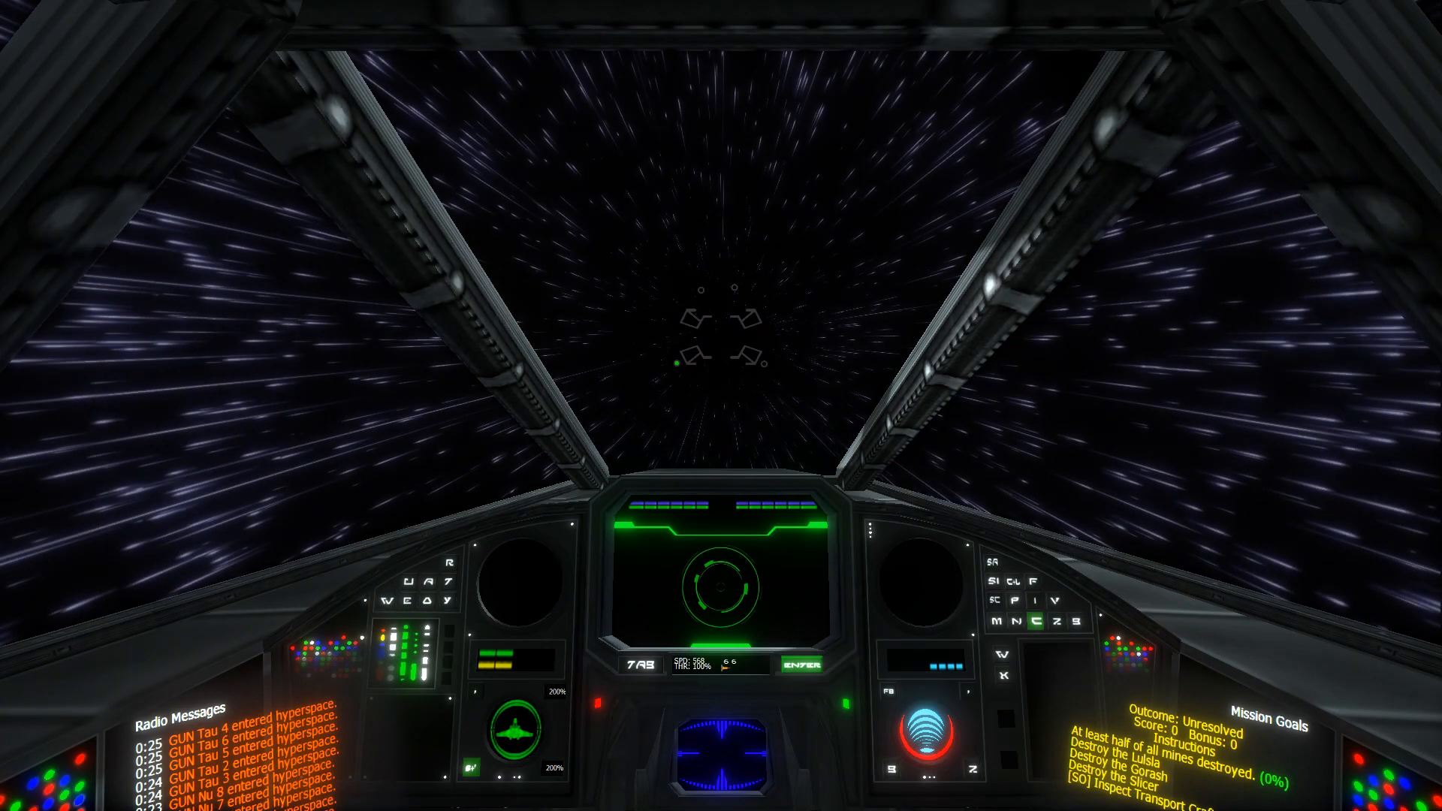